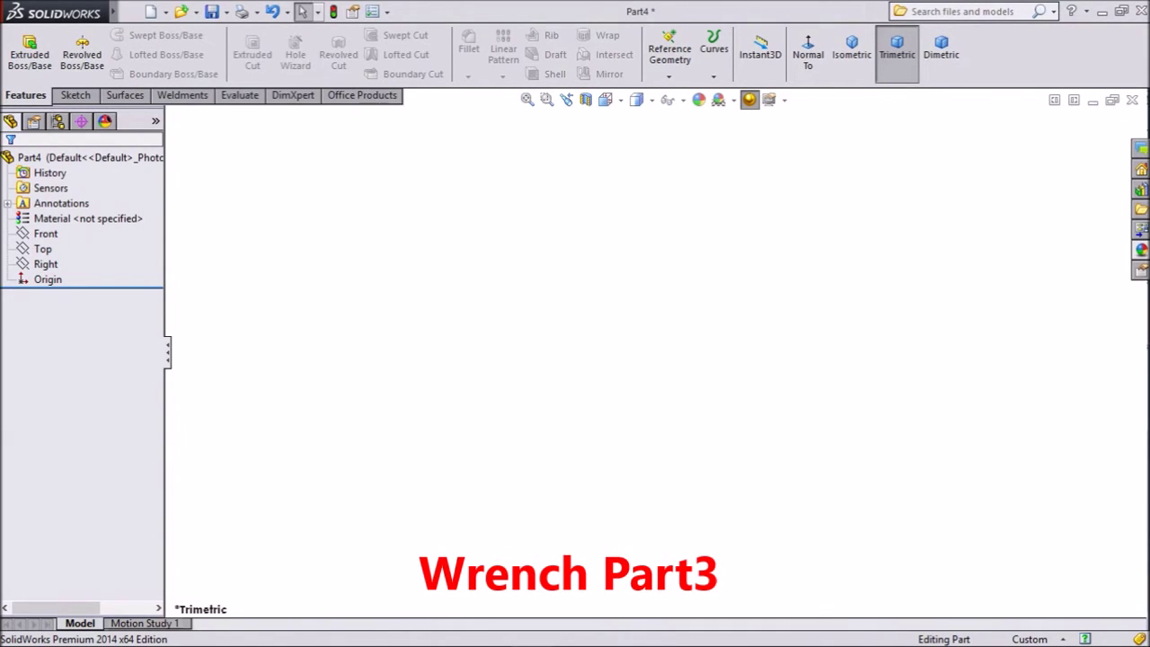
Step: Start a sketch on the Front plane and draw a circle of about 64 mm radius centred on the origin
left_click(45, 234)
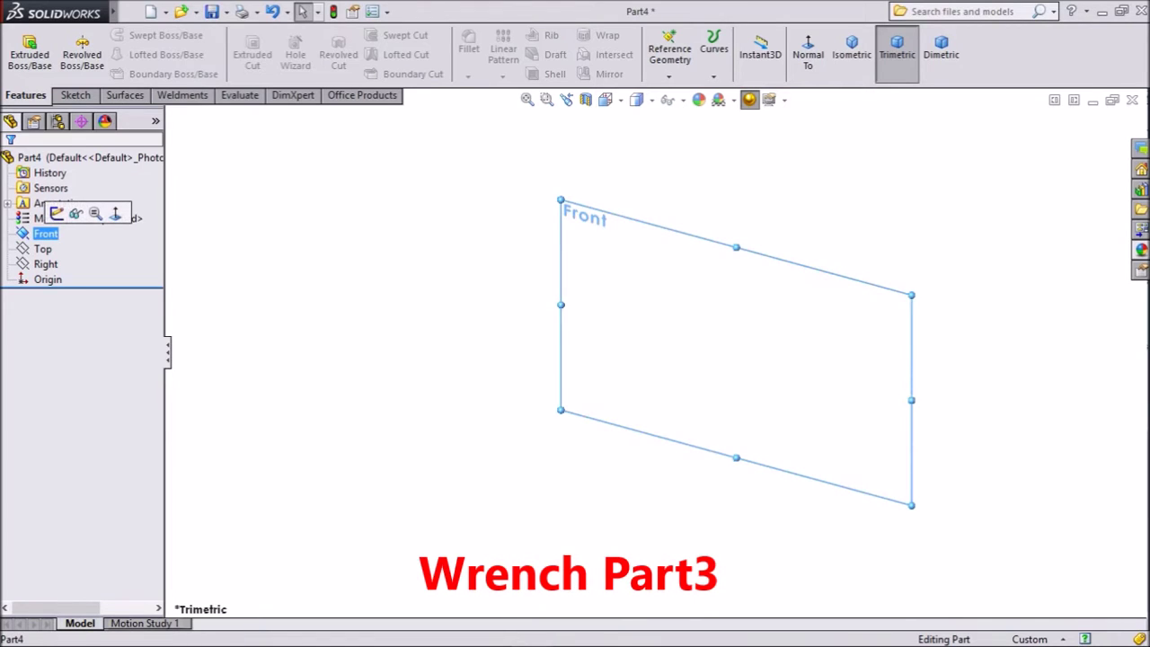
left_click(60, 213)
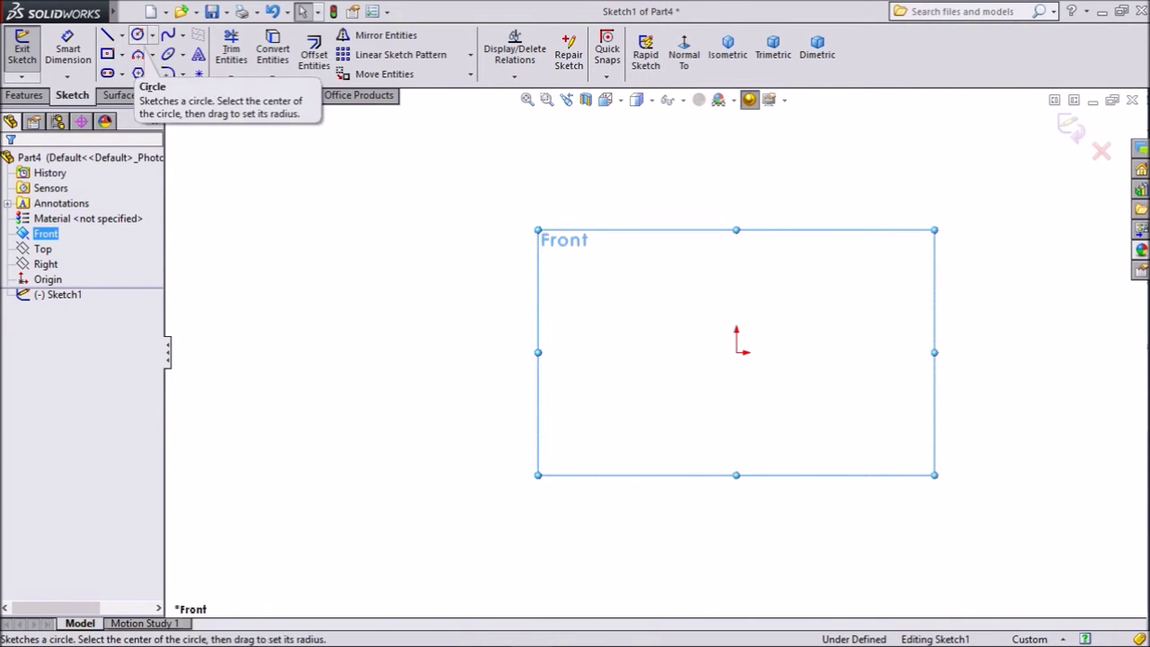
left_click(138, 34)
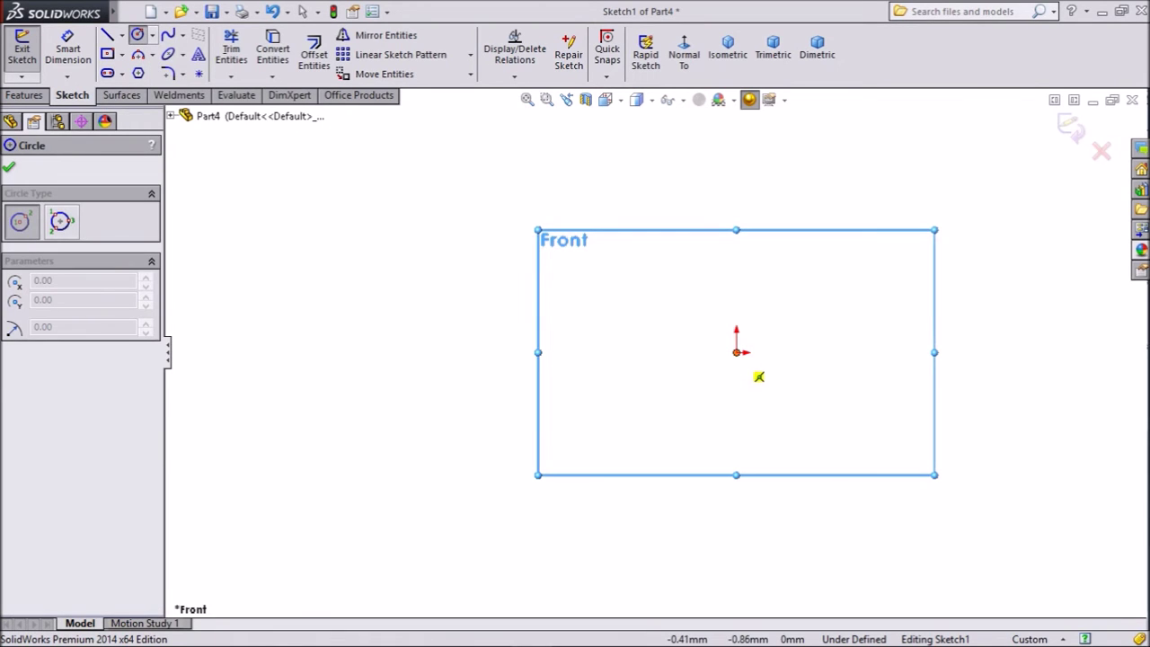
left_click(736, 351)
left_click(638, 233)
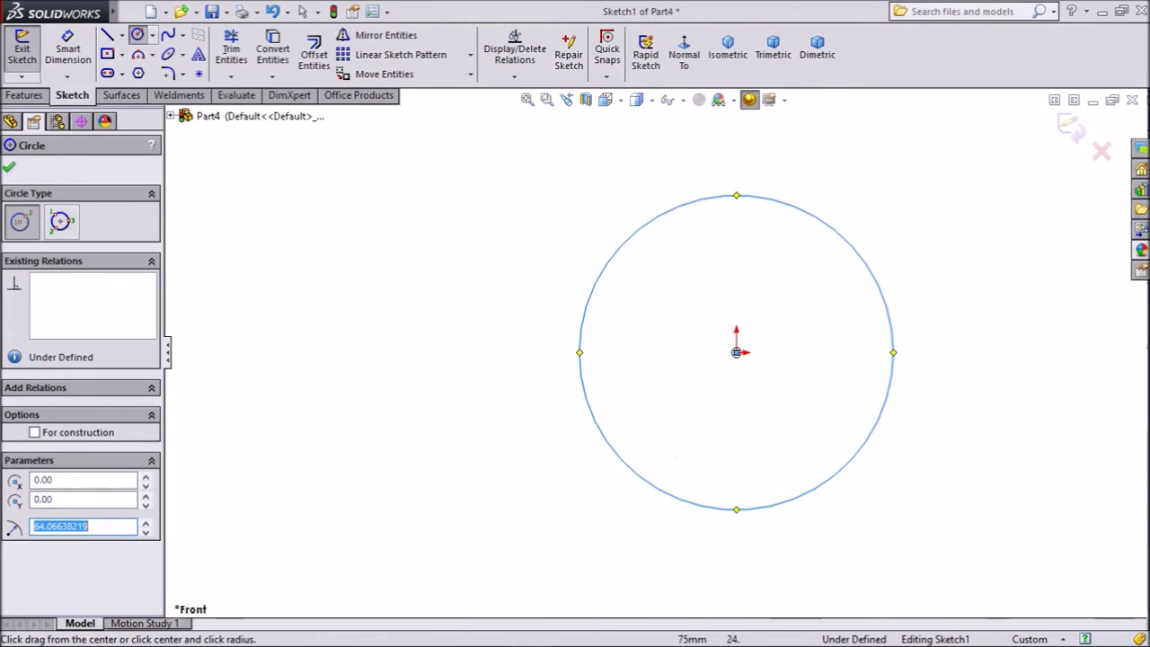
scroll(979, 291, "down", 2)
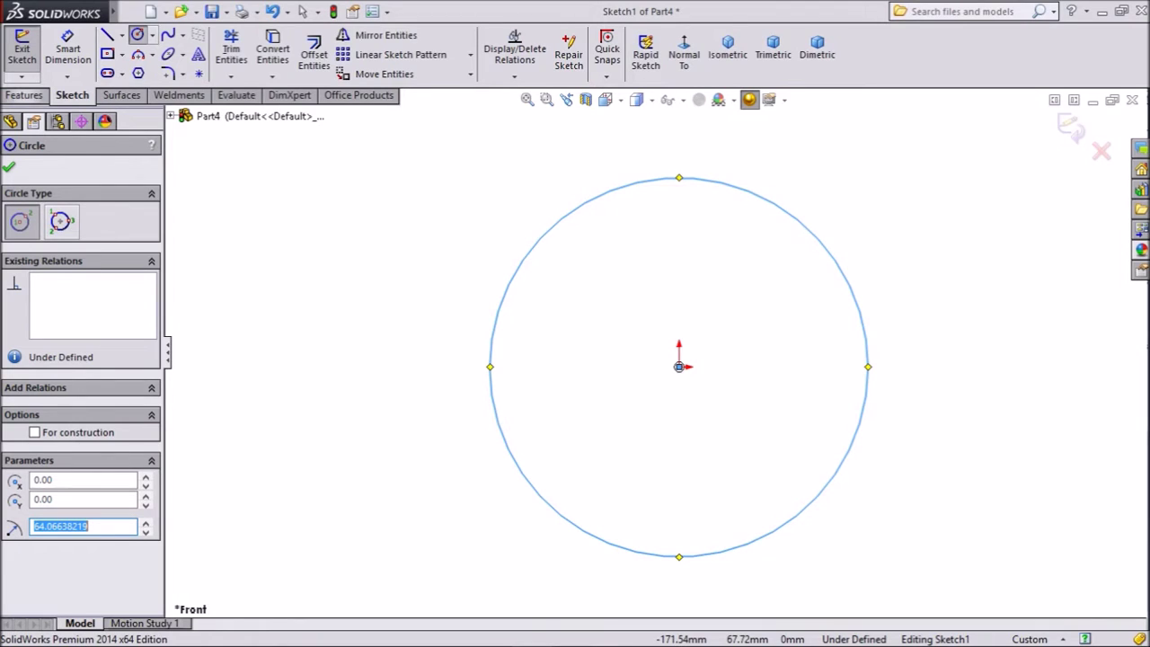
left_click(25, 94)
left_click(29, 50)
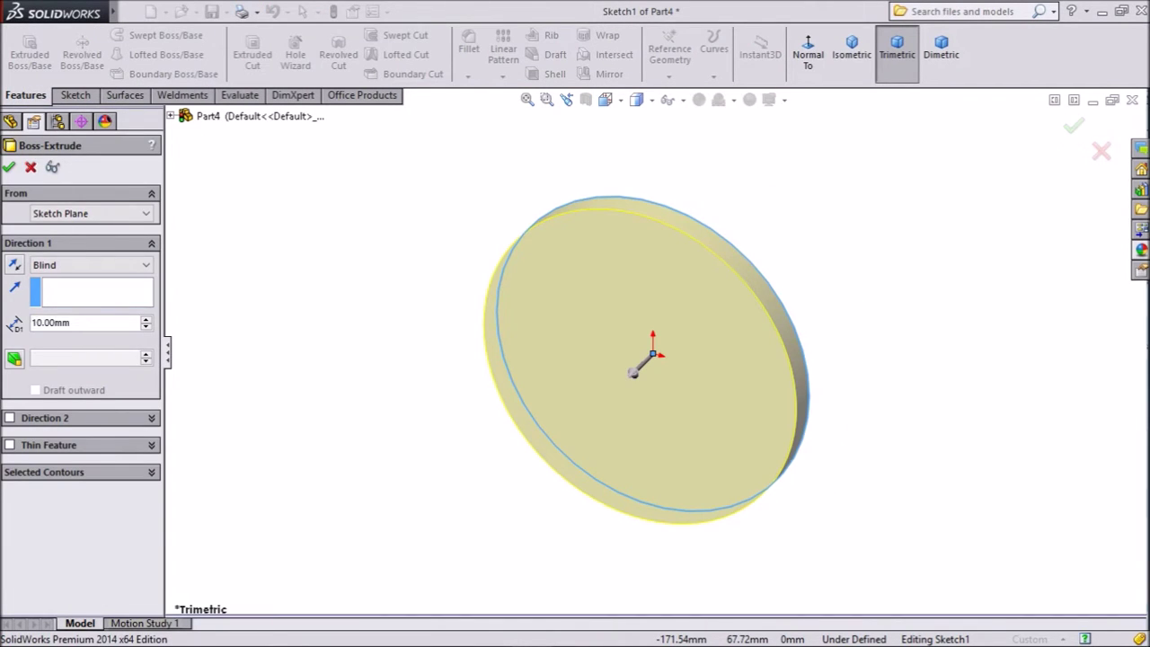
key("Escape")
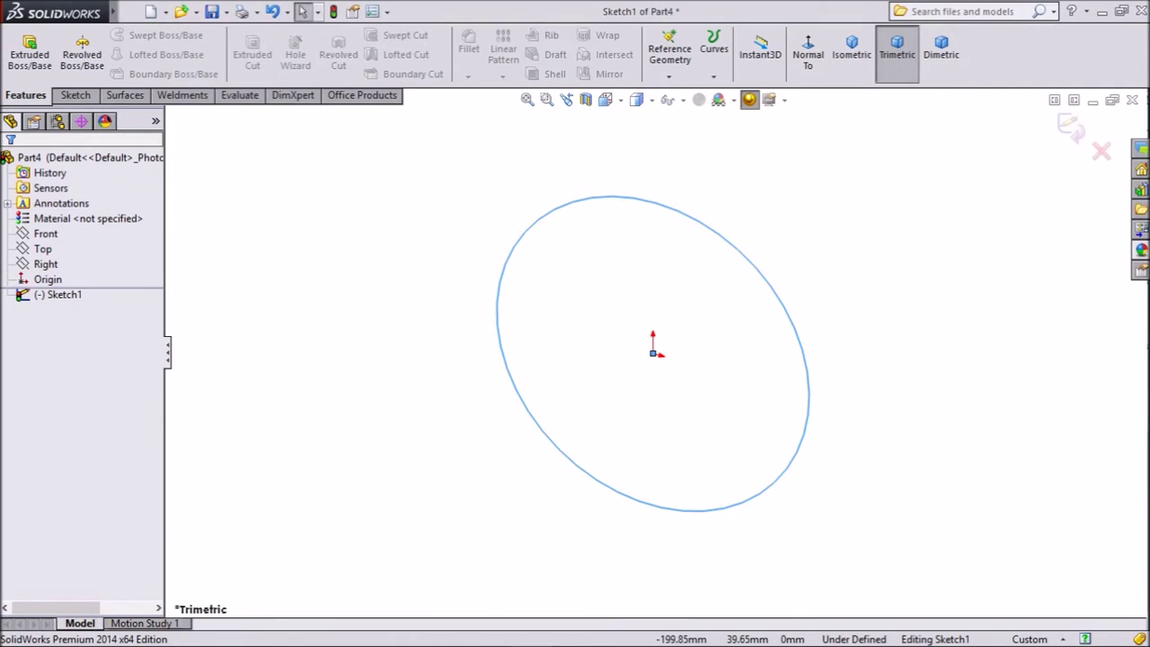
Step: Dimension the circle's diameter and set it to 10.5 mm
left_click(75, 96)
left_click(68, 49)
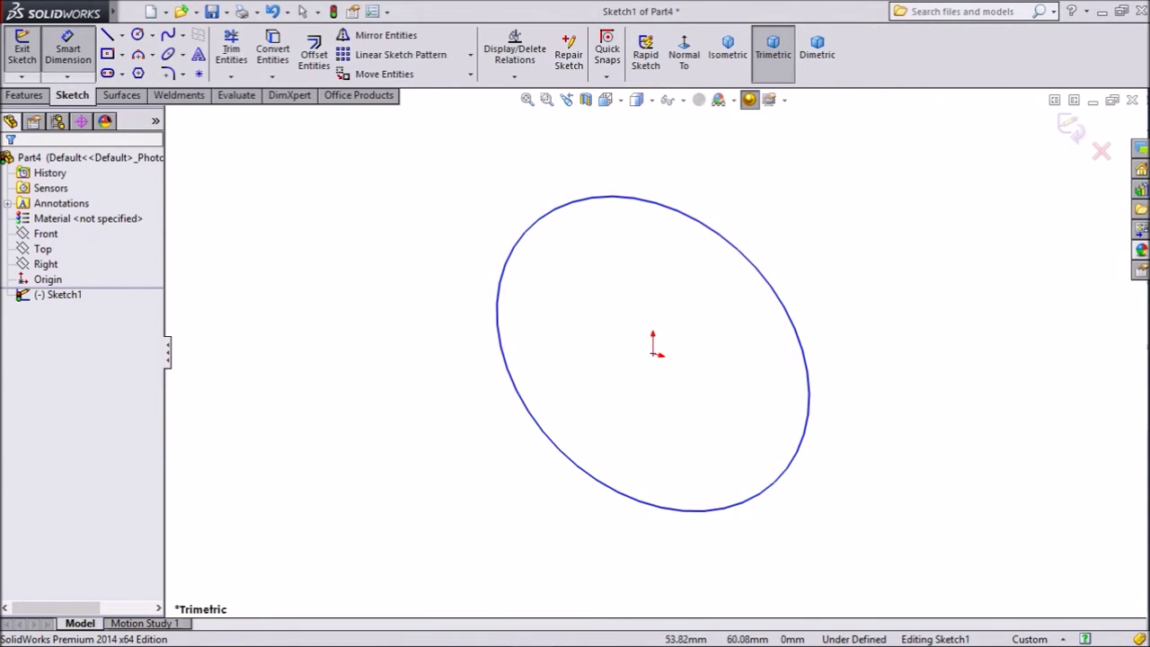
left_click(750, 258)
left_click(858, 216)
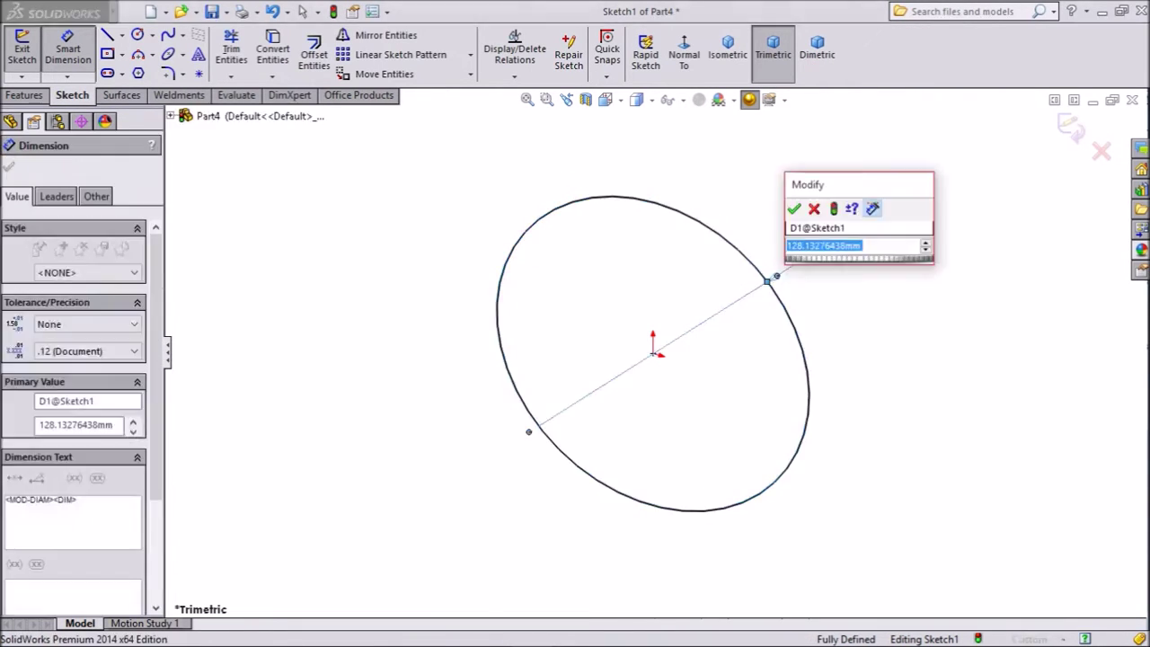
type("10.5")
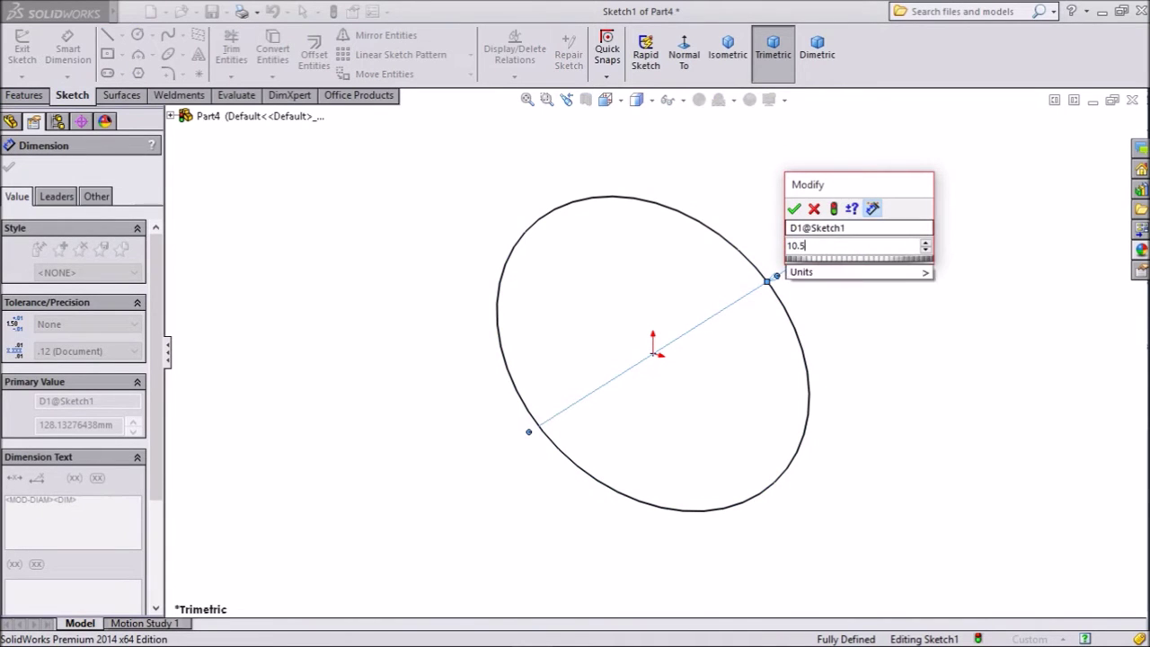
key("Return")
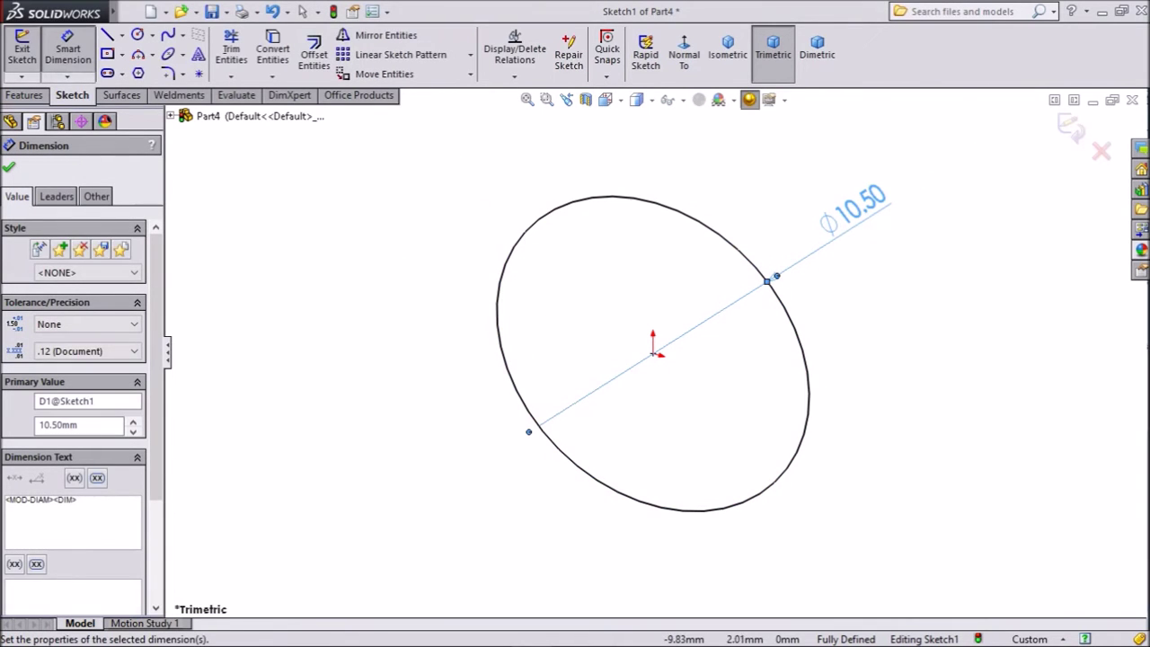
Step: Extrude the circle as a blind boss 1 mm deep to form a disc
left_click(25, 95)
left_click(30, 52)
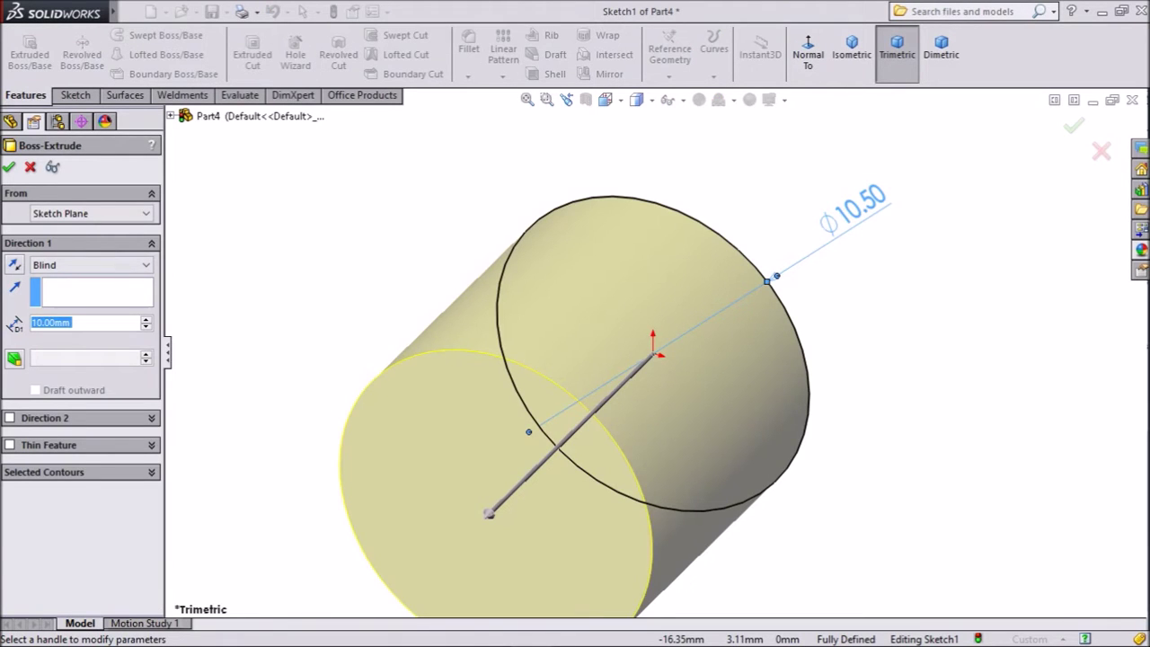
type("1")
key("Return")
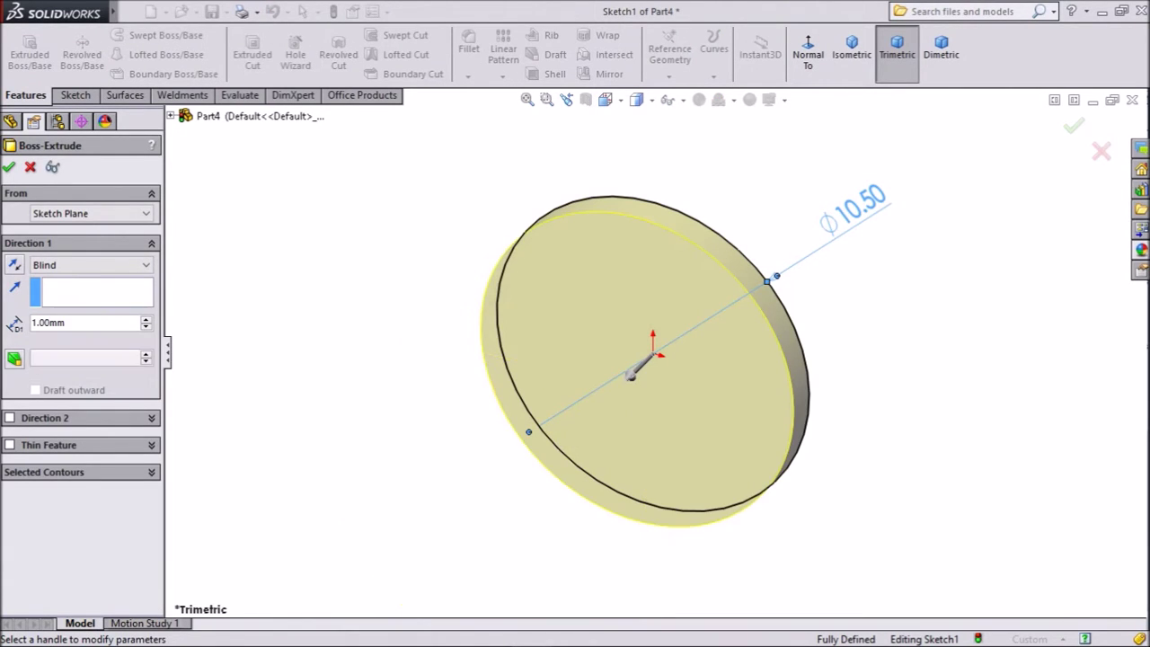
key("Return")
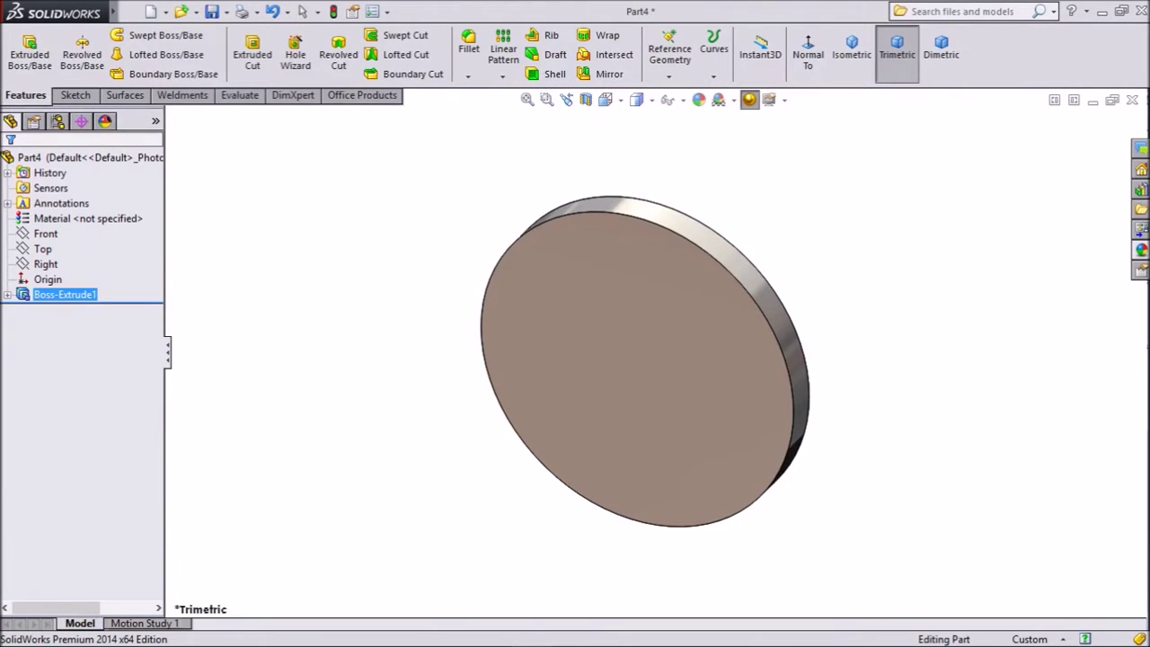
Step: Add a dome with a height of 1 mm to the back face of the disc
middle_click_drag(754, 350, 547, 350)
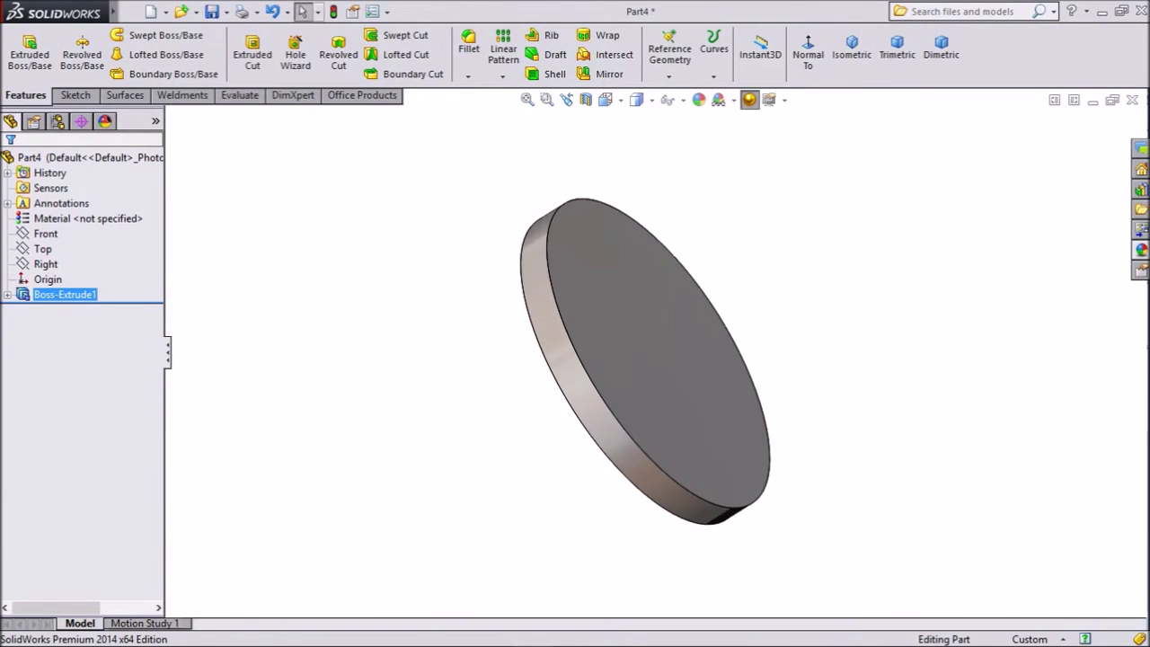
mouse_move(103, 12)
left_click(230, 11)
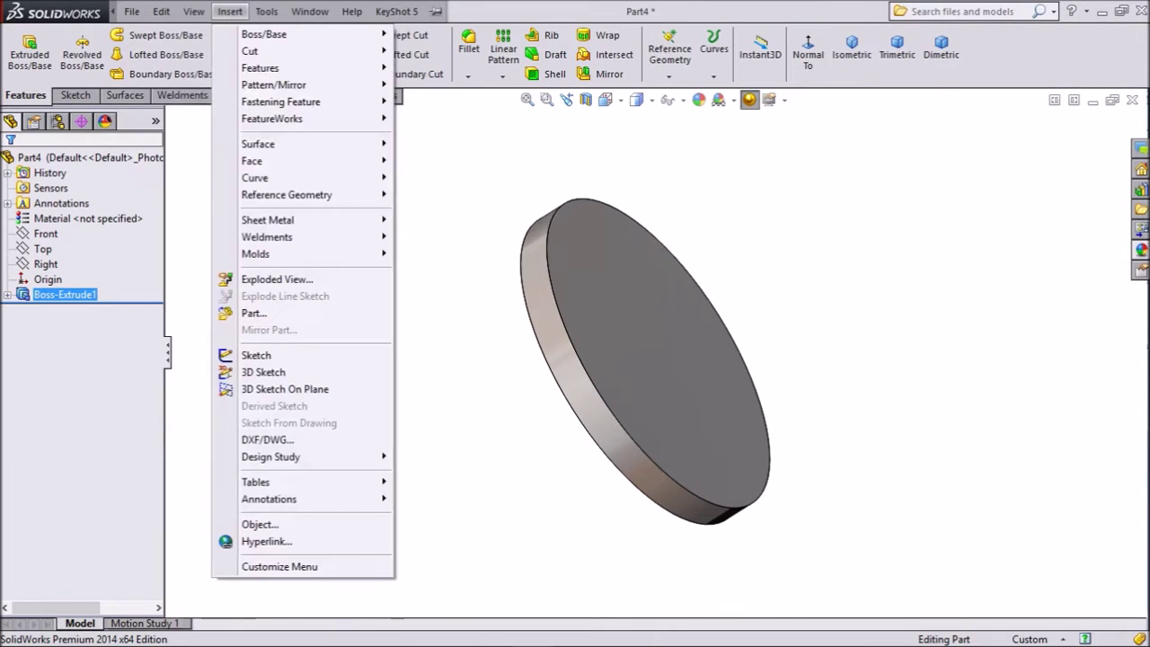
key("Down")
key("Down")
key("Down")
key("Right")
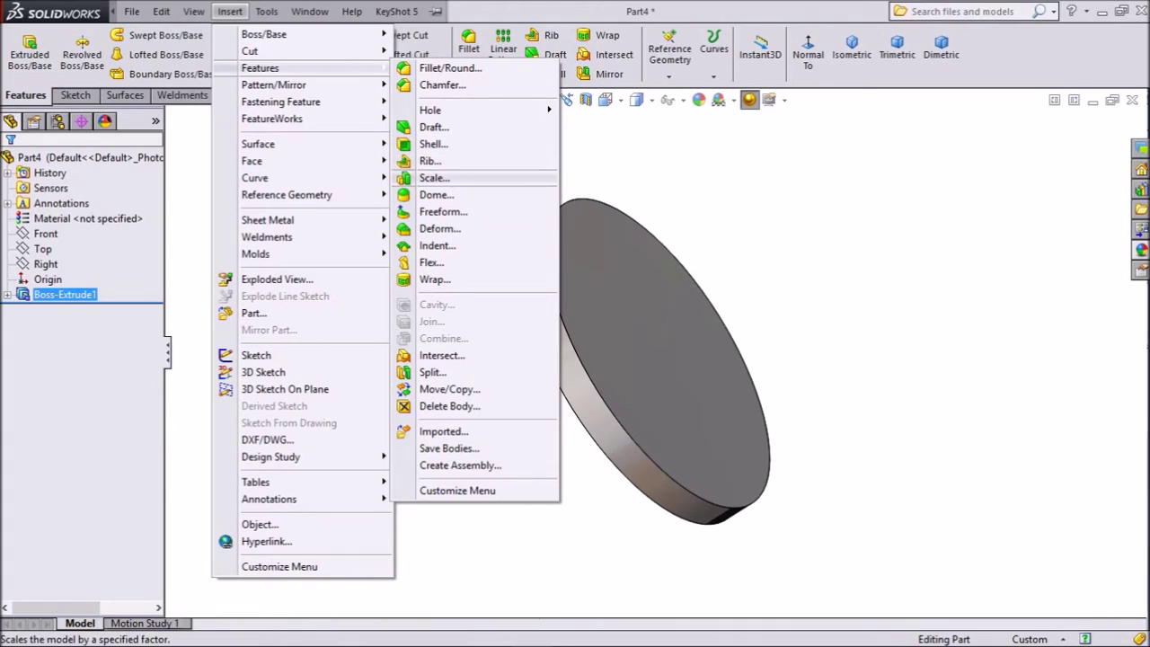
key("Down")
key("Return")
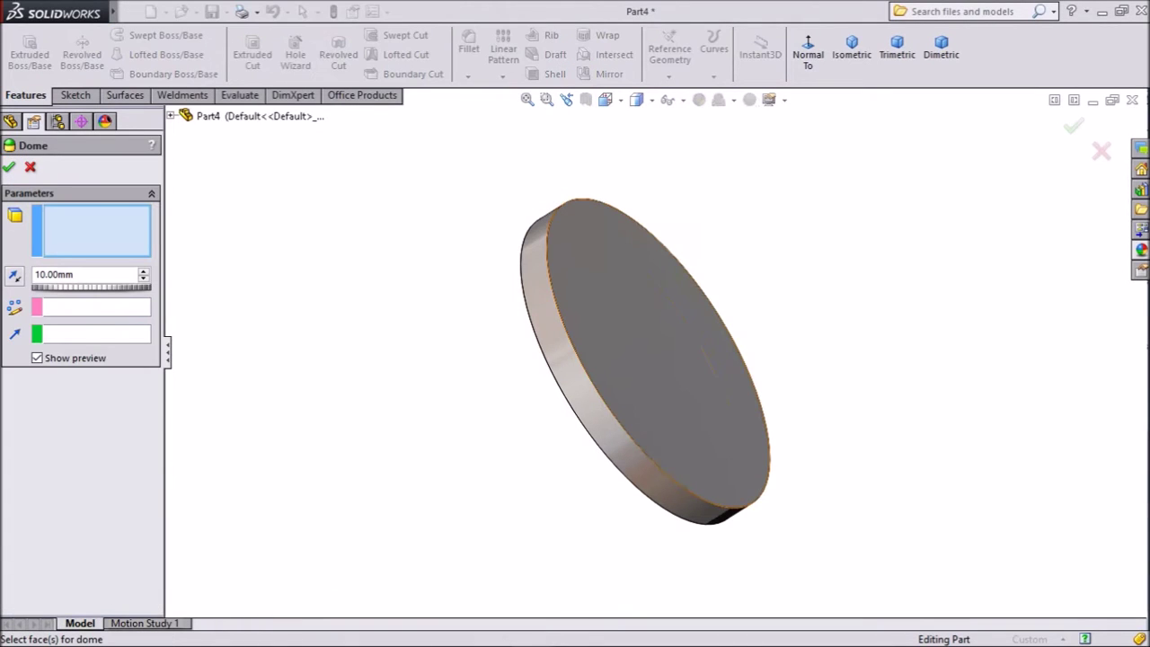
left_click(645, 322)
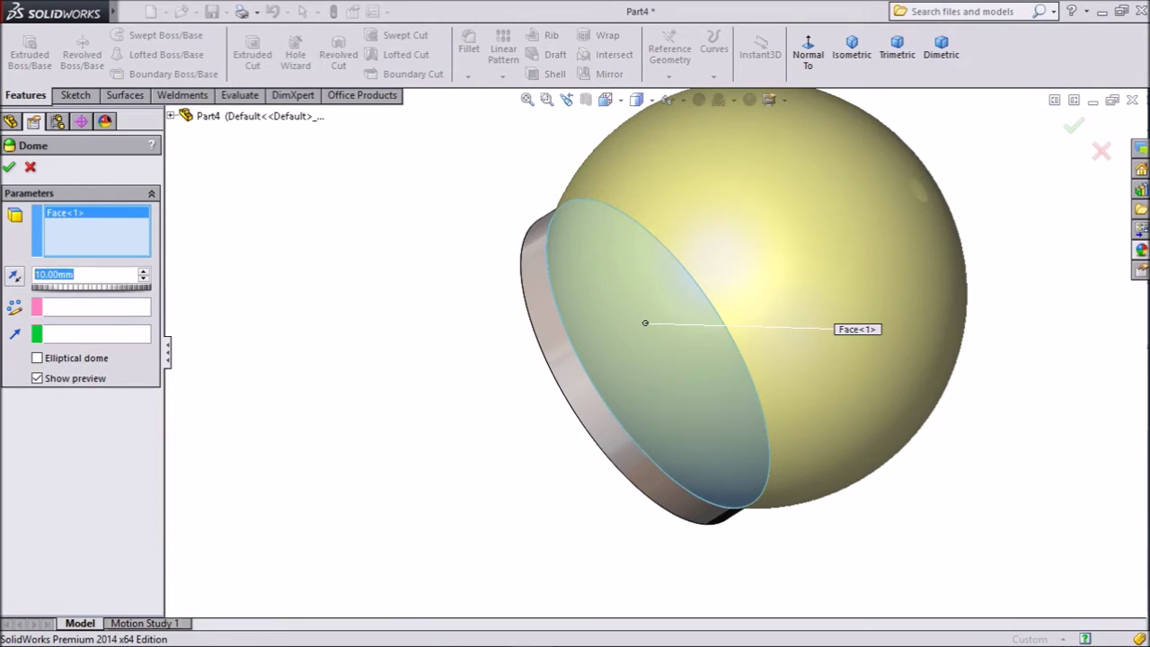
key("Return")
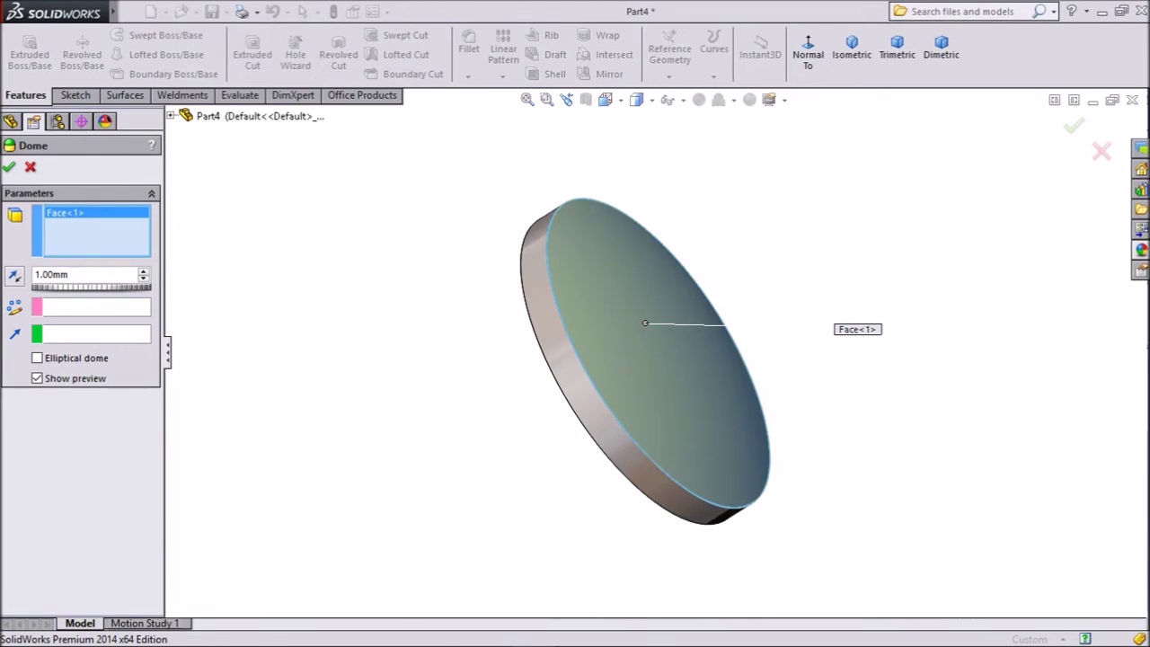
left_click(9, 167)
Step: On the disc's flat face, sketch a center rectangle about 5.74 by 8.79 mm from the origin, with its corner on the circular edge
middle_click_drag(575, 359, 696, 386)
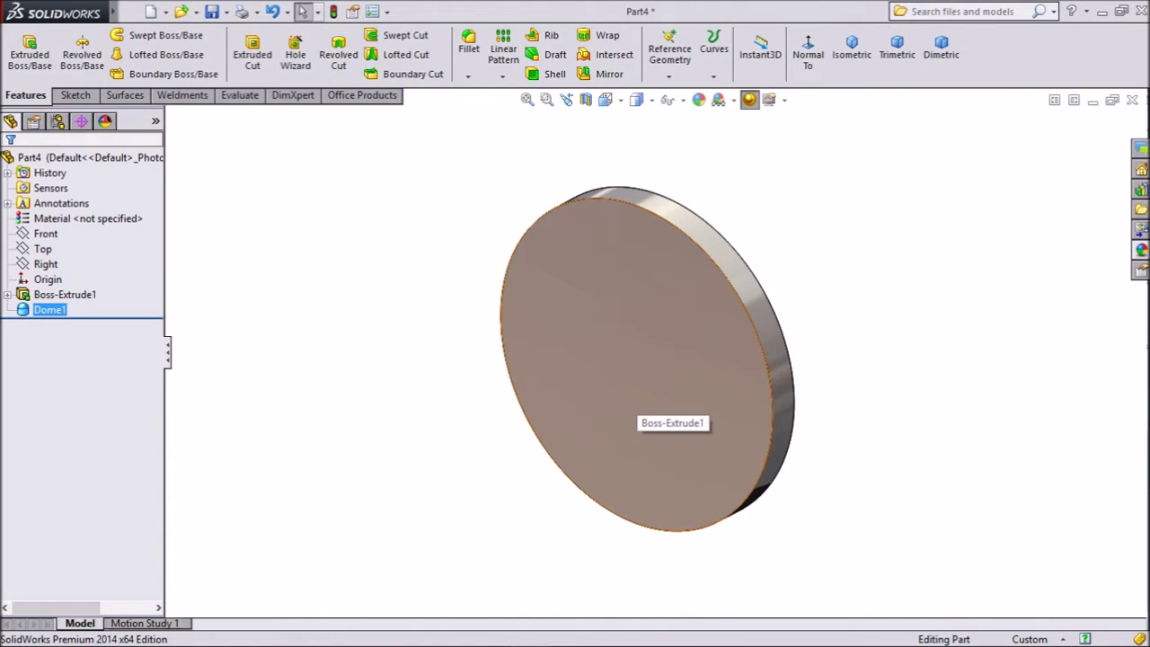
left_click(634, 411)
left_click(701, 335)
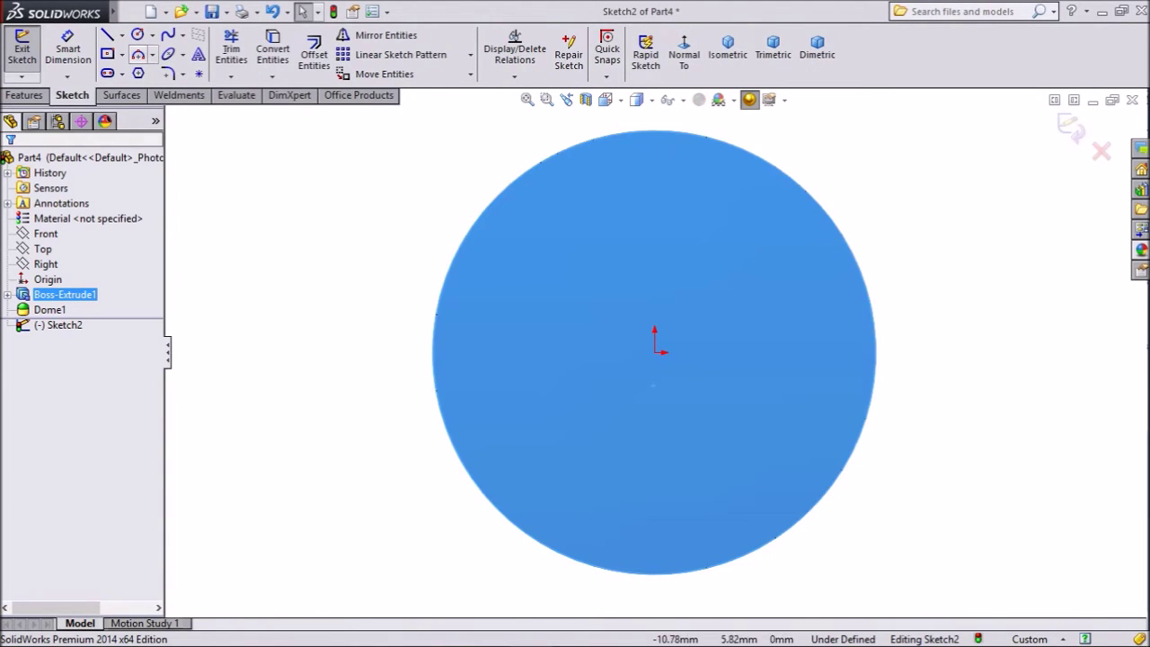
left_click(122, 54)
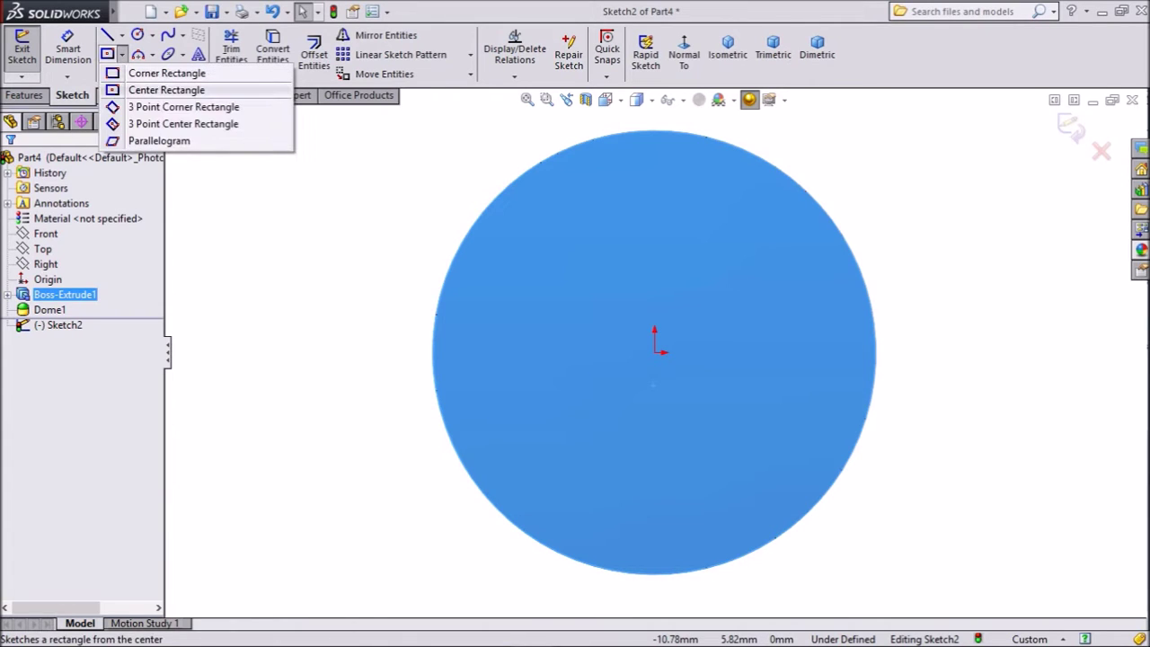
left_click(166, 90)
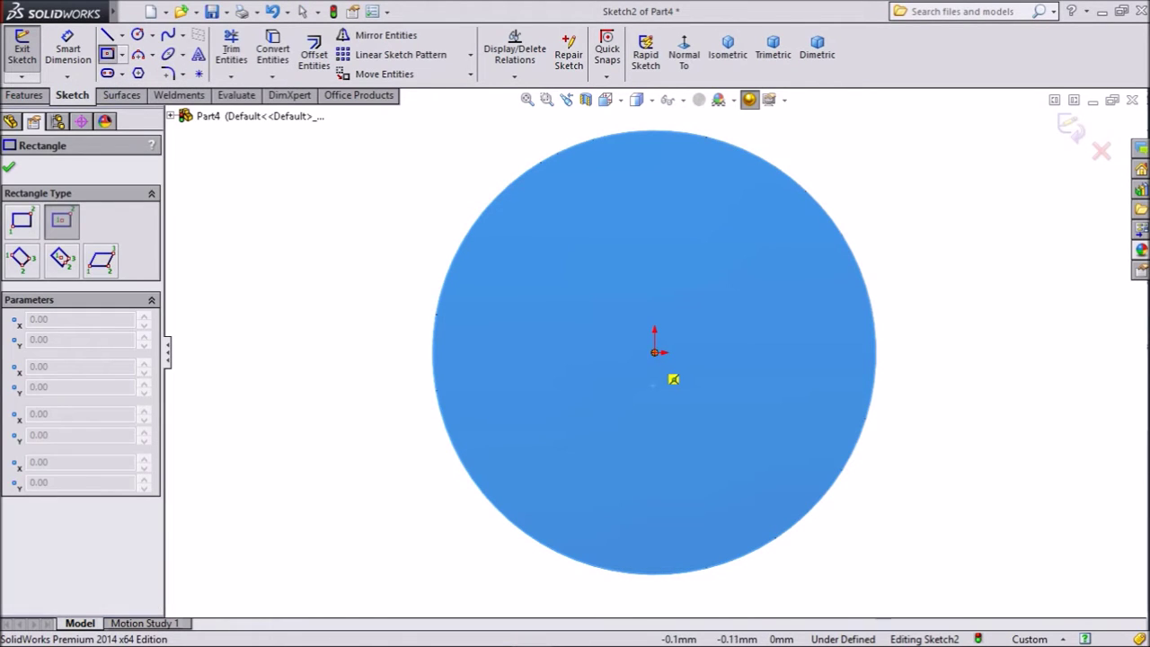
left_click(654, 352)
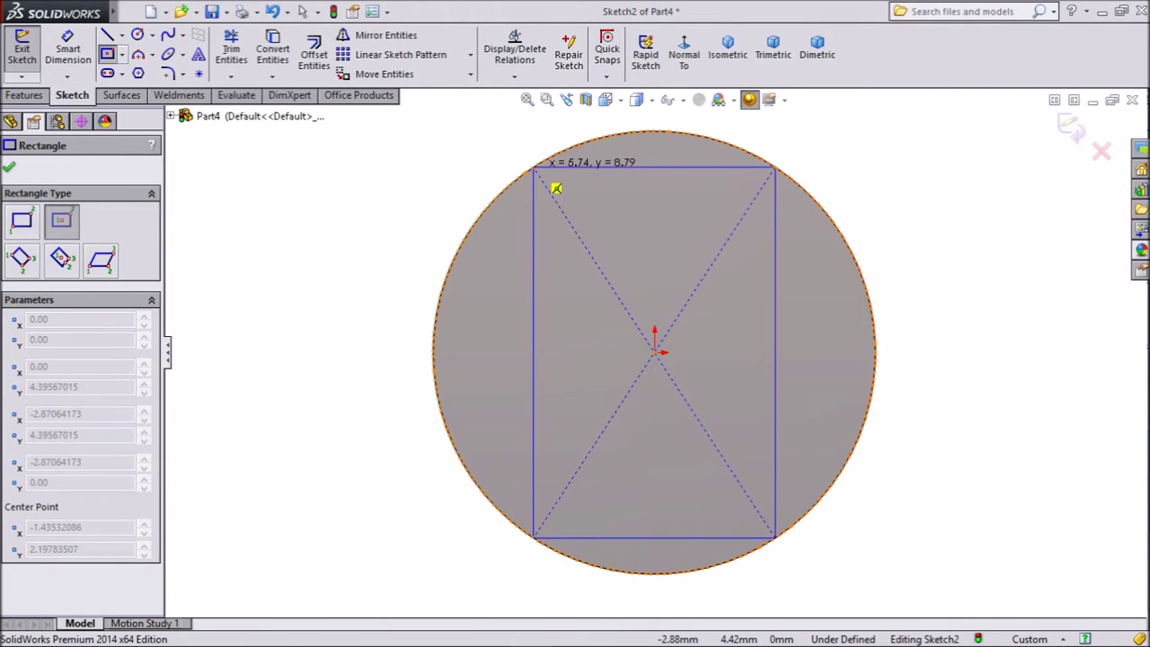
left_click(533, 168)
right_click(395, 165)
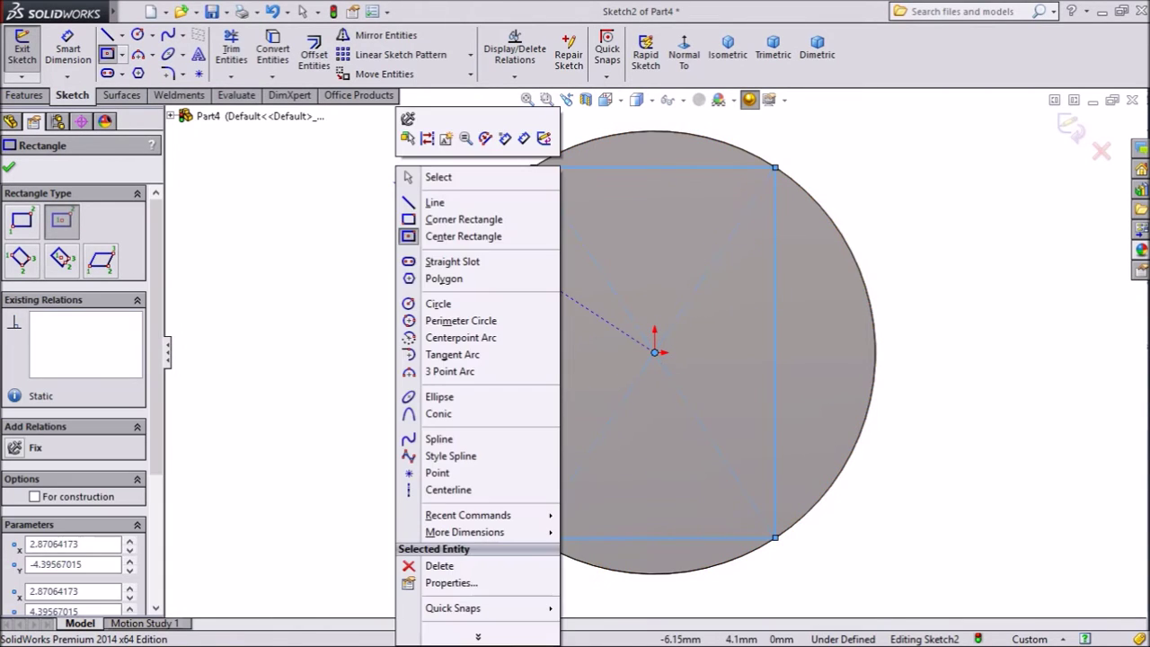
left_click(424, 175)
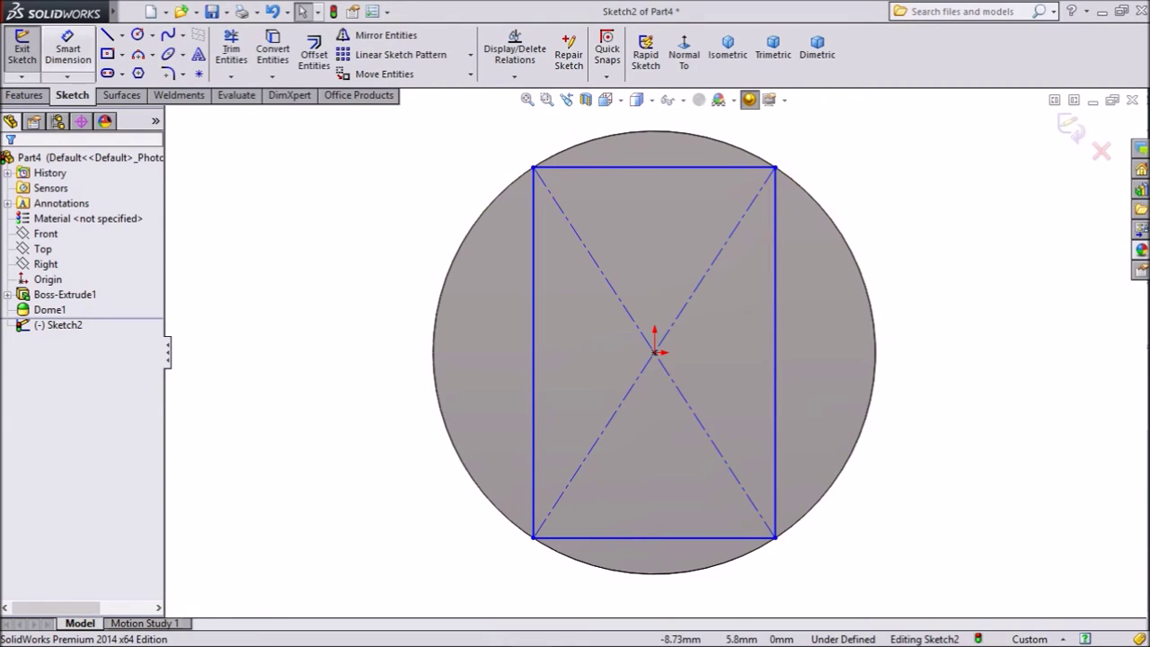
Step: Dimension the rectangle's bottom edge and set its width to 5 mm
left_click(67, 50)
scroll(650, 513, "up", 1)
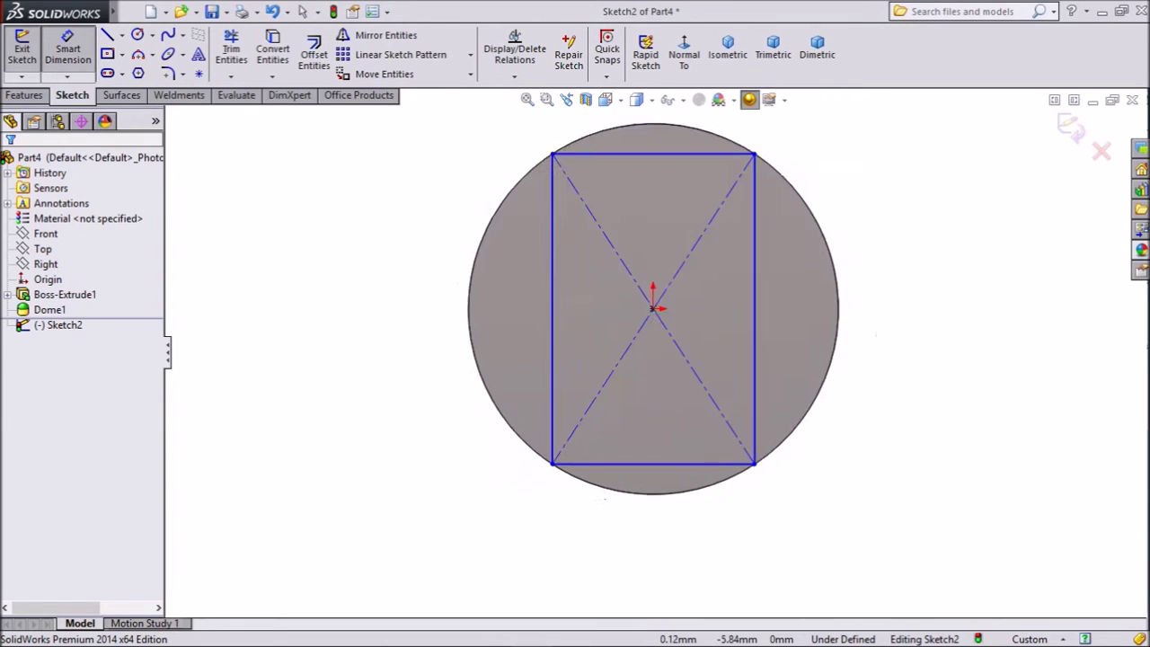
scroll(650, 441, "down", 1)
left_click(651, 443)
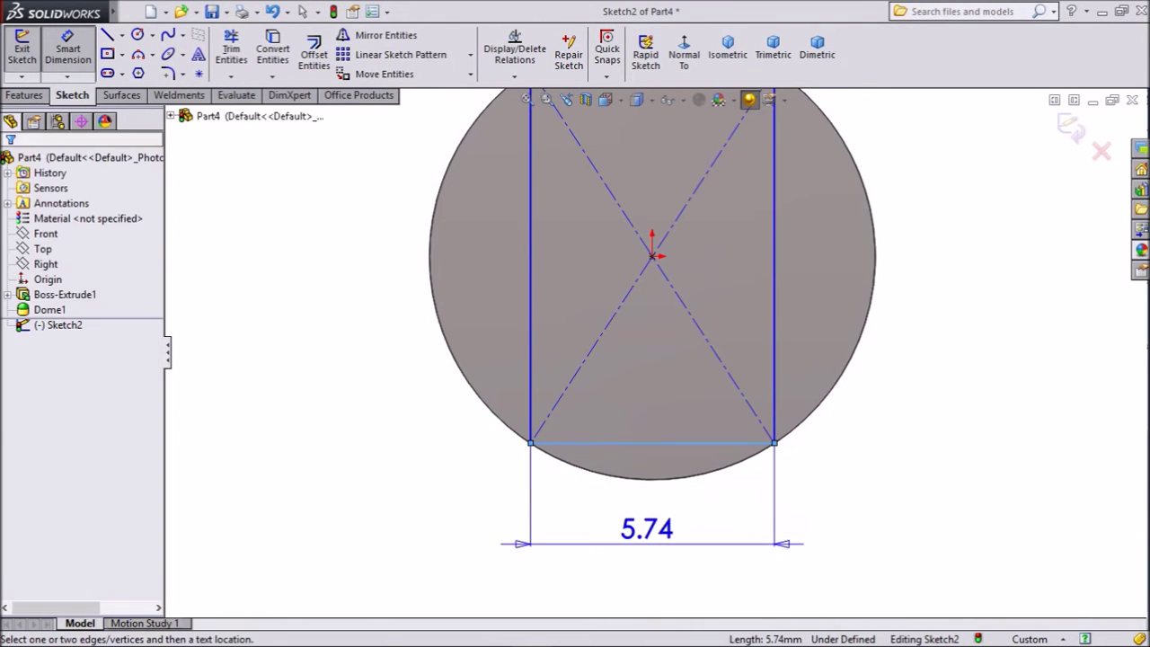
left_click(646, 538)
type("5")
key("Return")
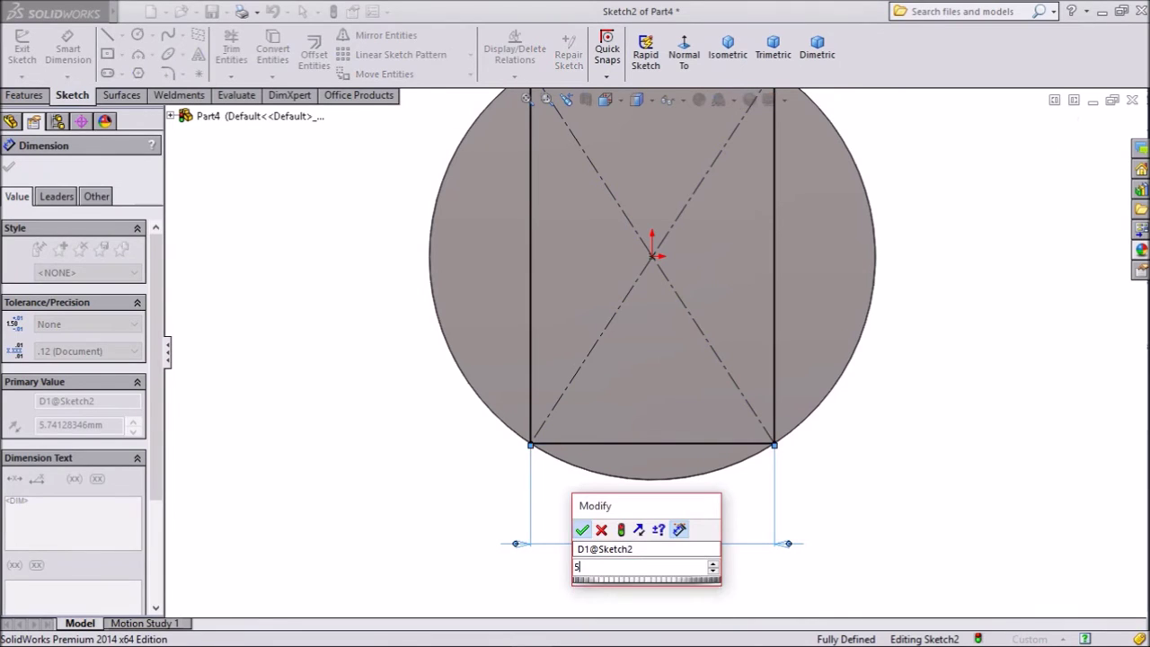
scroll(653, 337, "up", 1)
scroll(654, 216, "down", 1)
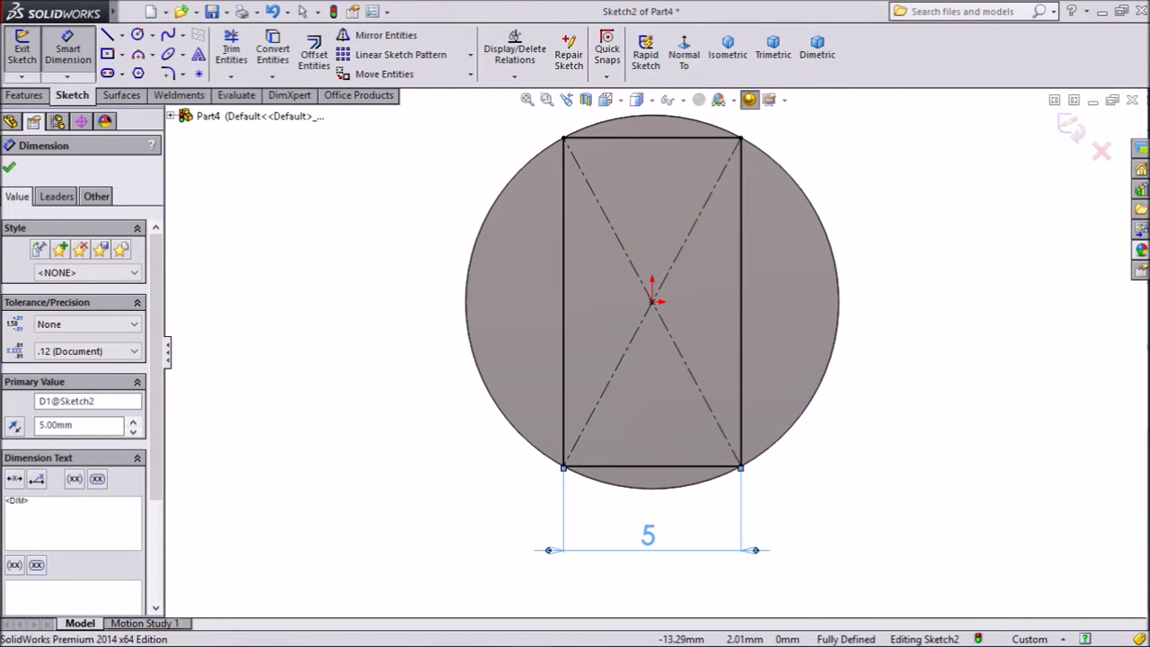
left_click(9, 167)
Step: Extrude the rectangle as a blind boss 13 mm deep, merged with the disc
left_click(24, 95)
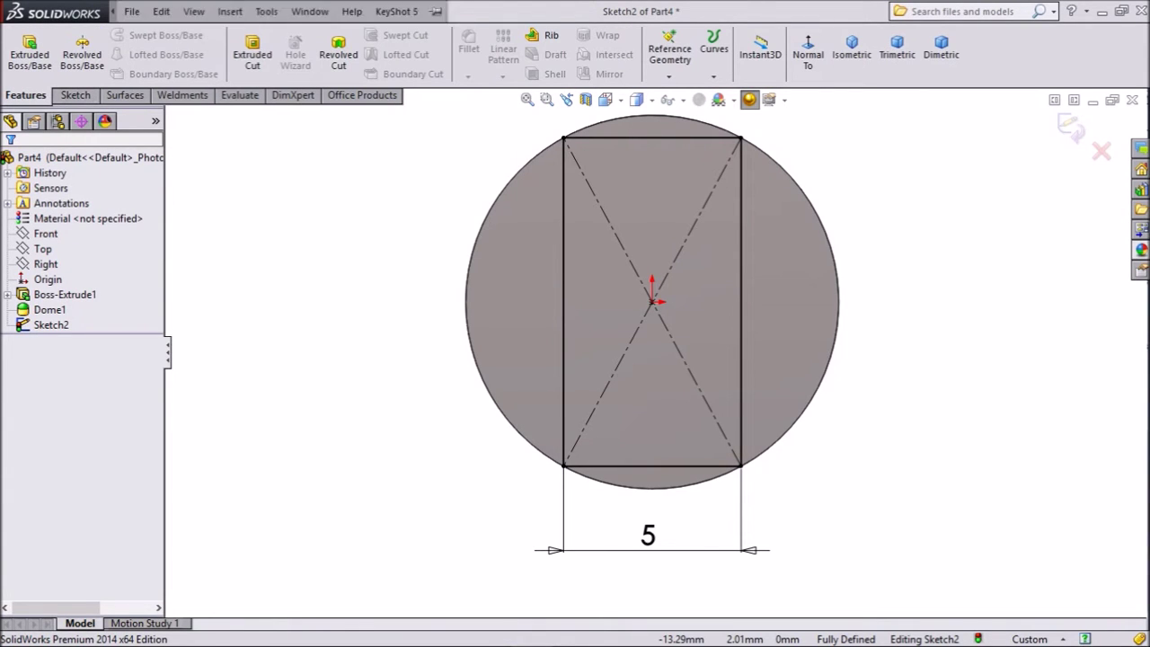
left_click(29, 52)
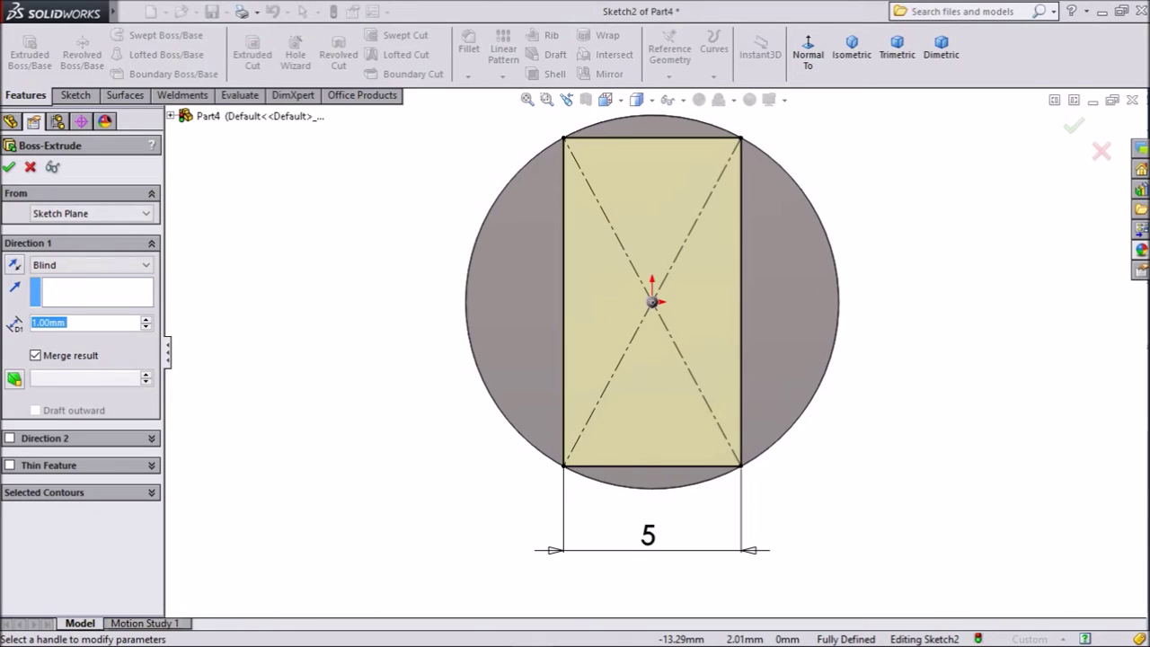
type("13")
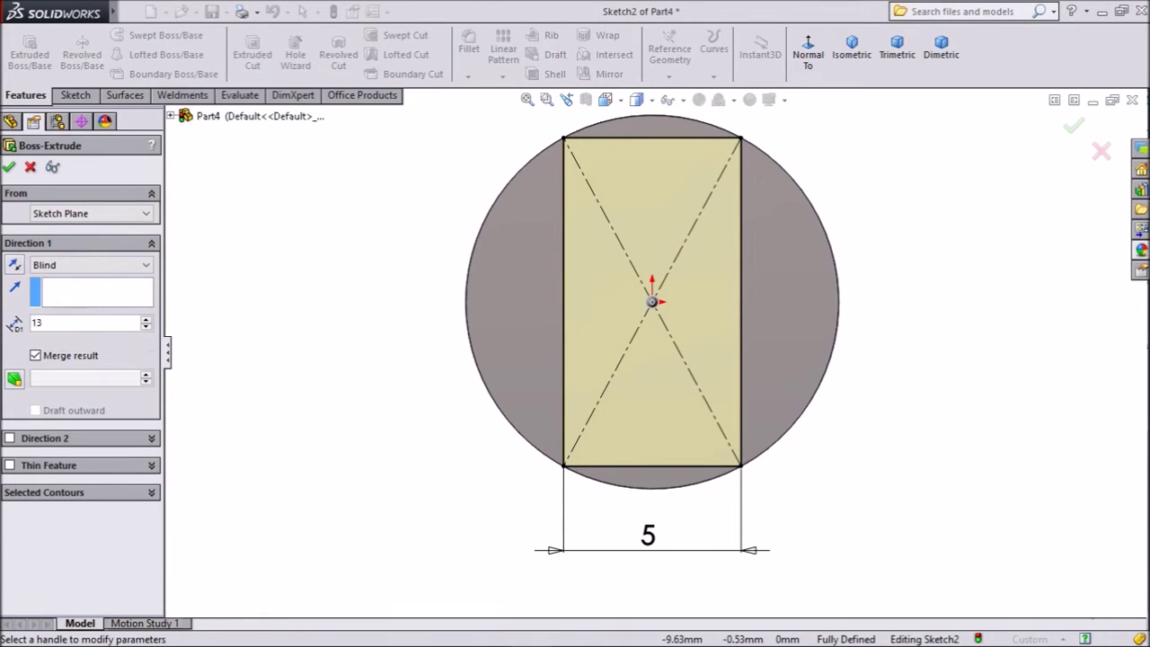
middle_click_drag(355, 345, 304, 410)
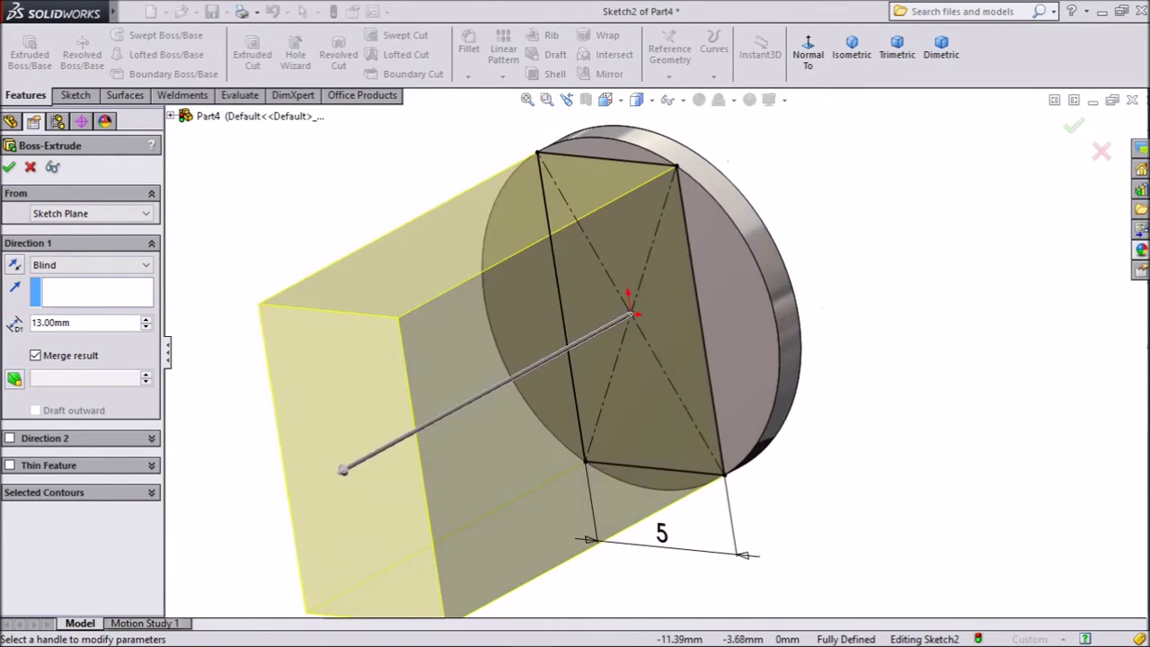
scroll(332, 409, "up", 2)
scroll(249, 467, "down", 1)
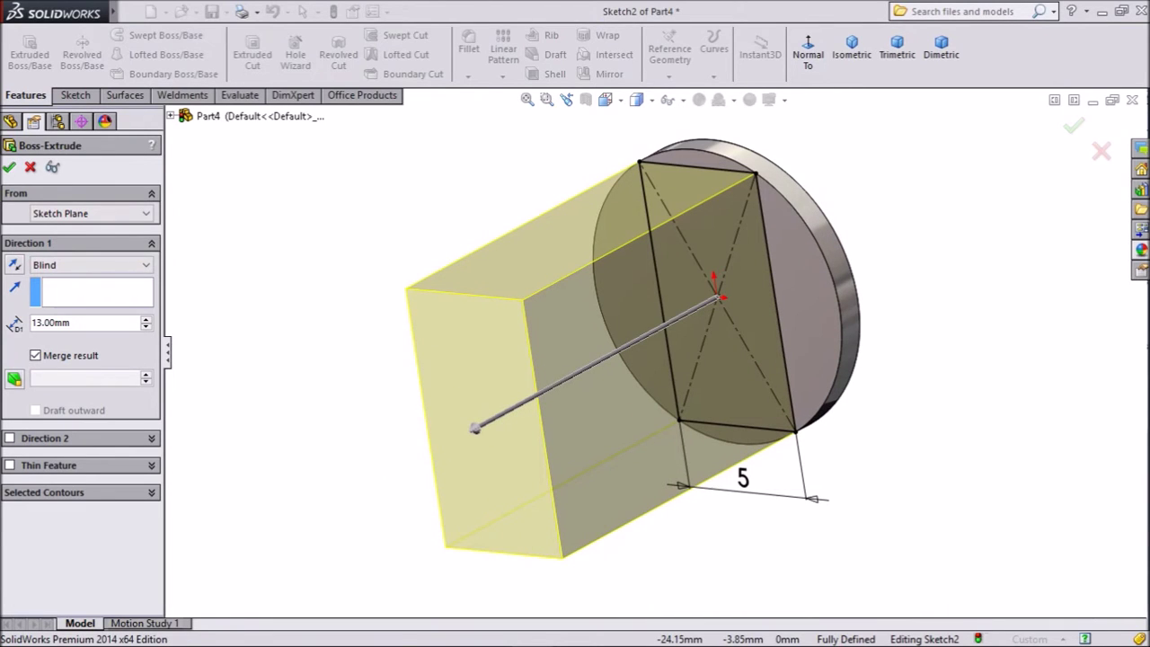
key("Return")
Step: Start a sketch on the block's free end face and convert the circular edge of the domed disc into it
mouse_move(431, 386)
middle_mouse_down()
mouse_move(530, 359)
mouse_move(763, 333)
mouse_move(503, 323)
mouse_move(404, 355)
mouse_move(431, 382)
middle_mouse_up()
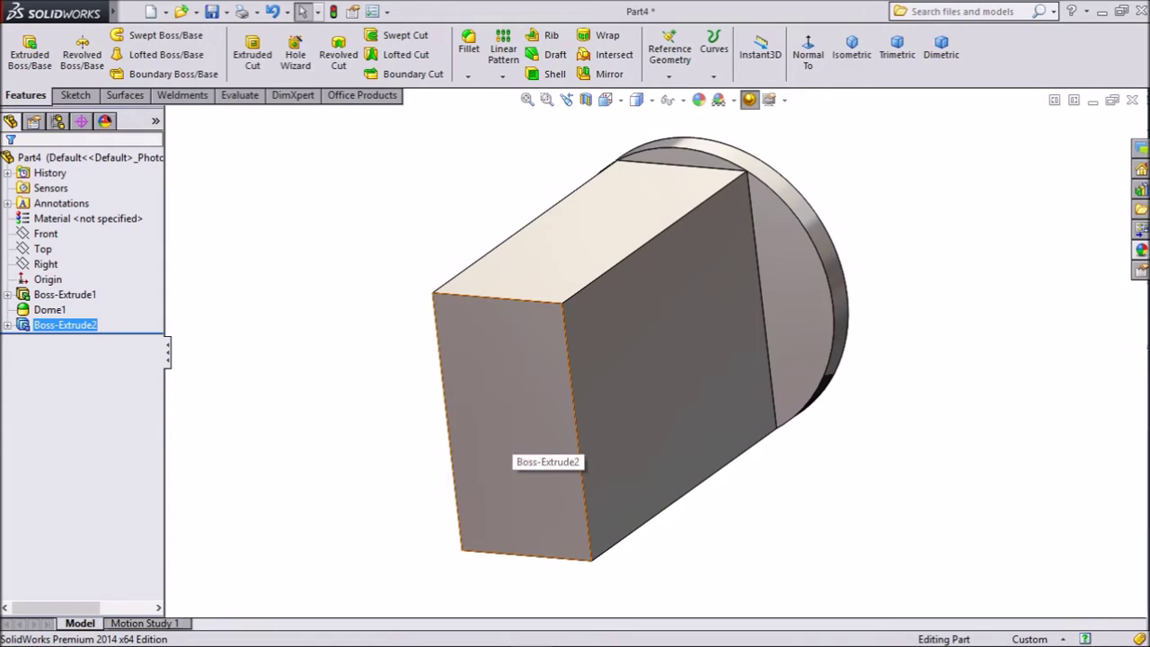
left_click(512, 440)
left_click(578, 375)
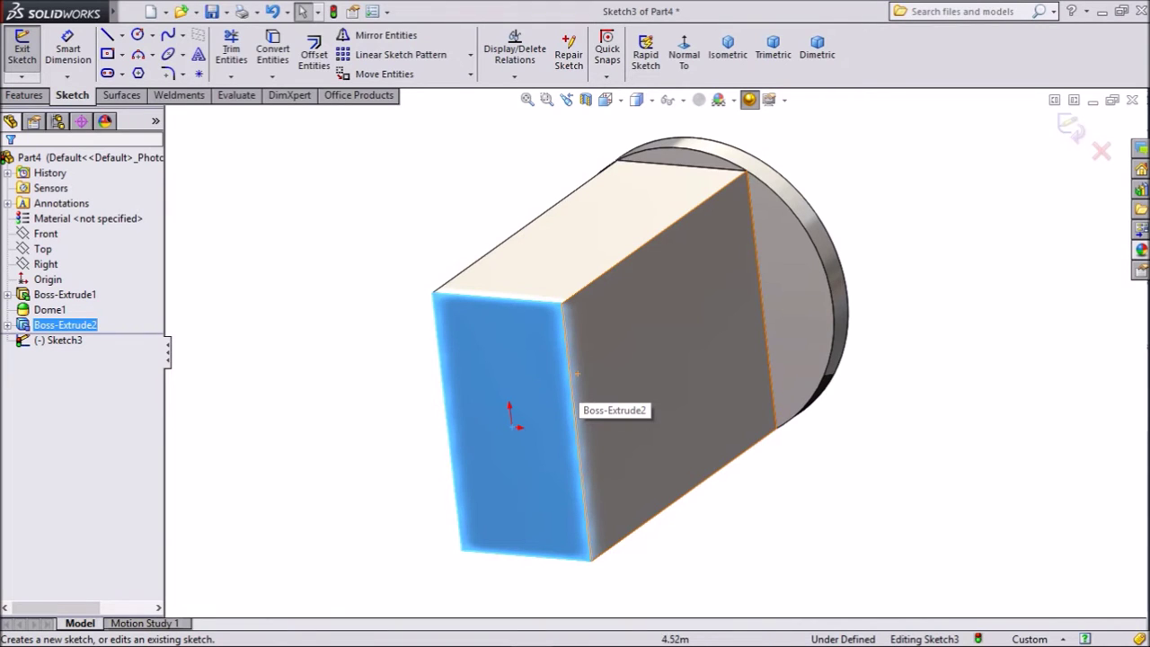
middle_click_drag(880, 253, 795, 310)
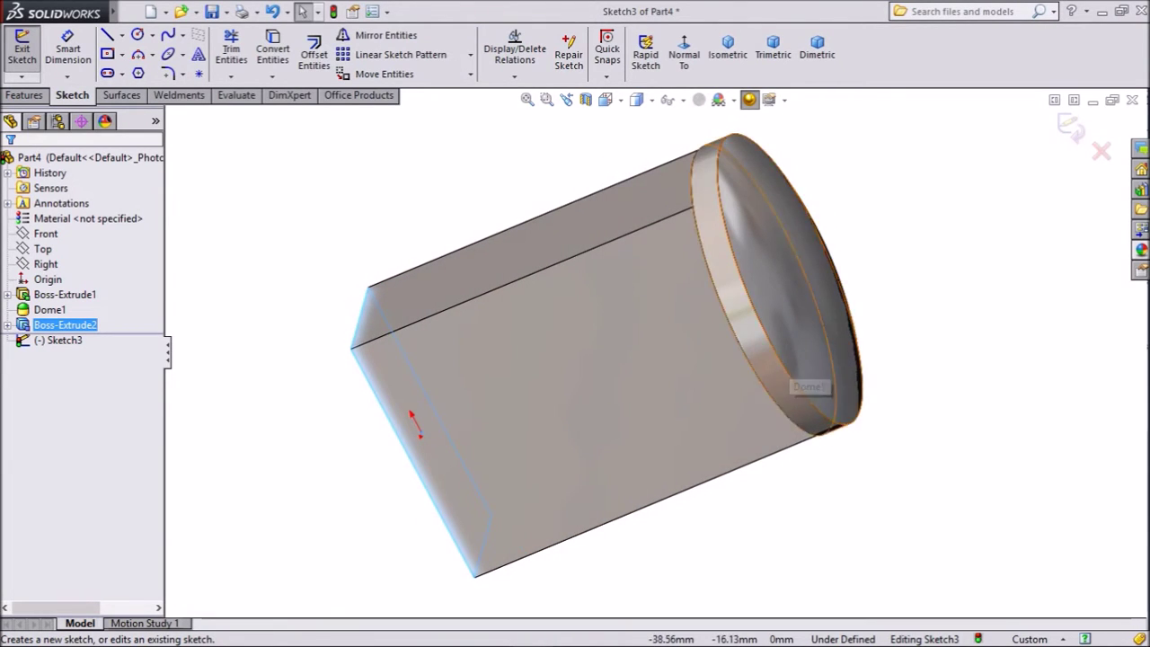
left_click(853, 377)
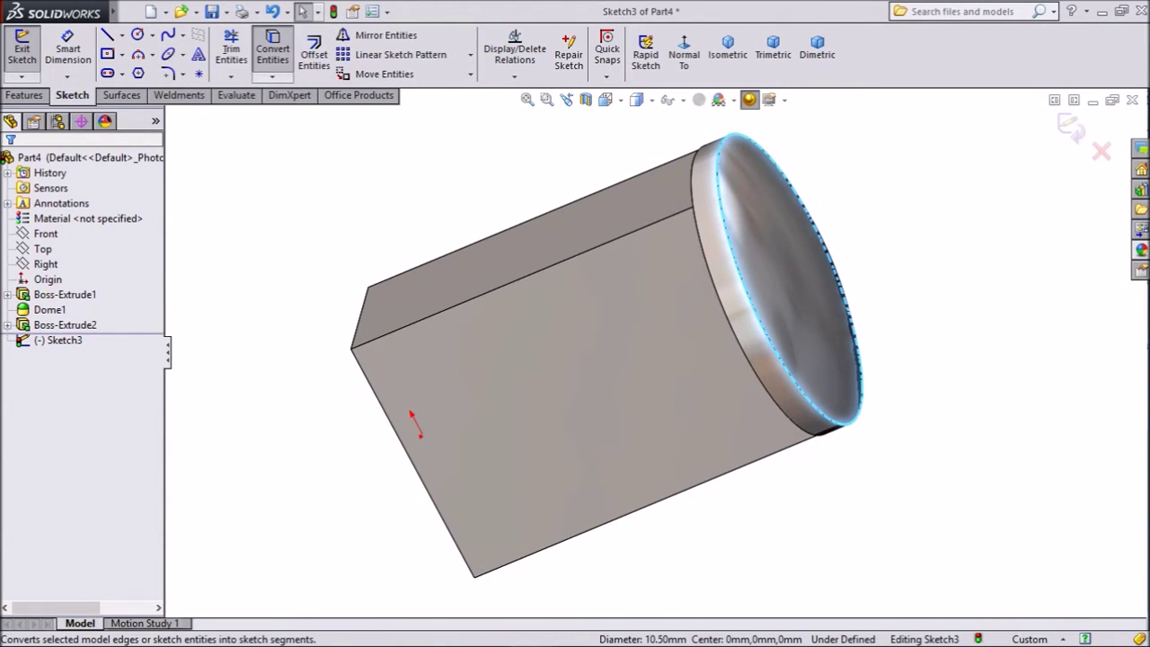
left_click(272, 50)
Step: Extrude the converted circle outward as a blind boss 1 mm deep to form the second end disc
middle_click_drag(503, 359, 634, 369)
left_click(25, 95)
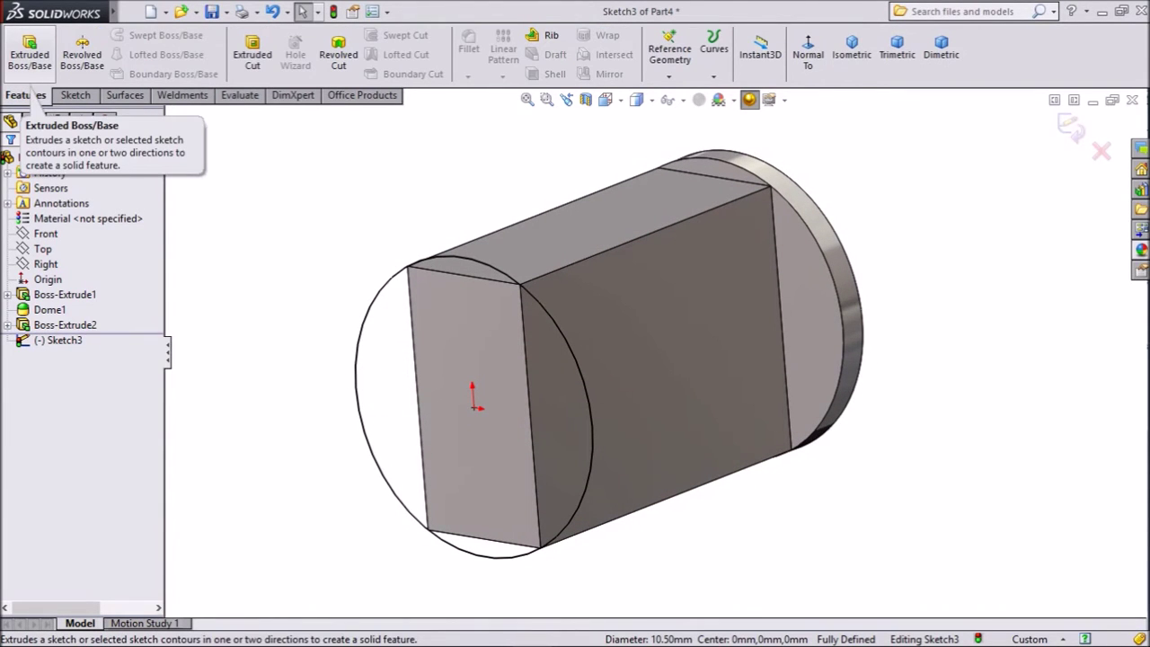
left_click(30, 52)
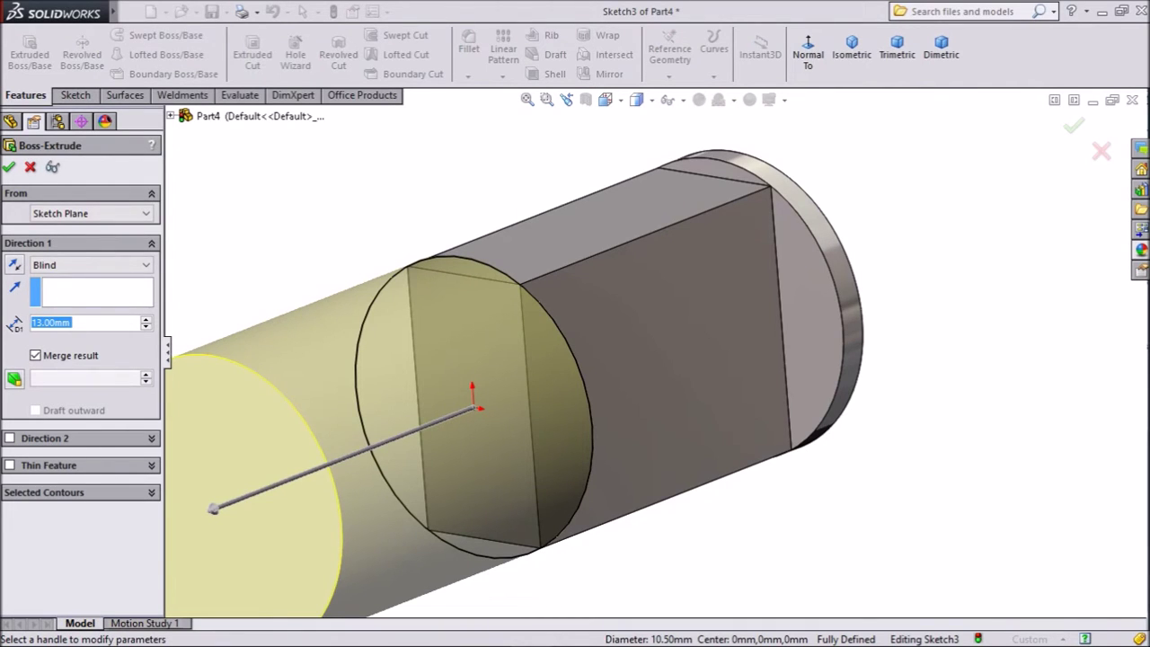
type("1")
key("Return")
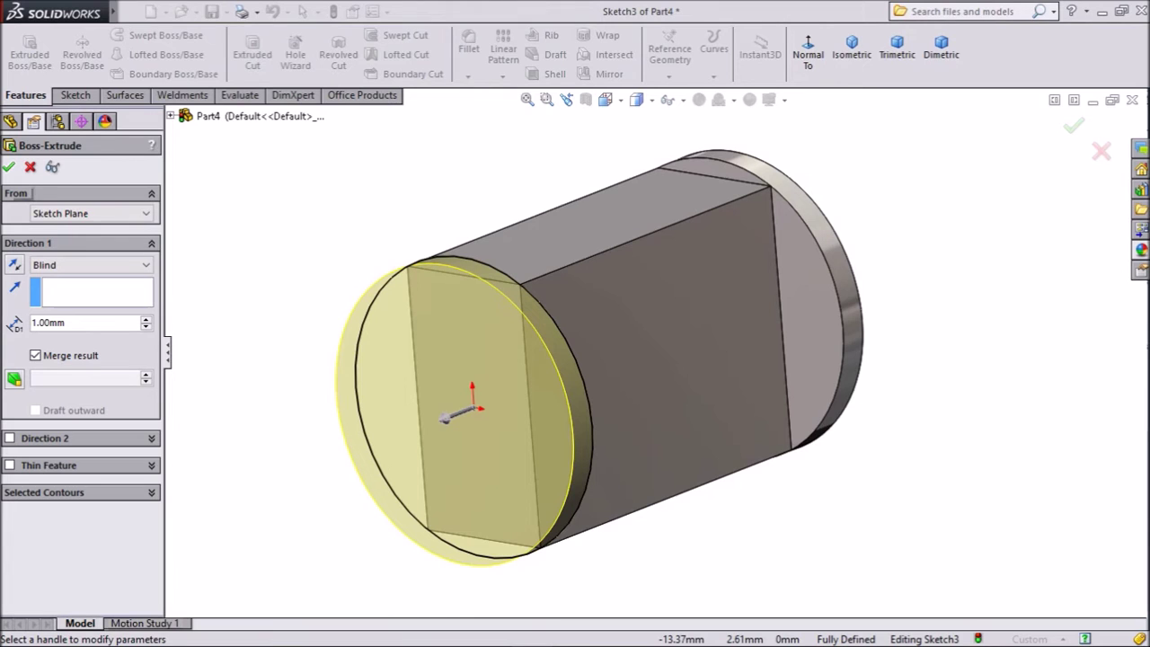
key("Return")
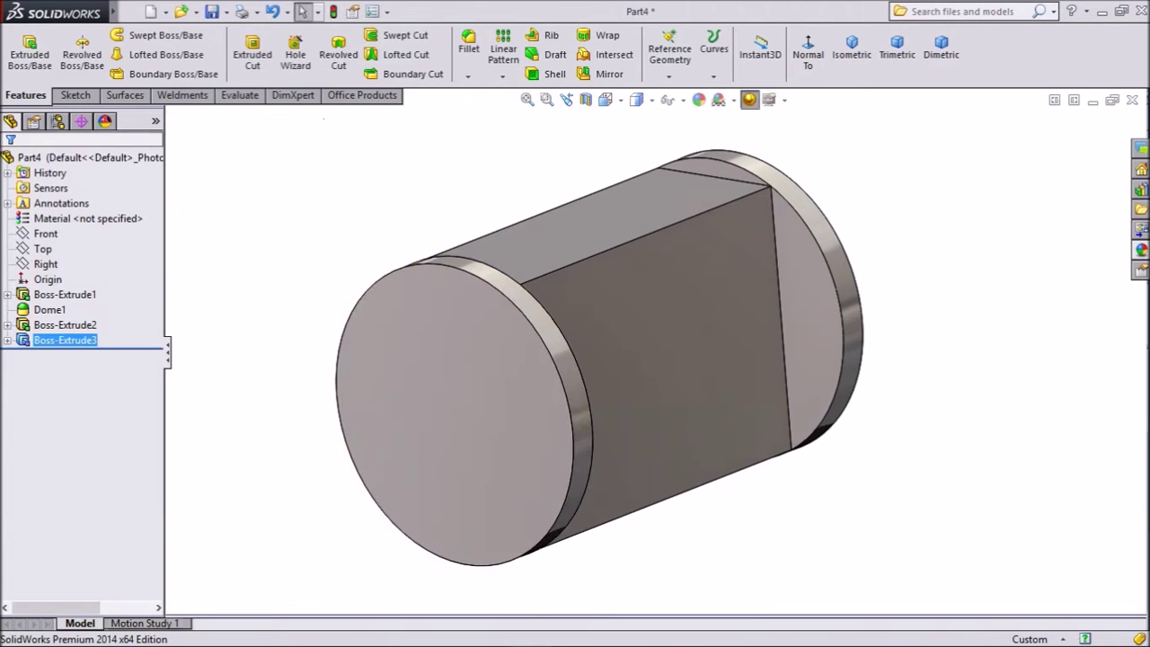
Step: Start a sketch on the second disc's inner face, view it straight on, and apply a section view at that face with 0 mm offset
middle_click_drag(512, 350, 817, 328)
middle_click_drag(485, 315, 463, 382)
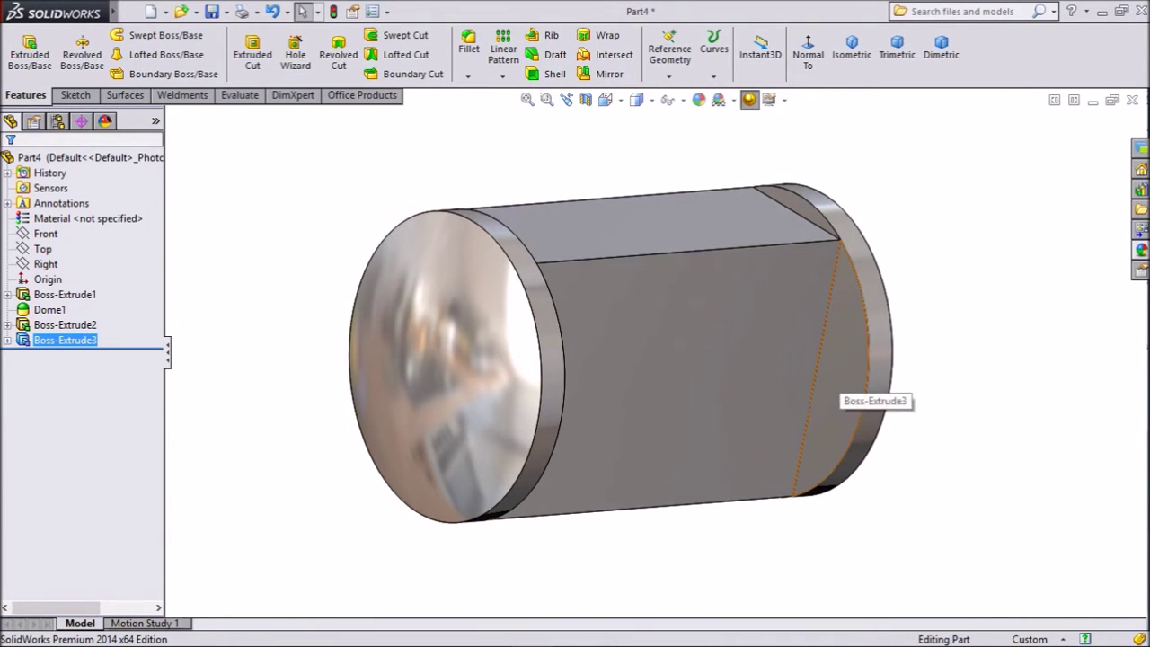
left_click(840, 373)
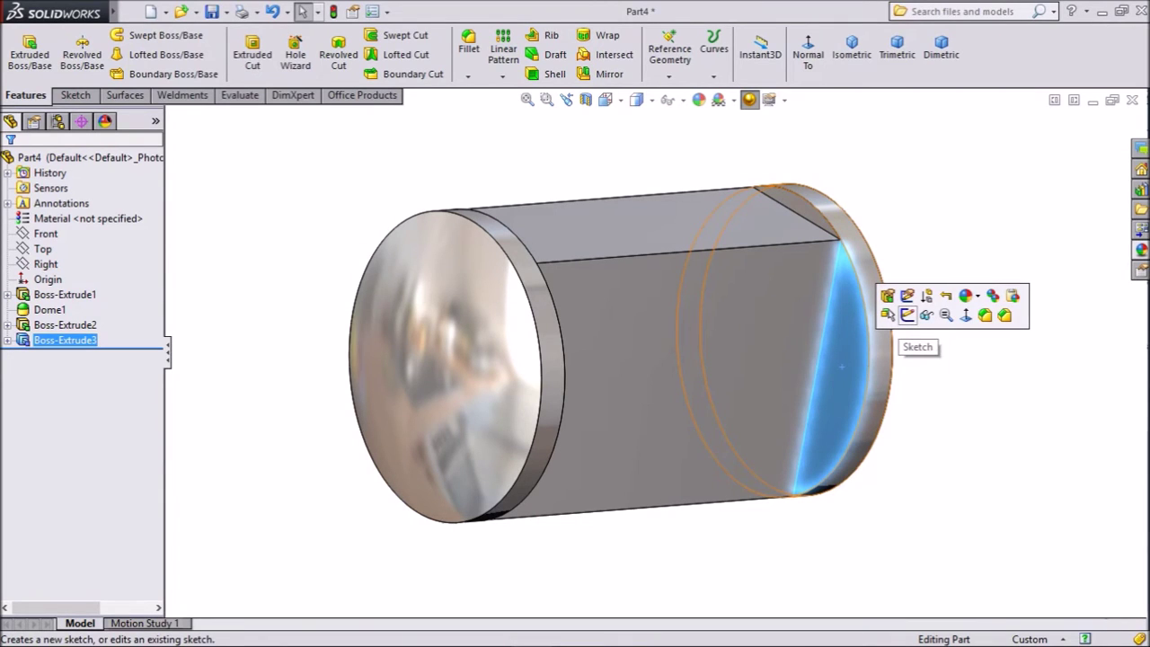
left_click(908, 314)
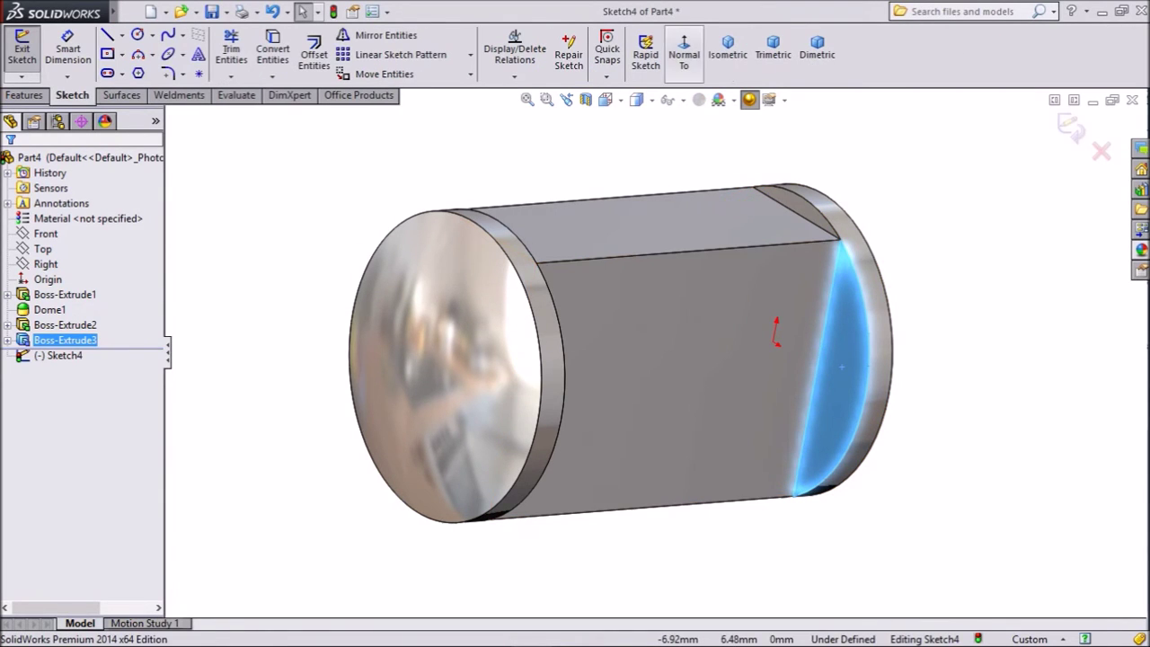
left_click(683, 54)
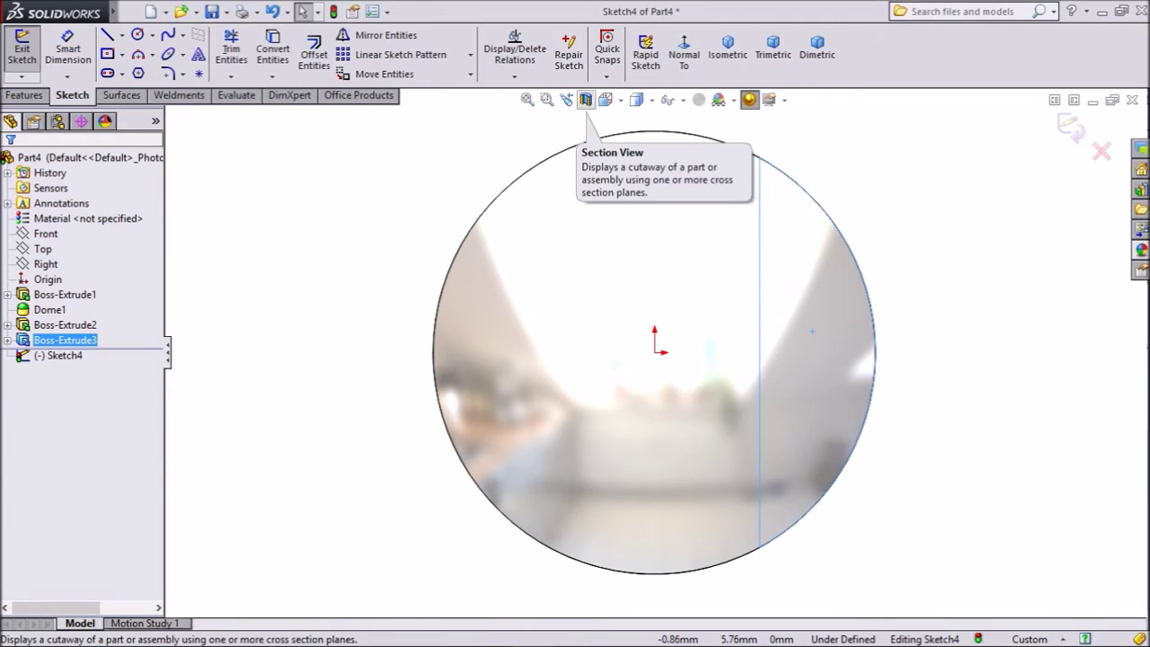
left_click(585, 98)
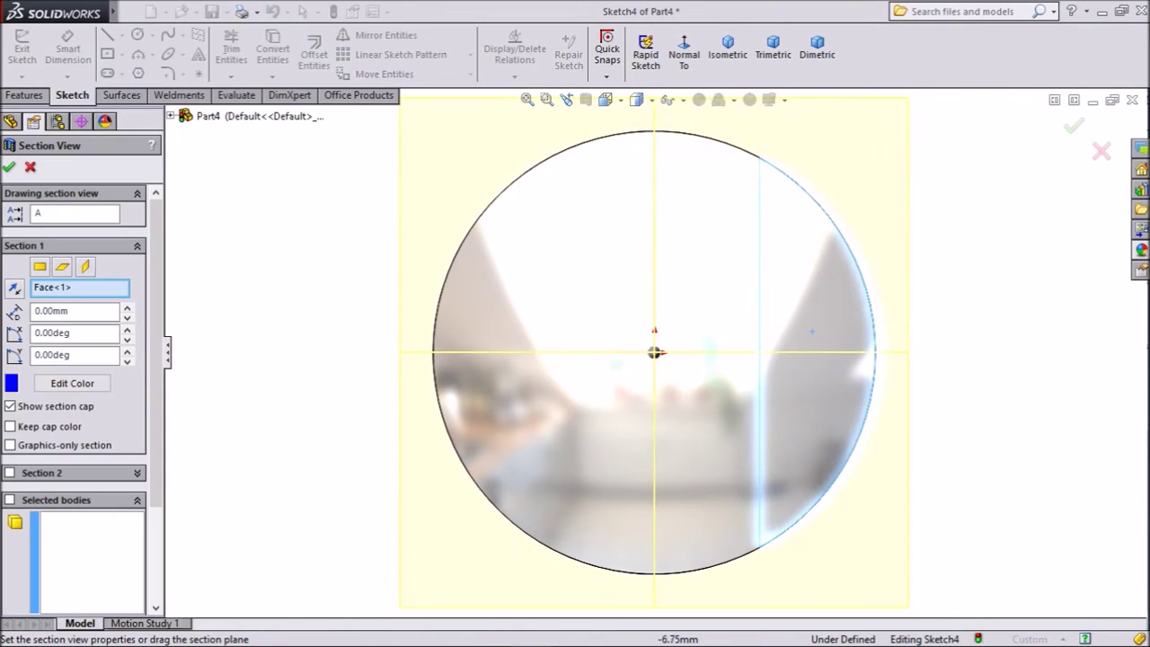
left_click(9, 167)
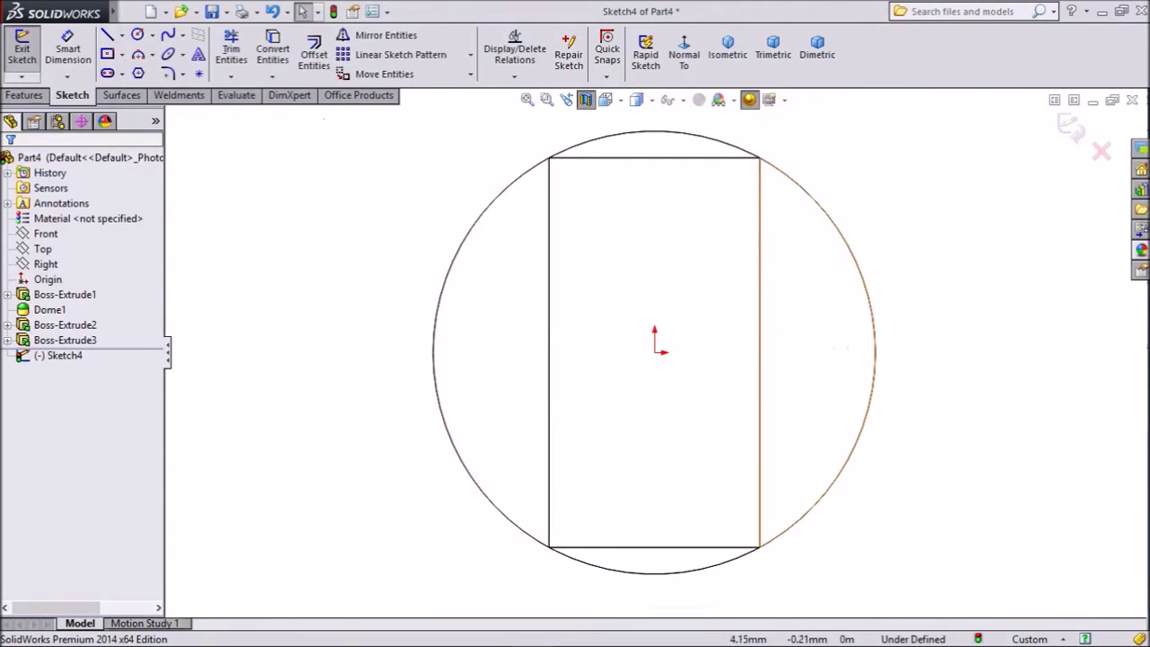
Step: Sketch a closed trapezoid on the rectangle's right edge, with a base about 1.69 mm and slanted sides about 1.46 mm, tapering outward
scroll(842, 341, "down", 2)
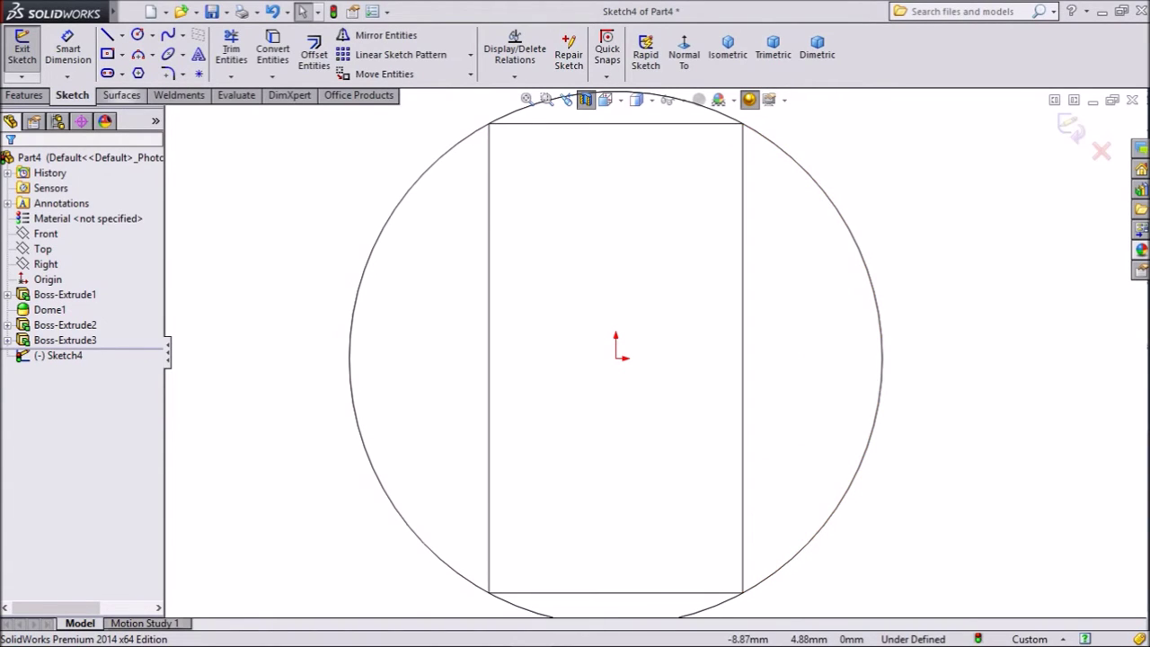
left_click(123, 35)
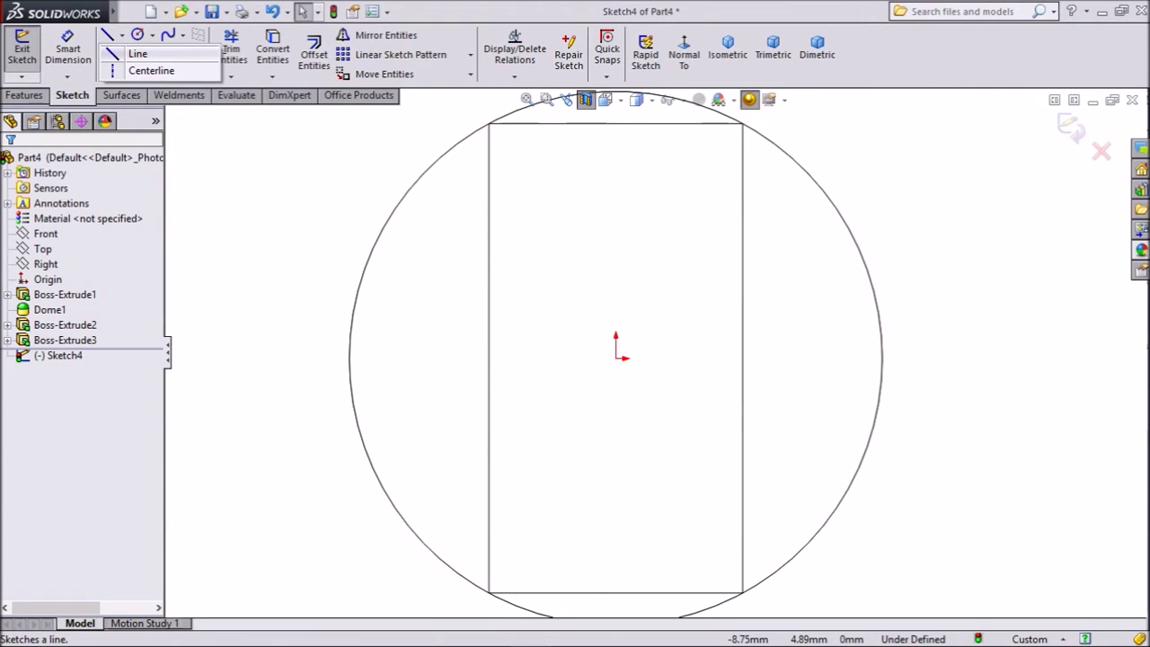
left_click(137, 54)
scroll(812, 180, "down", 2)
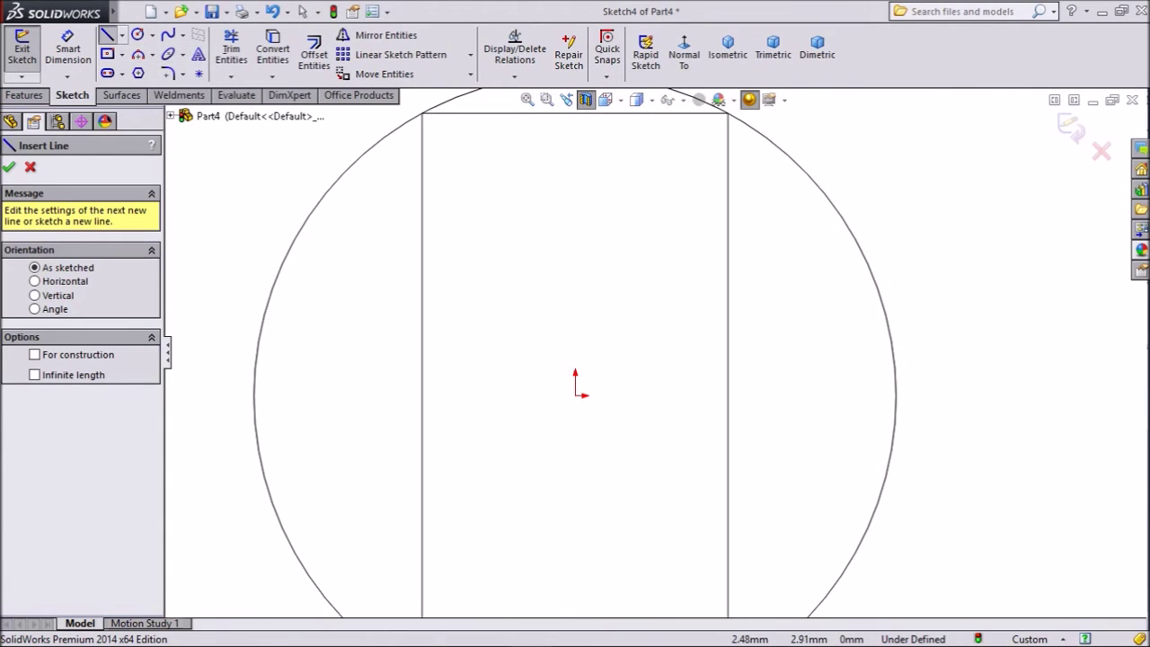
left_click(728, 218)
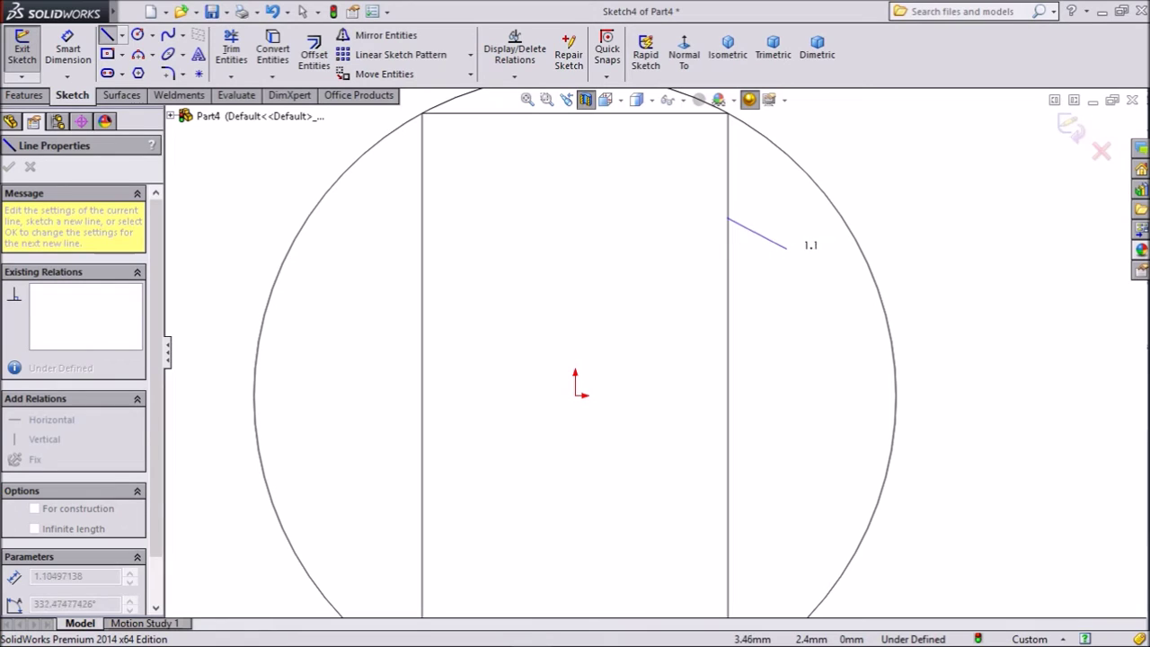
left_click(806, 257)
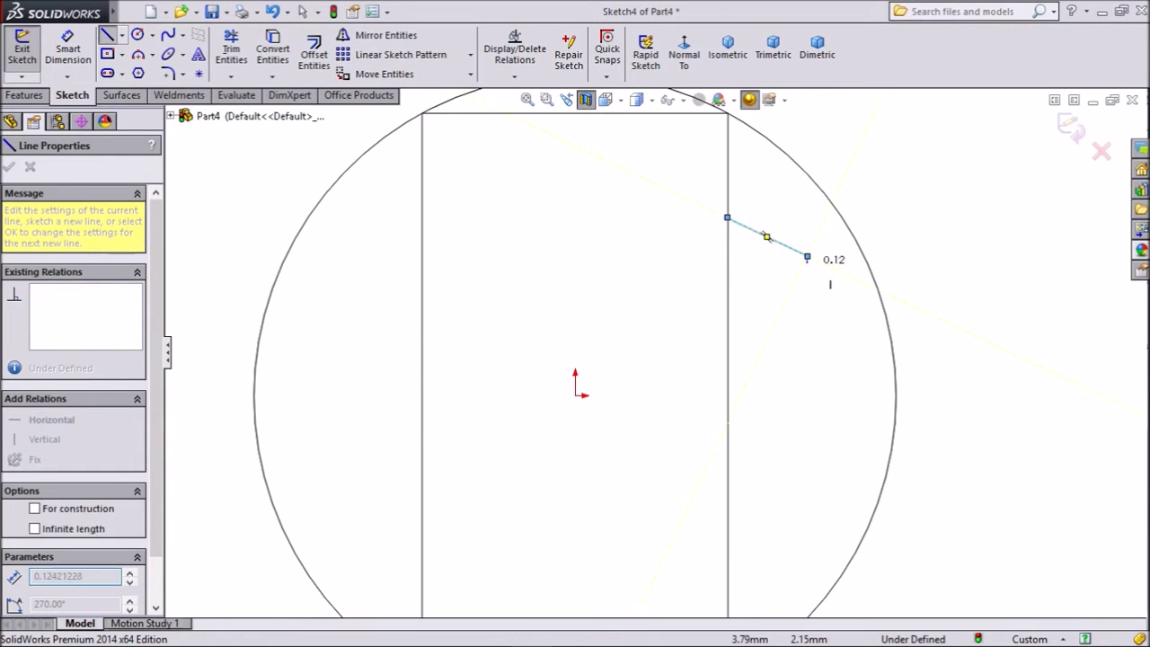
left_click(807, 282)
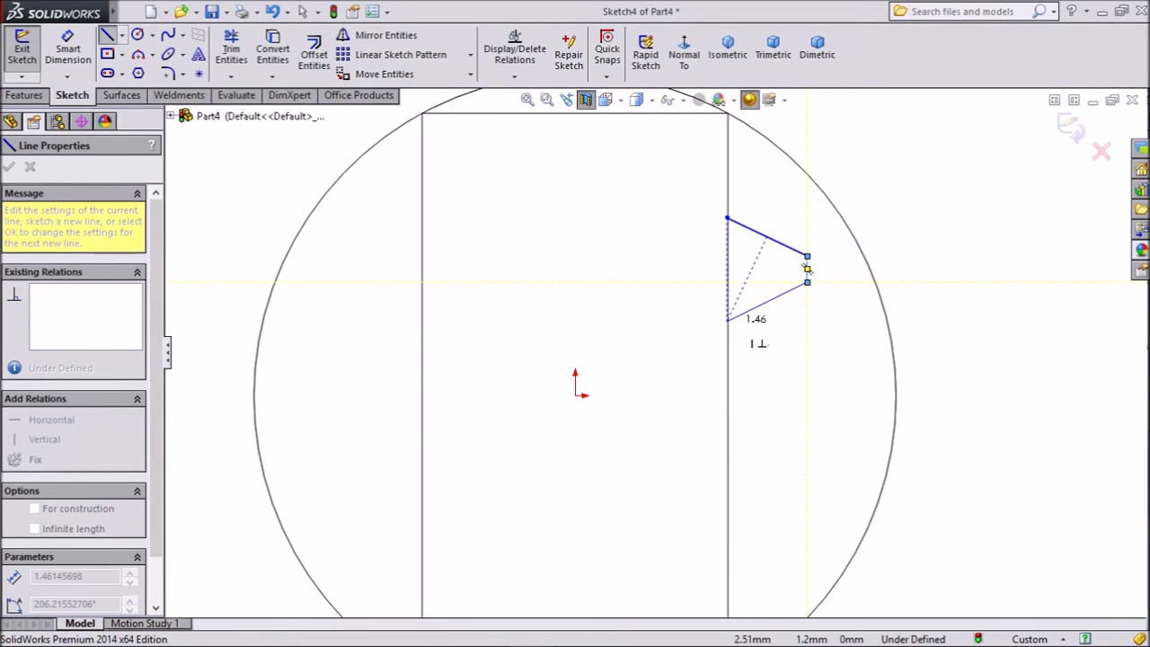
left_click(727, 321)
left_click(727, 217)
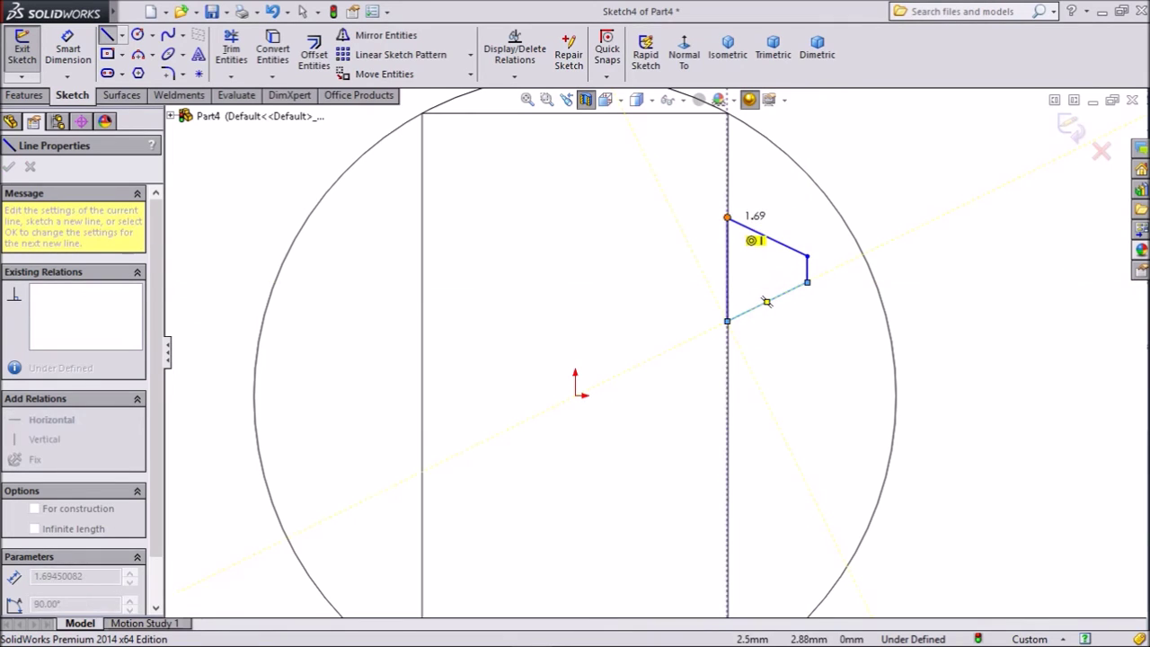
left_click(726, 270)
right_click(853, 144)
left_click(893, 156)
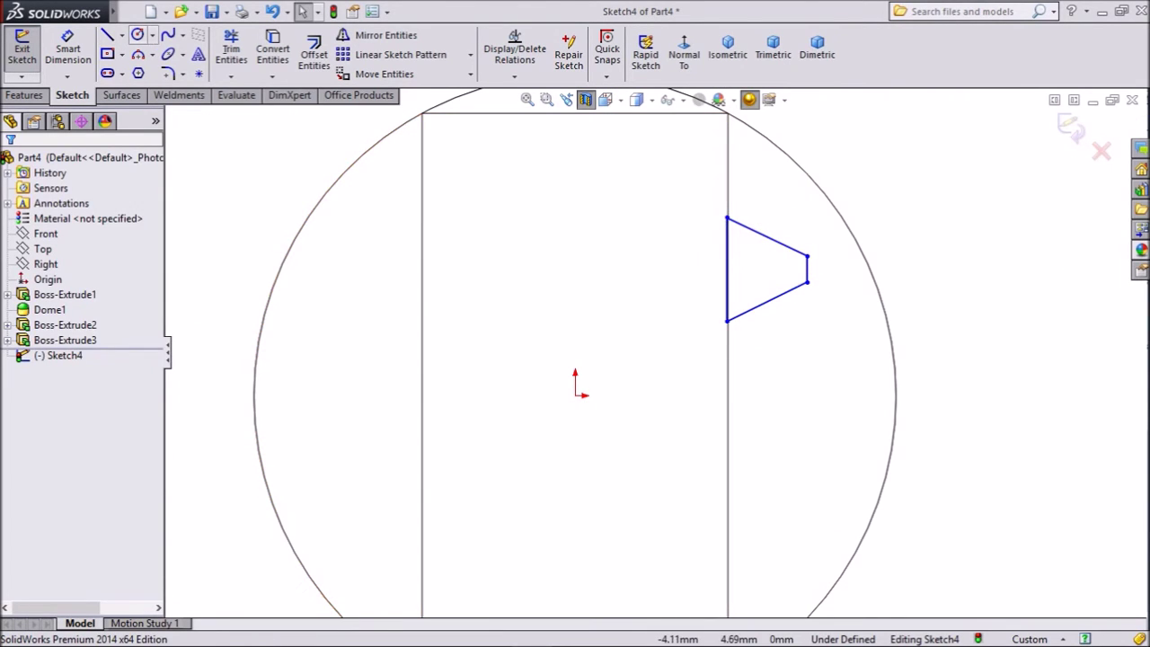
Step: Draw a short horizontal centerline through the middle of the trapezoid, extending past both of its vertical sides
left_click(121, 34)
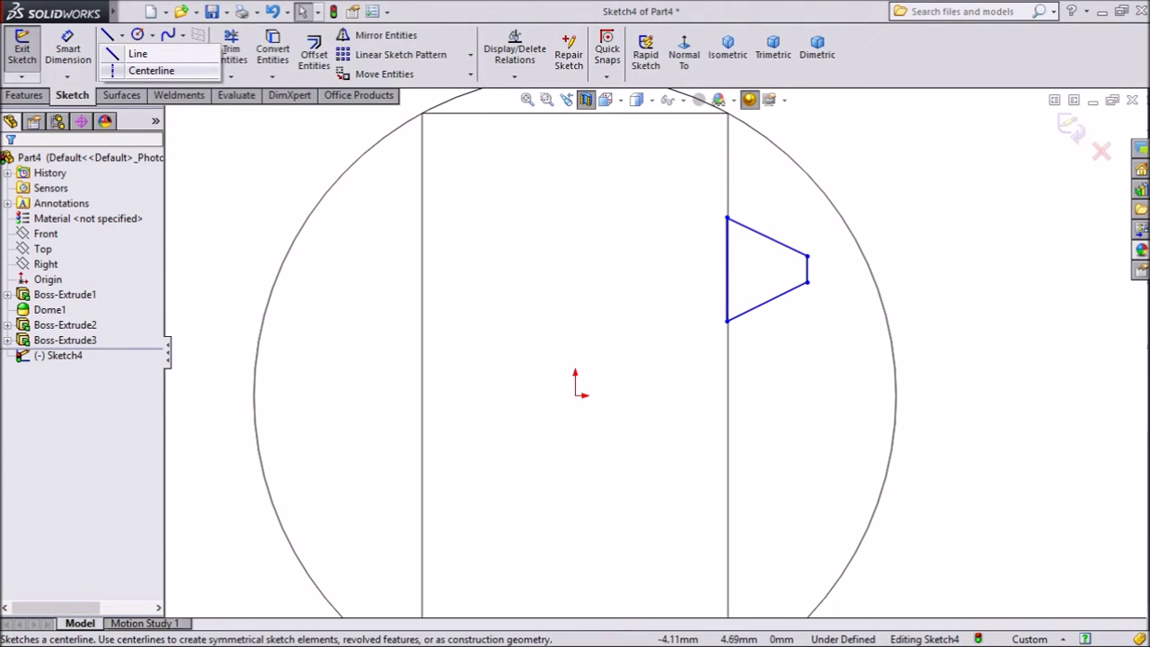
left_click(150, 70)
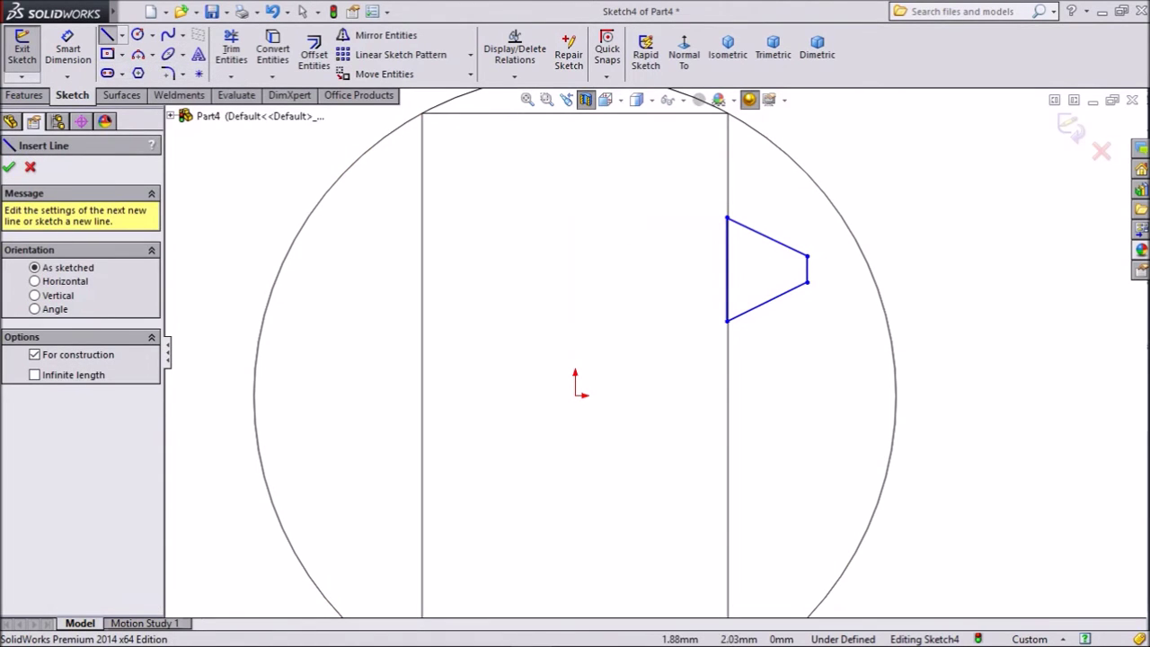
left_click(690, 271)
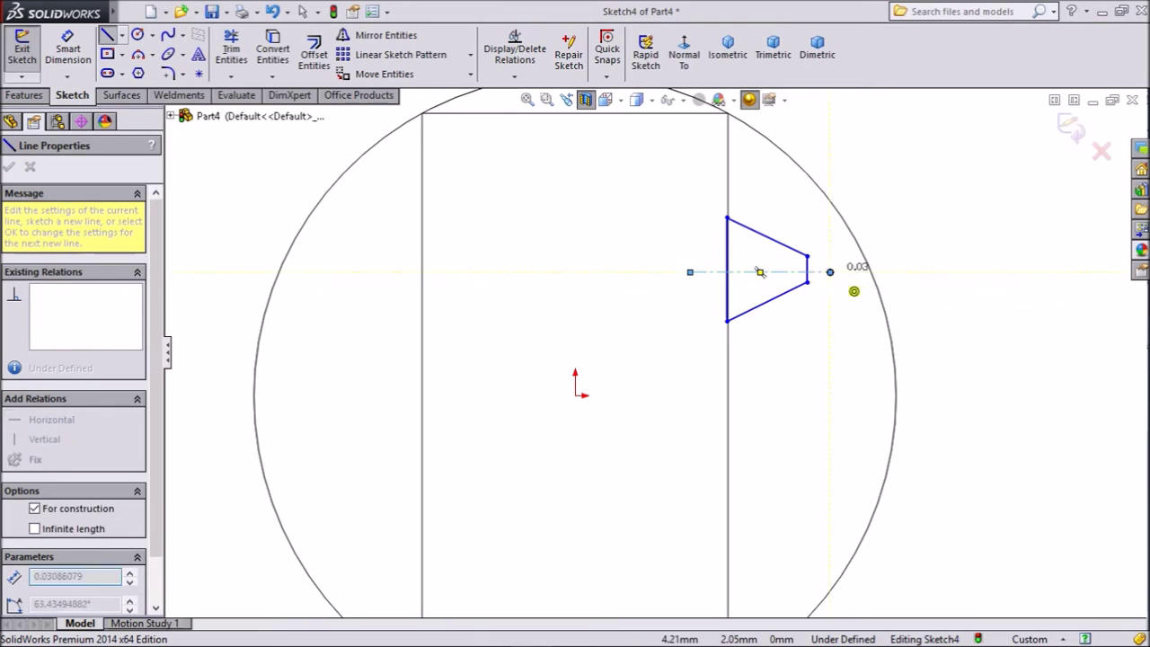
right_click(948, 231)
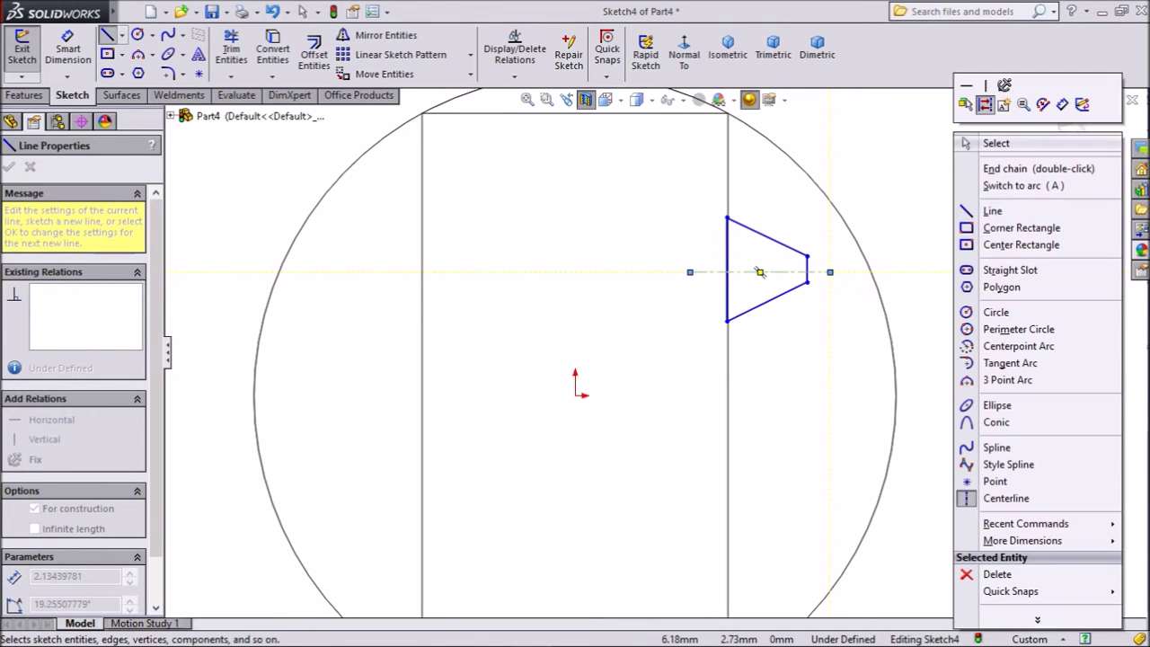
left_click(995, 144)
Step: Draw chained centerlines from the origin: horizontally past the circle, diagonally to a point above it, and about 12.8 mm vertically down through the origin
left_click(121, 35)
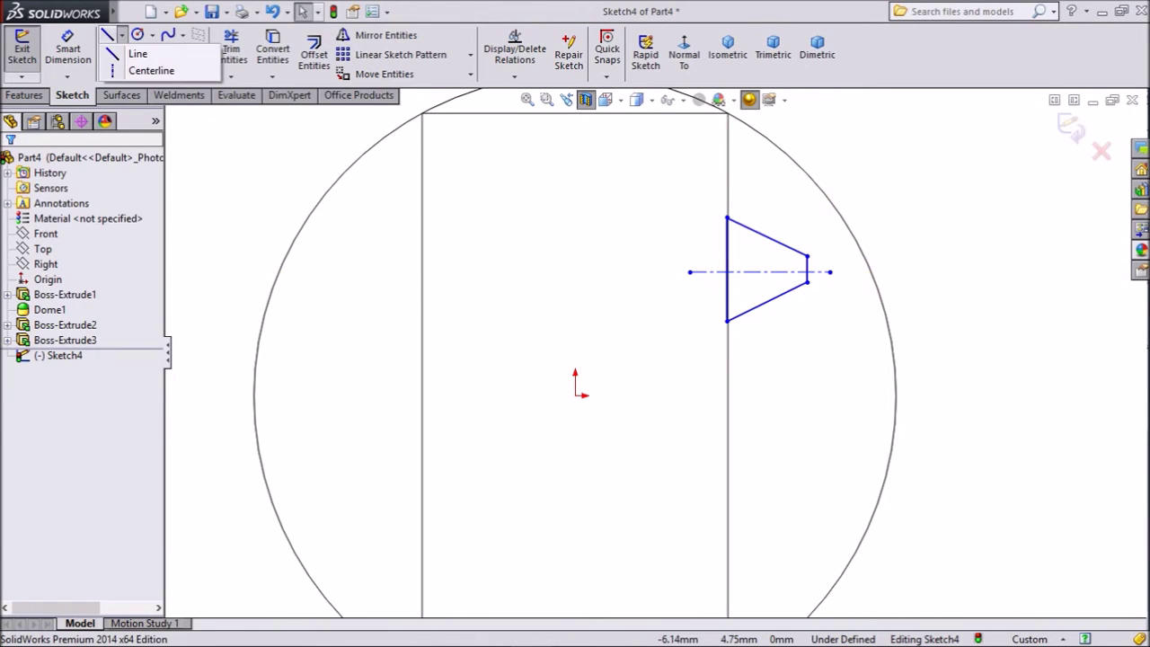
left_click(148, 71)
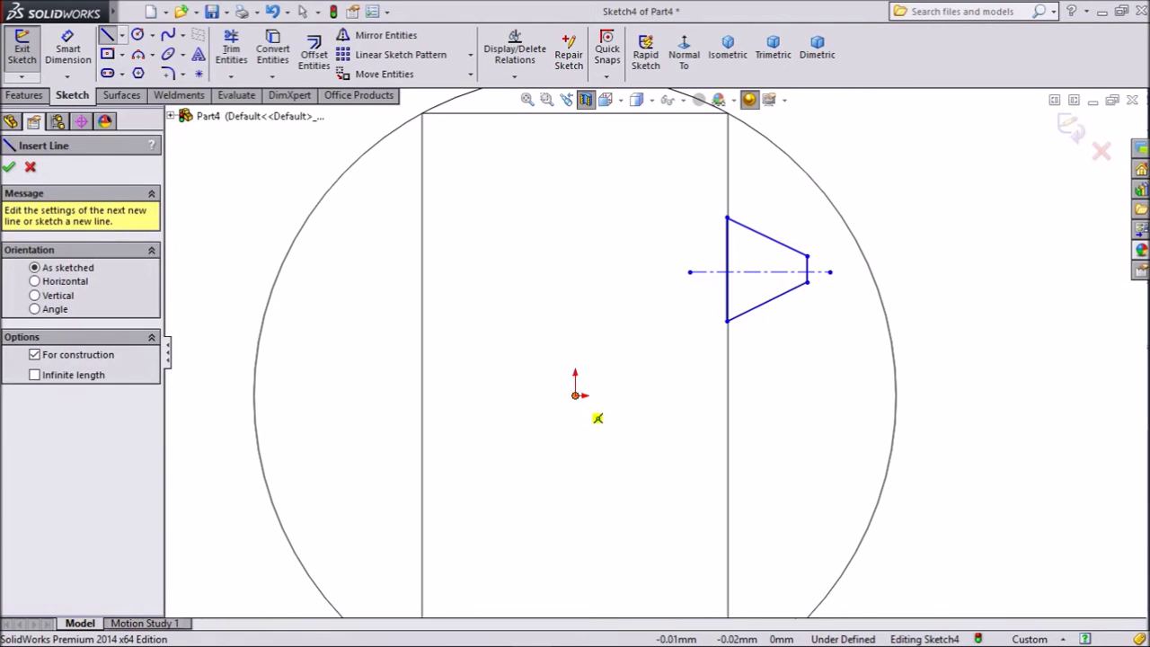
left_click(575, 395)
scroll(950, 389, "up", 1)
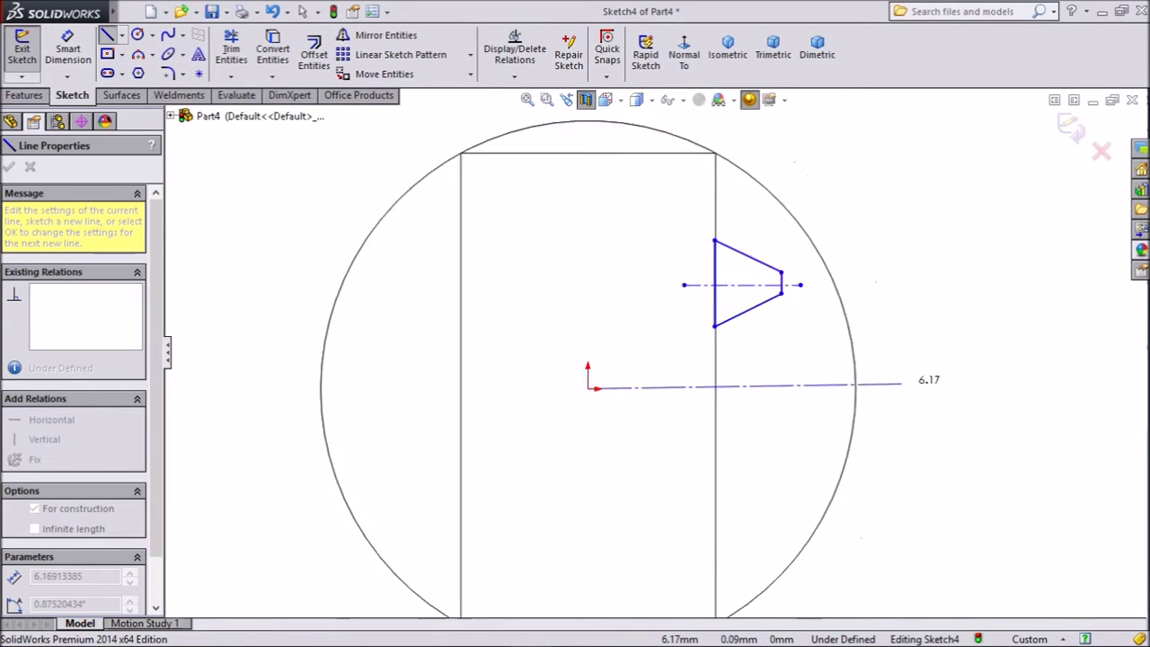
scroll(901, 383, "up", 2)
left_click(884, 377)
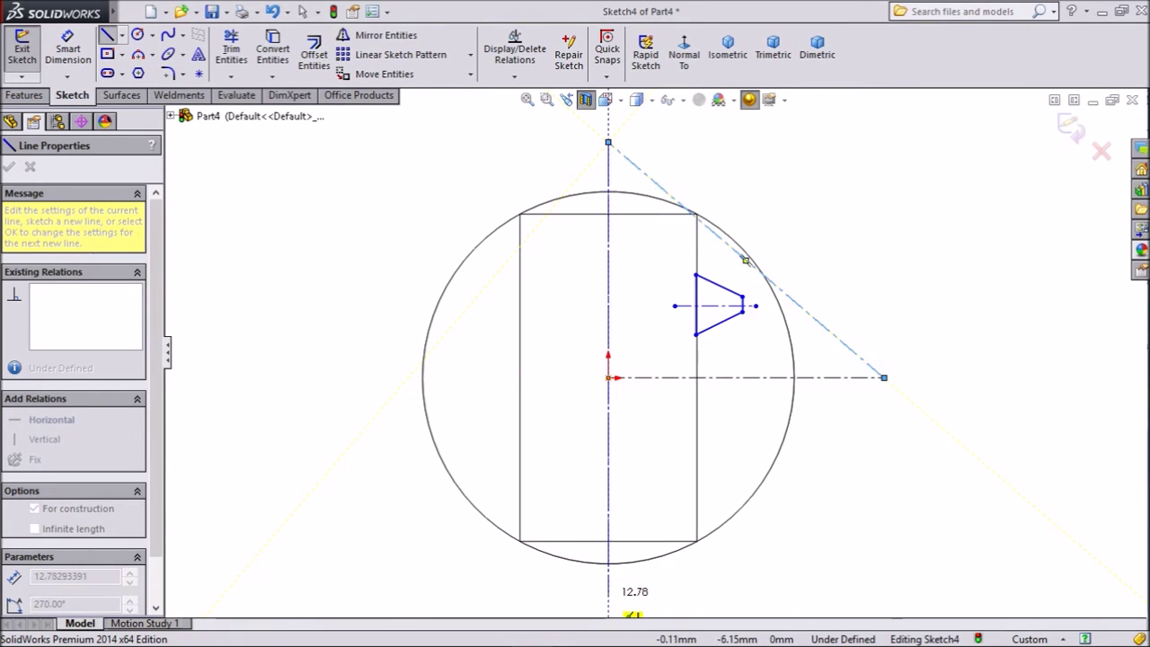
left_click(608, 595)
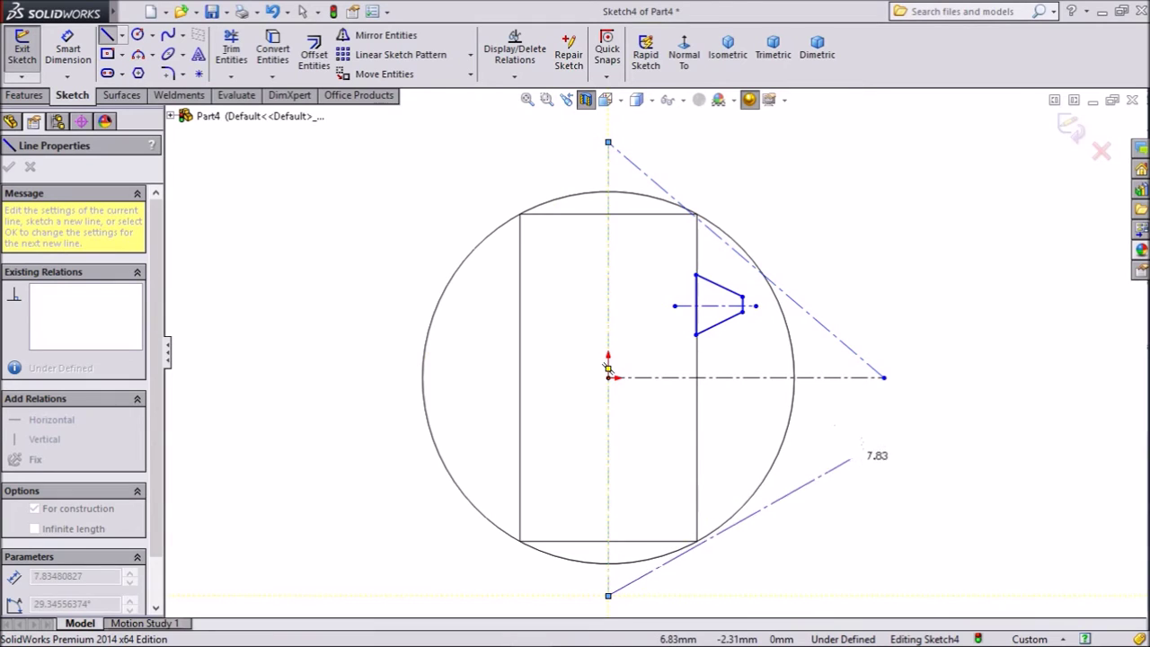
right_click(849, 458)
left_click(876, 143)
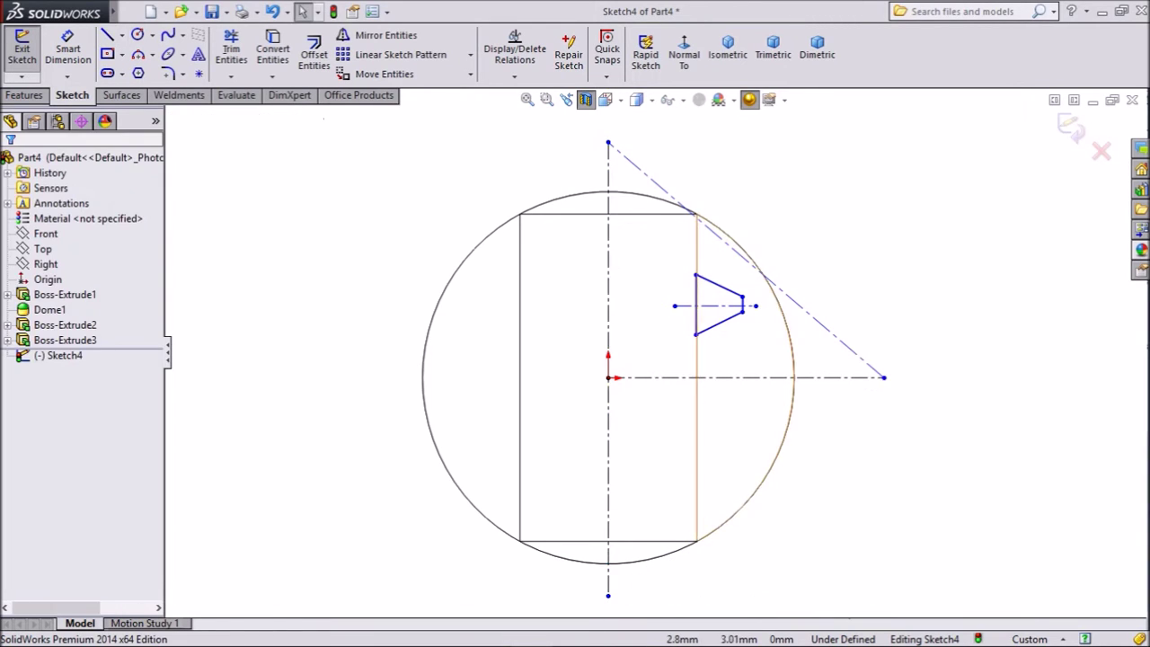
Step: Make the trapezoid's two slanted sides symmetric about the short horizontal centerline between them
scroll(710, 303, "down", 5)
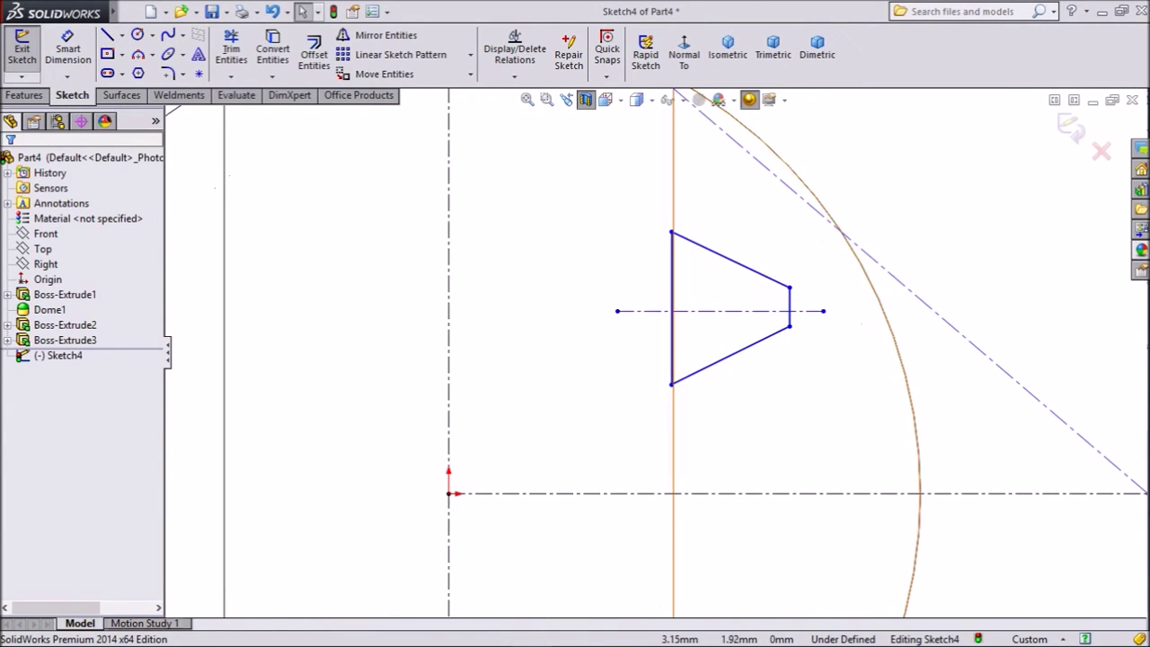
left_click(729, 259)
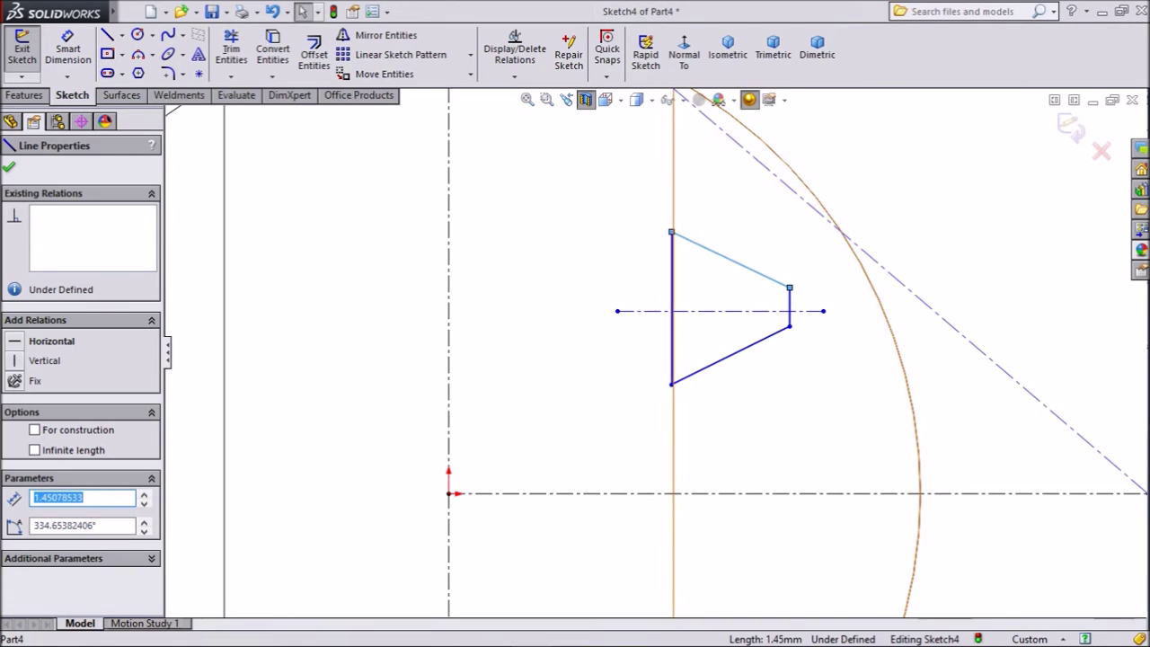
left_click(730, 354, "ctrl")
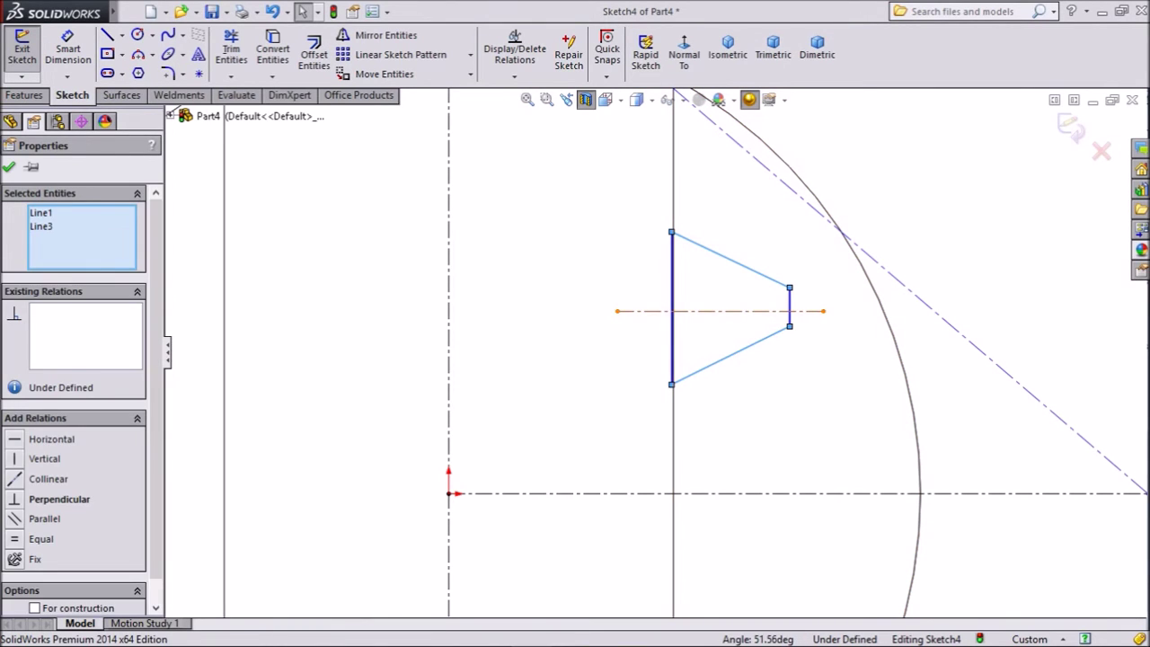
left_click(718, 311, "ctrl")
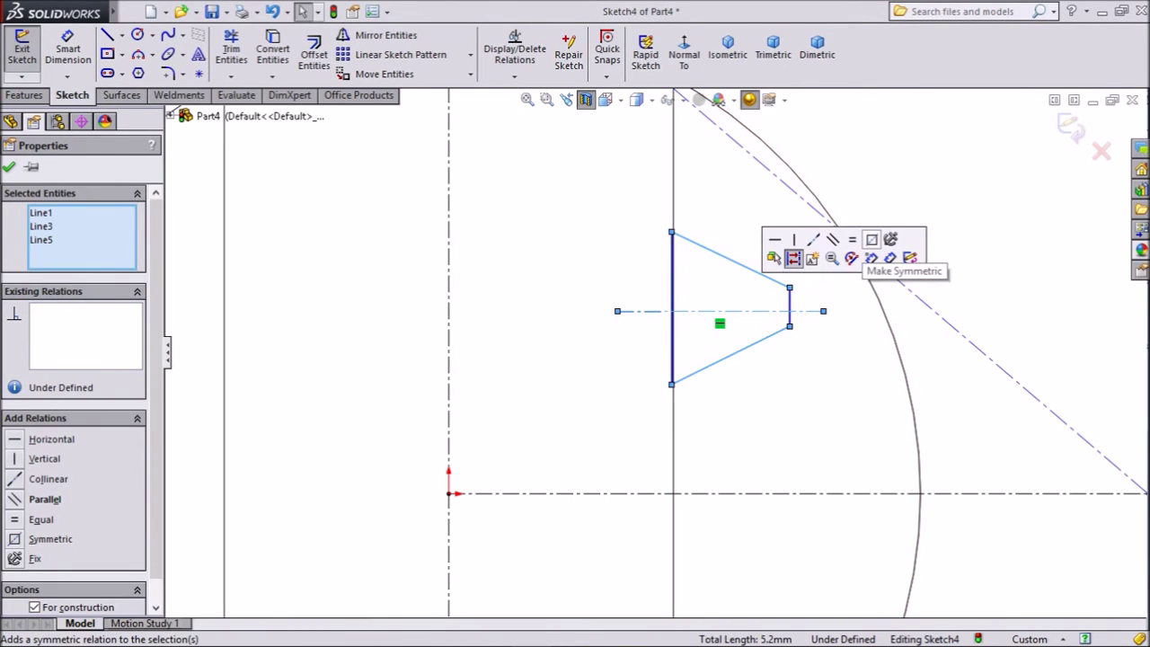
left_click(792, 257)
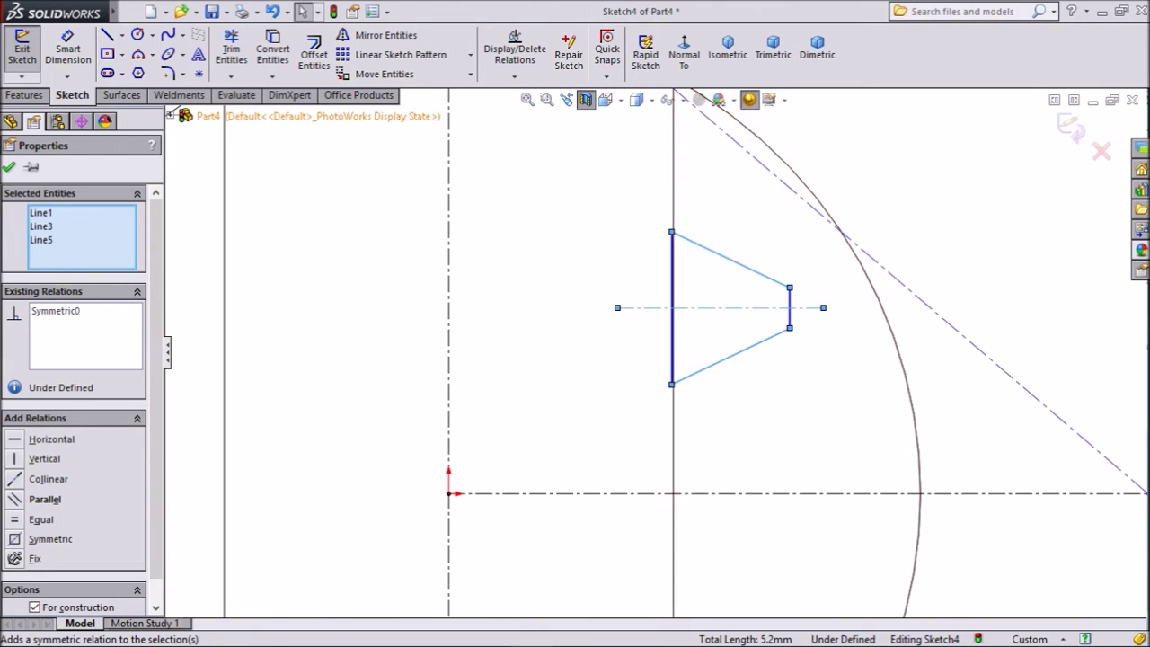
key("Escape")
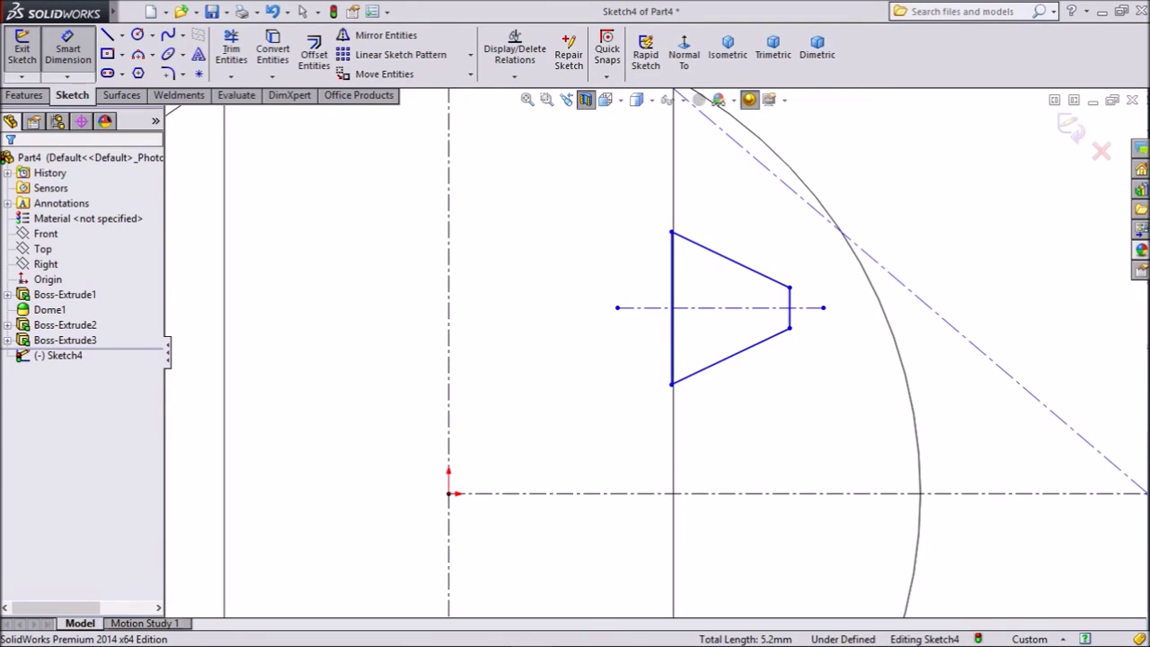
Step: Dimension the vertical distance from the origin to the lower corner of the trapezoid's base as 0.35 mm
scroll(584, 476, "up", 2)
scroll(569, 491, "down", 2)
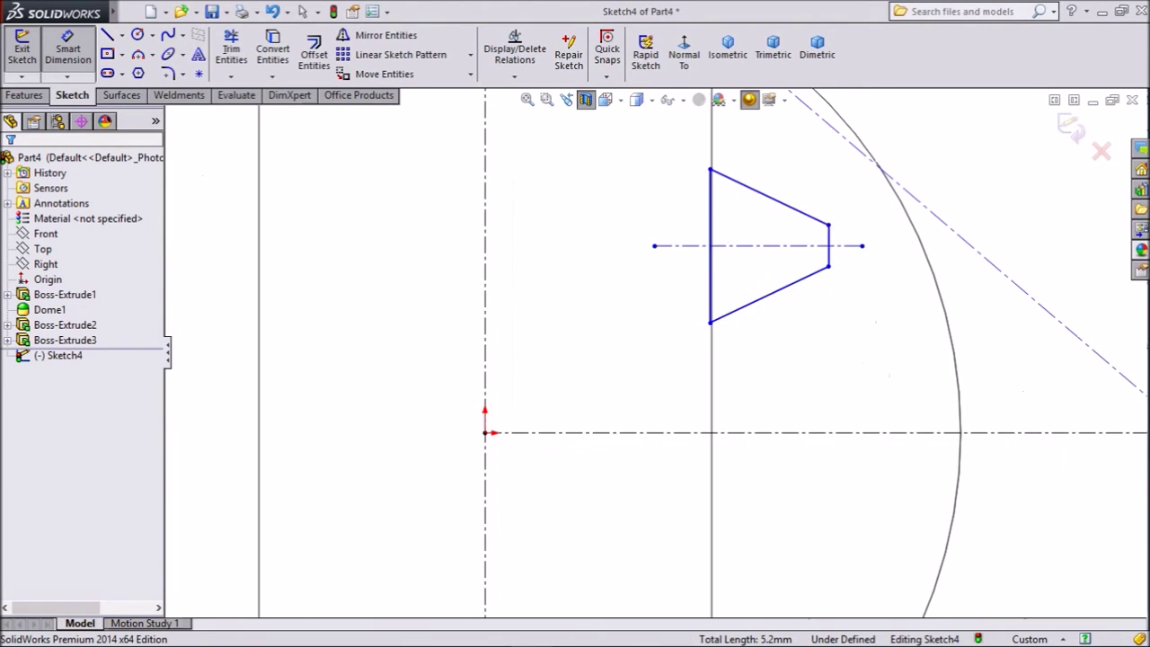
left_click(485, 432)
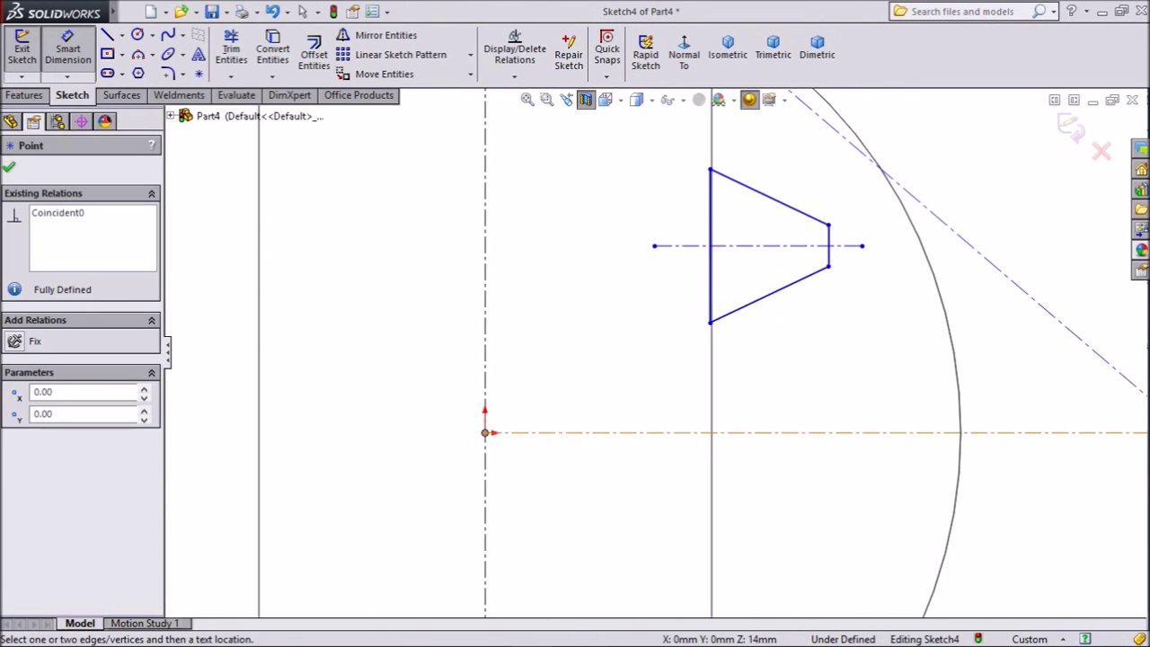
left_click(710, 322)
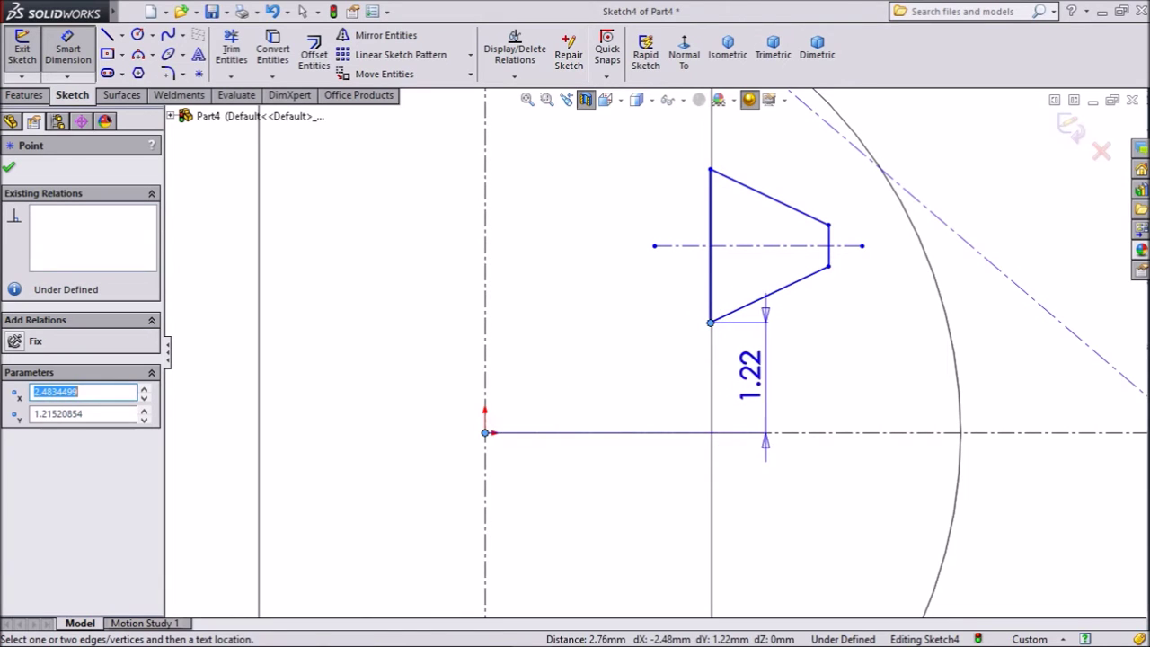
left_click(825, 378)
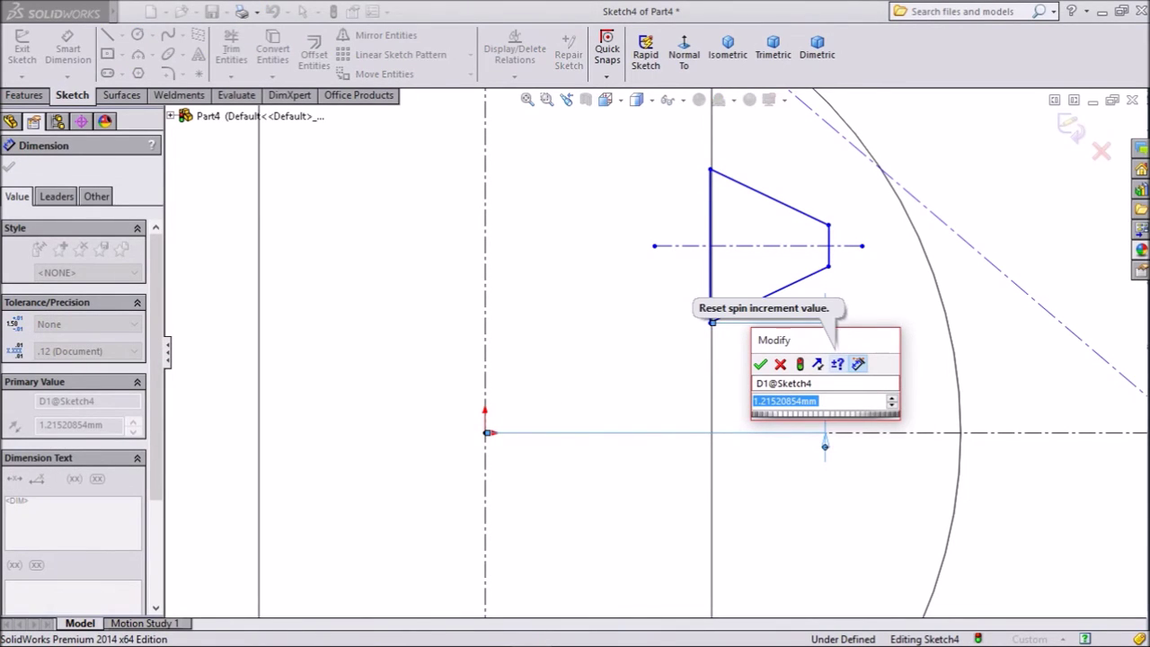
type("0.35")
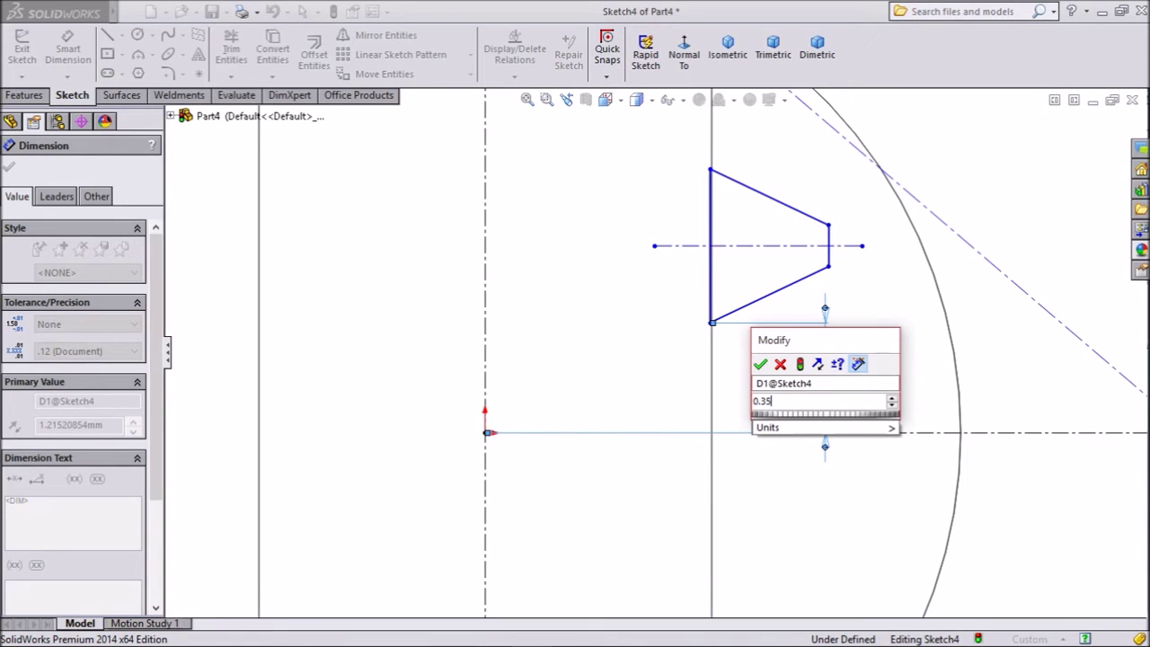
left_click(761, 364)
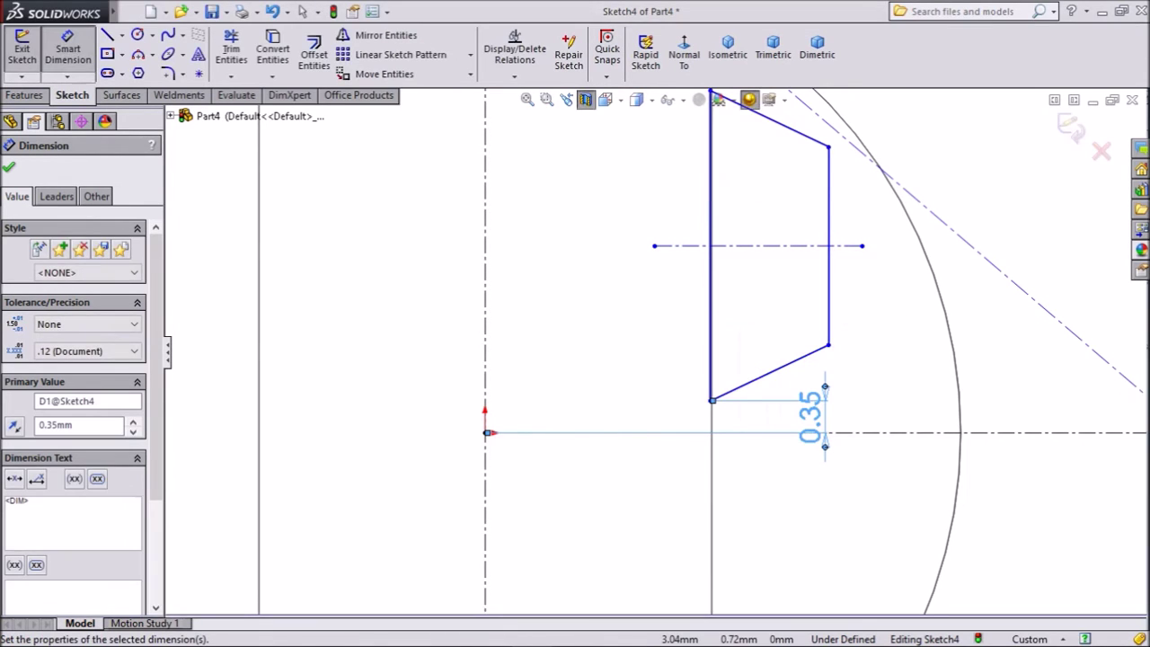
Step: Dimension the vertical distance from the origin to the lower corner of the trapezoid's short outer side as 1.1 mm
scroll(762, 375, "up", 1)
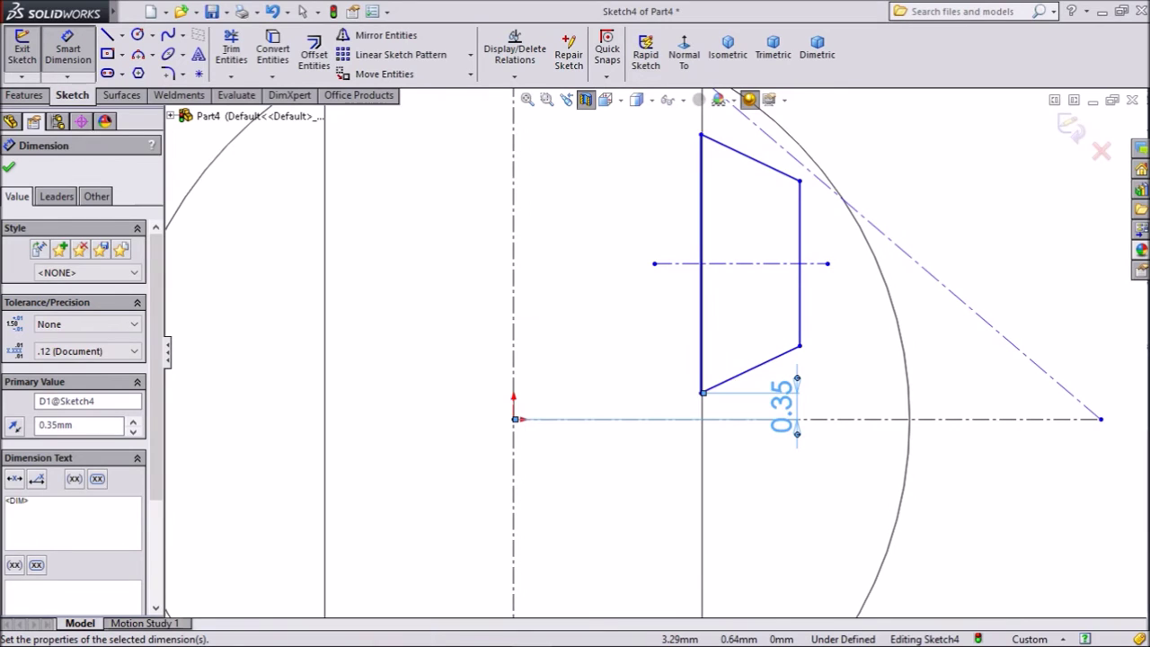
left_click(1100, 419)
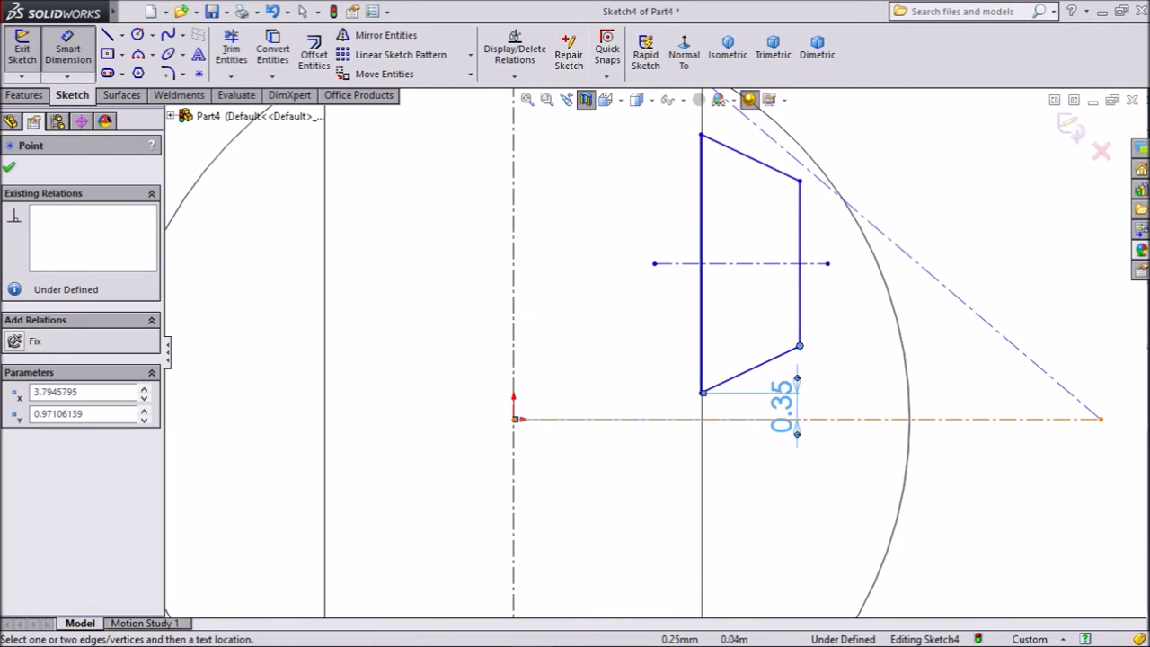
left_click(514, 419)
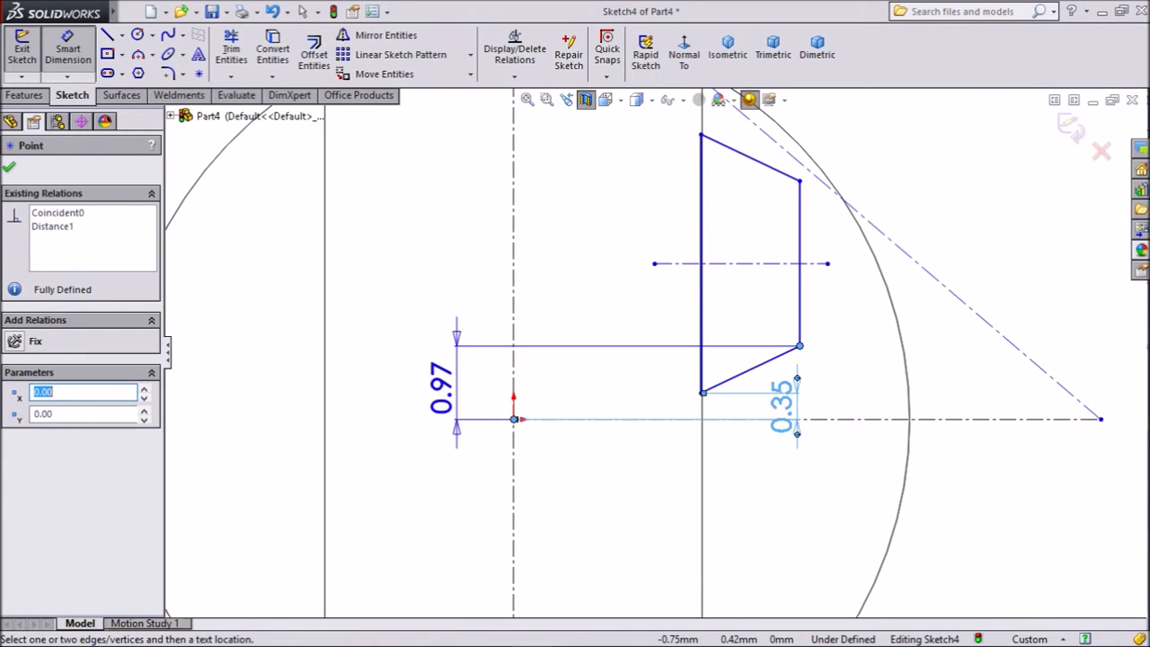
left_click(442, 385)
type("101")
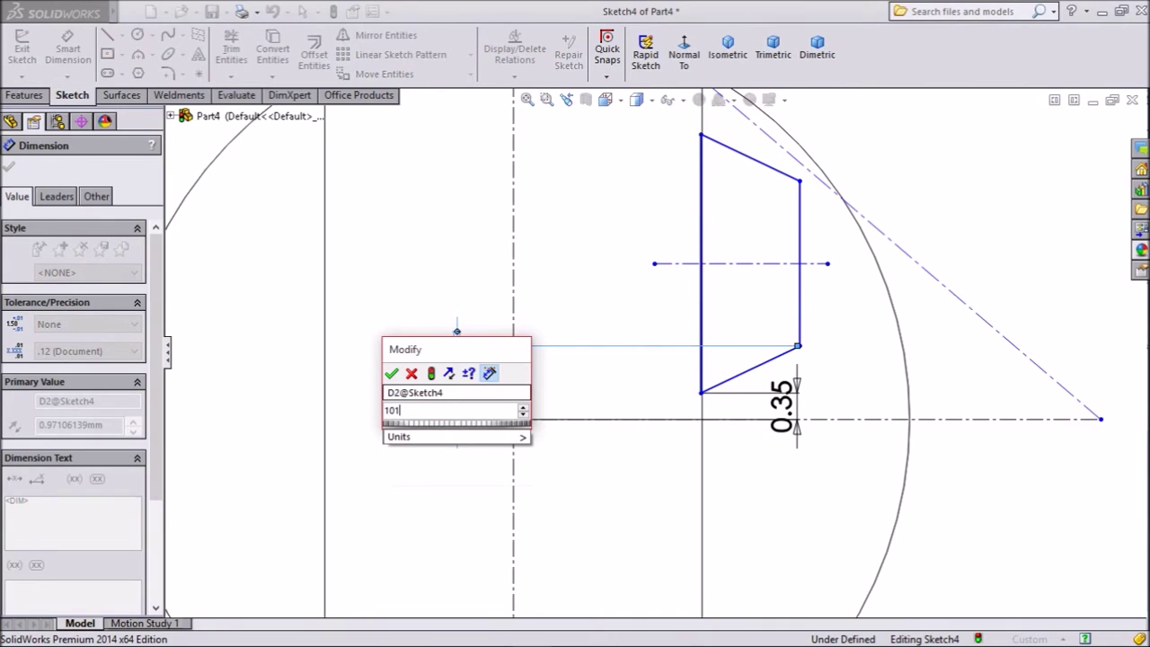
key("BackSpace")
key("BackSpace")
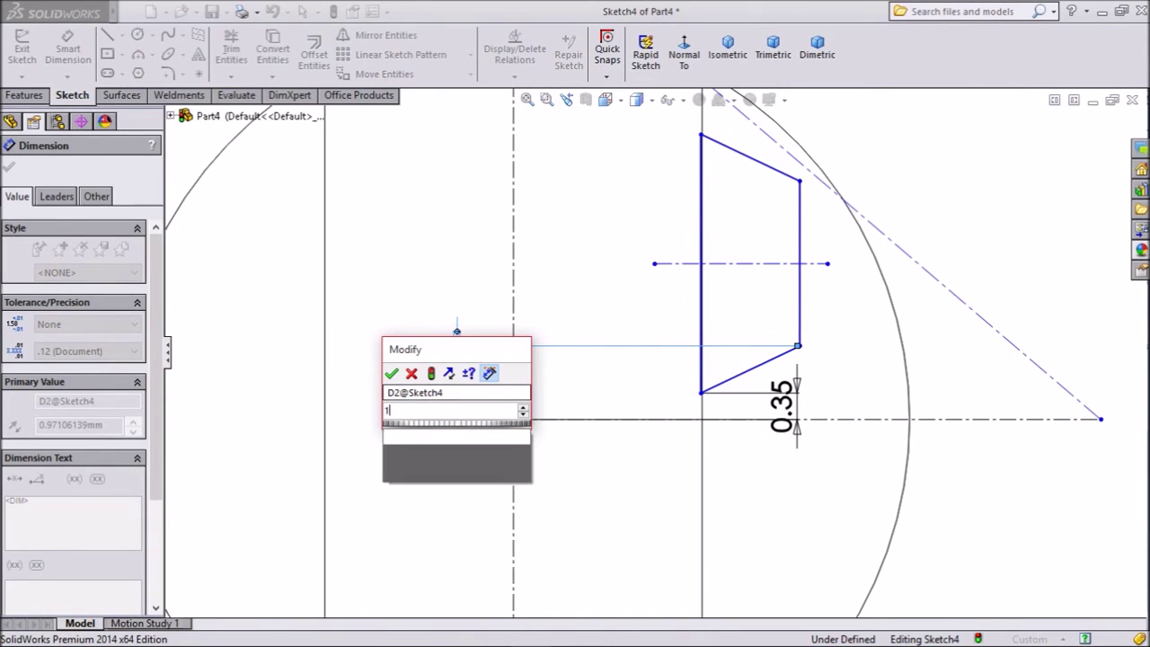
type(".1")
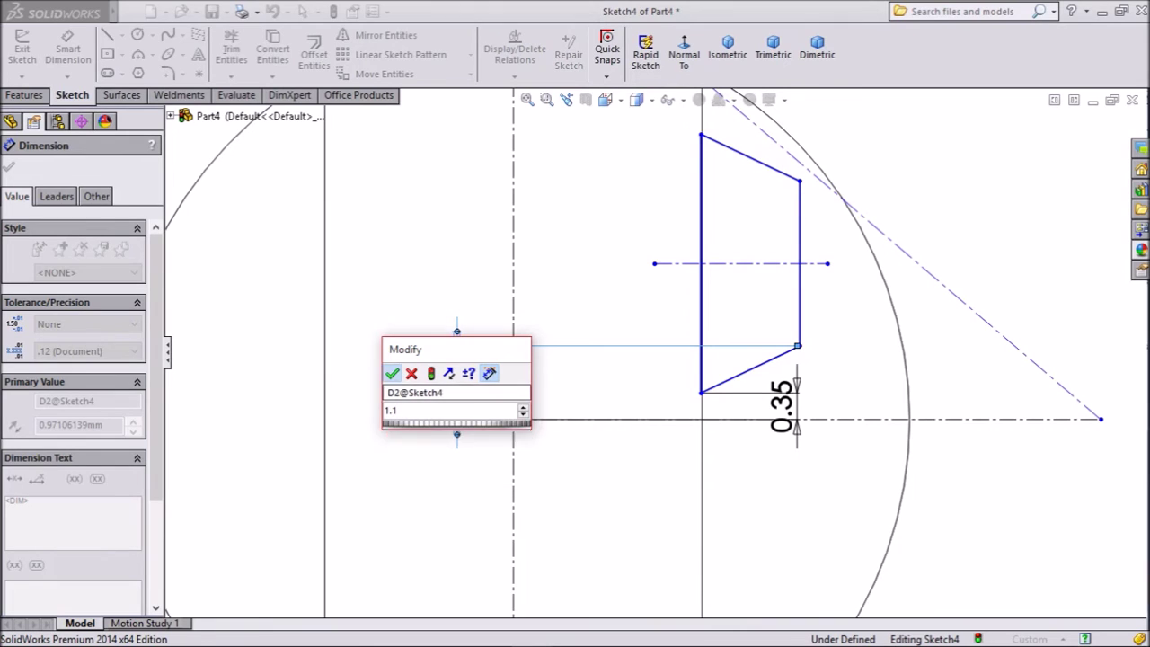
key("Return")
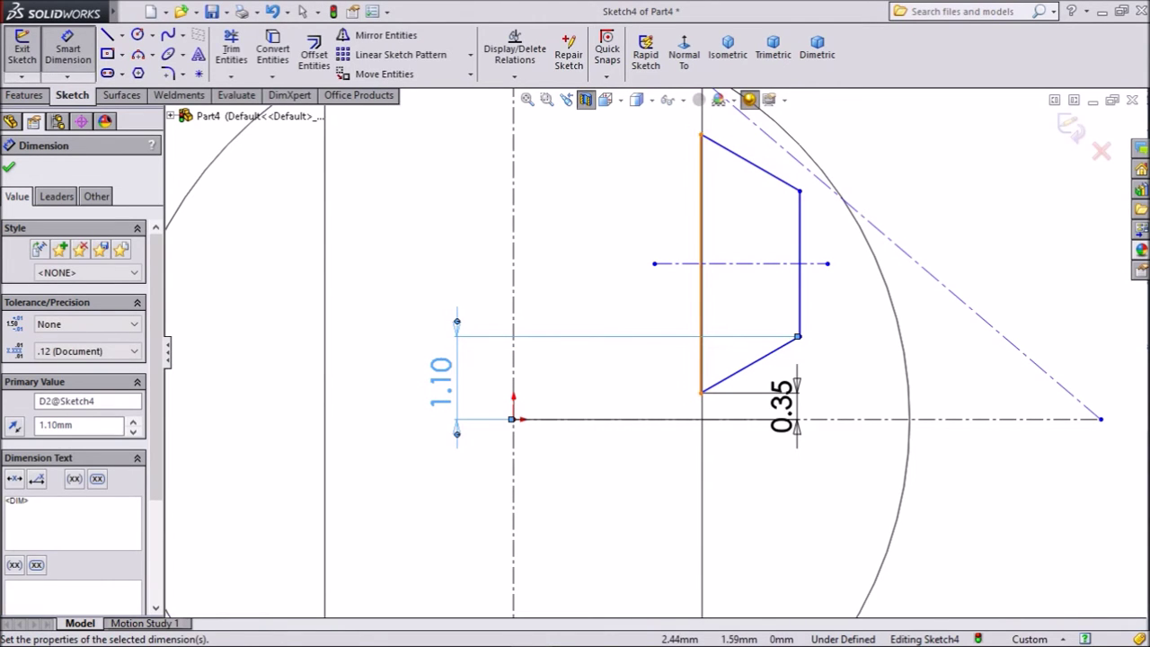
Step: Dimension the length of the trapezoid's long vertical base as 1.8 mm
left_click(702, 269)
left_click(593, 269)
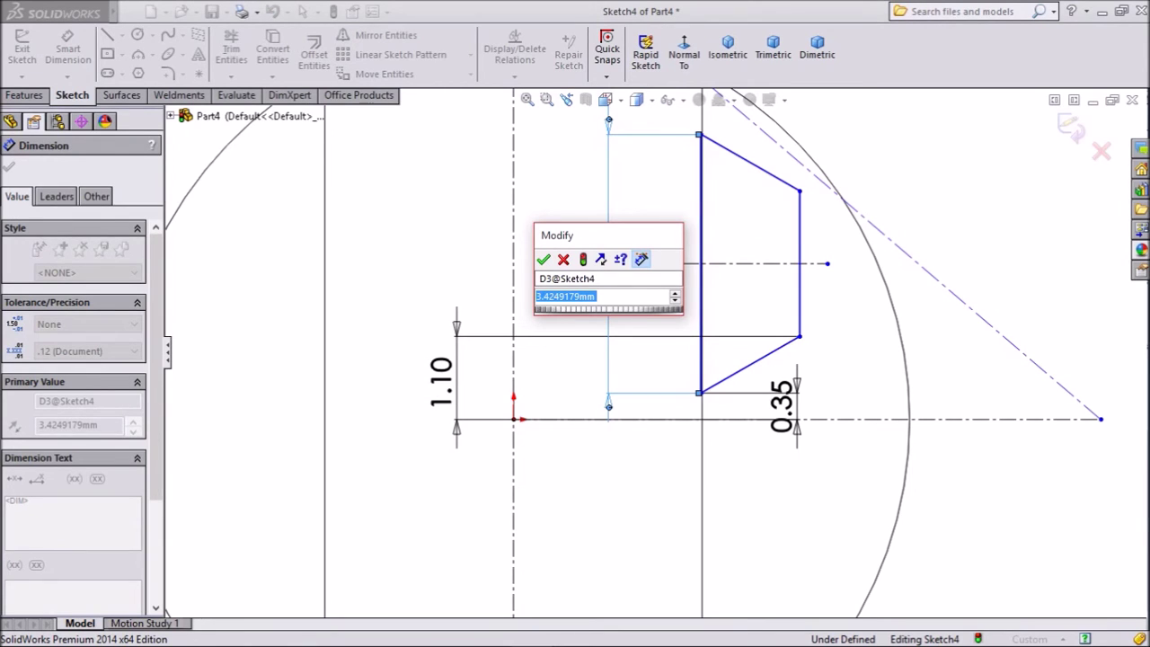
type("1.8")
left_click(543, 259)
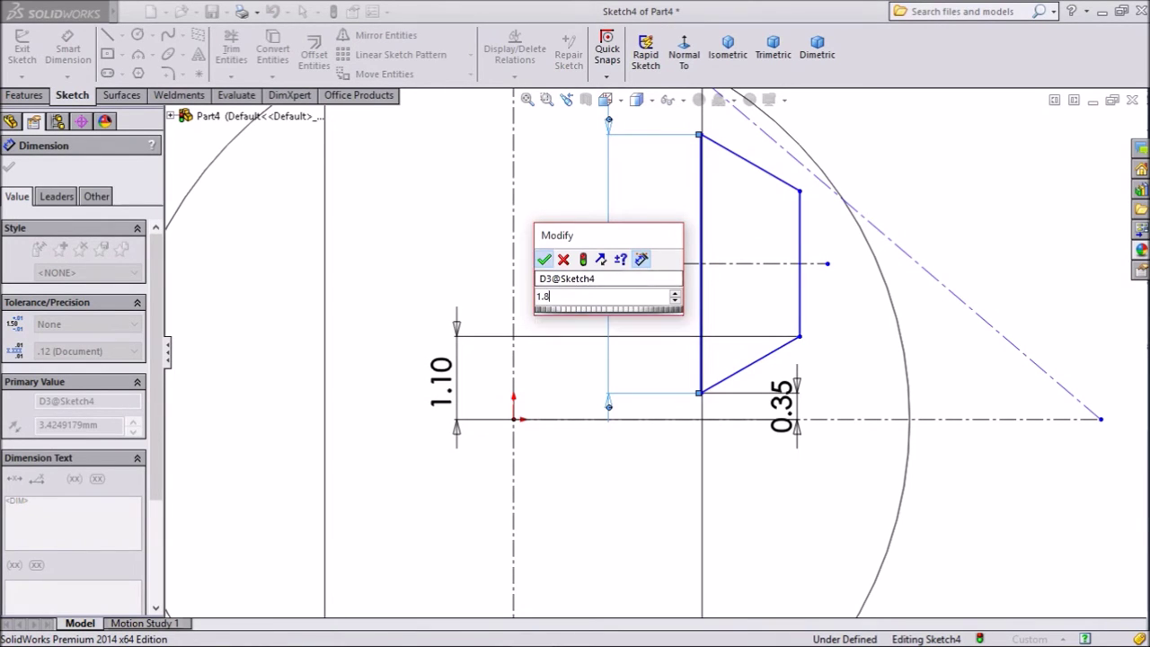
Step: Dimension the horizontal distance between the trapezoid's short outer side and its base as 1.8 mm
scroll(664, 283, "up", 1)
scroll(799, 323, "down", 3)
scroll(723, 338, "down", 1)
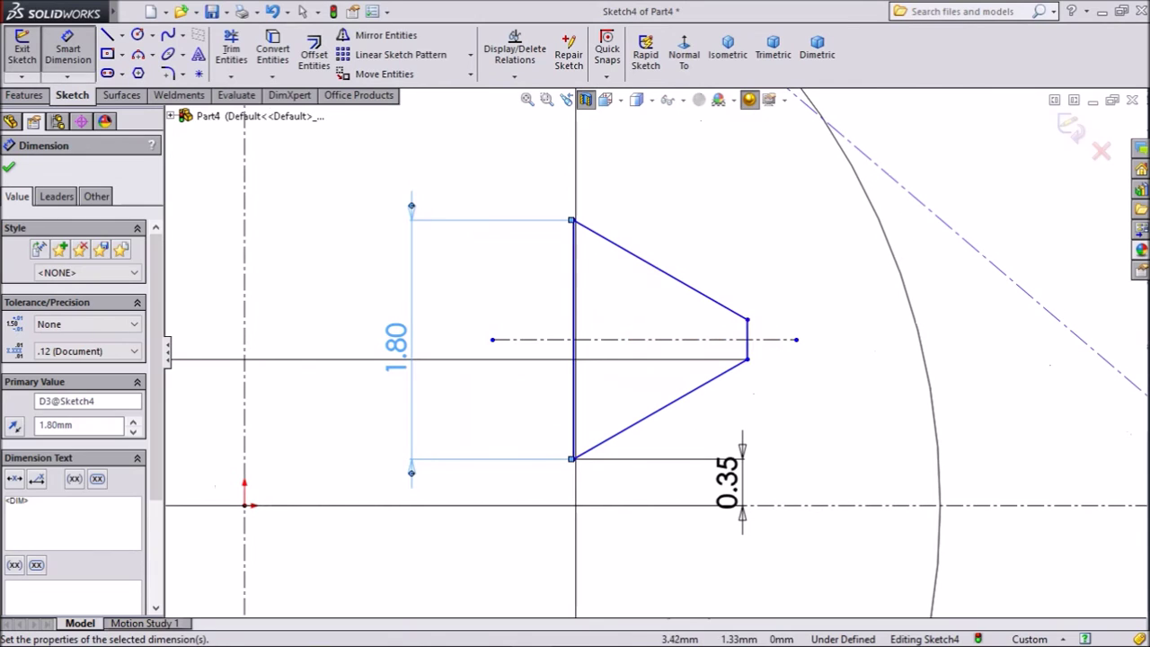
left_click(746, 342)
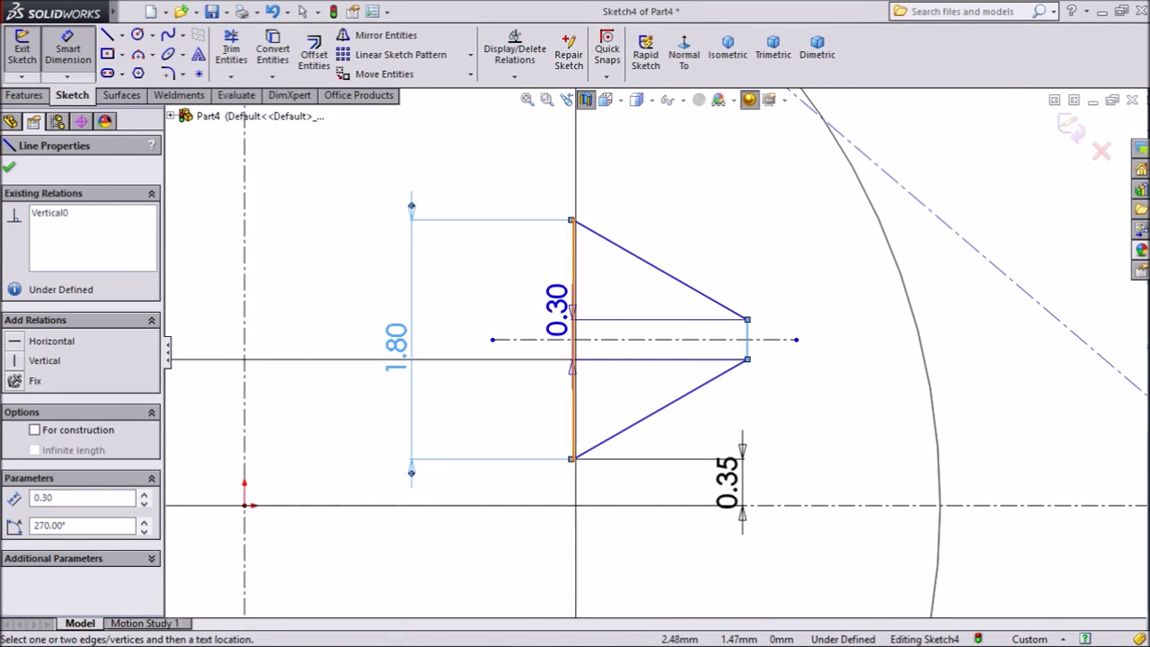
left_click(572, 324)
left_click(663, 155)
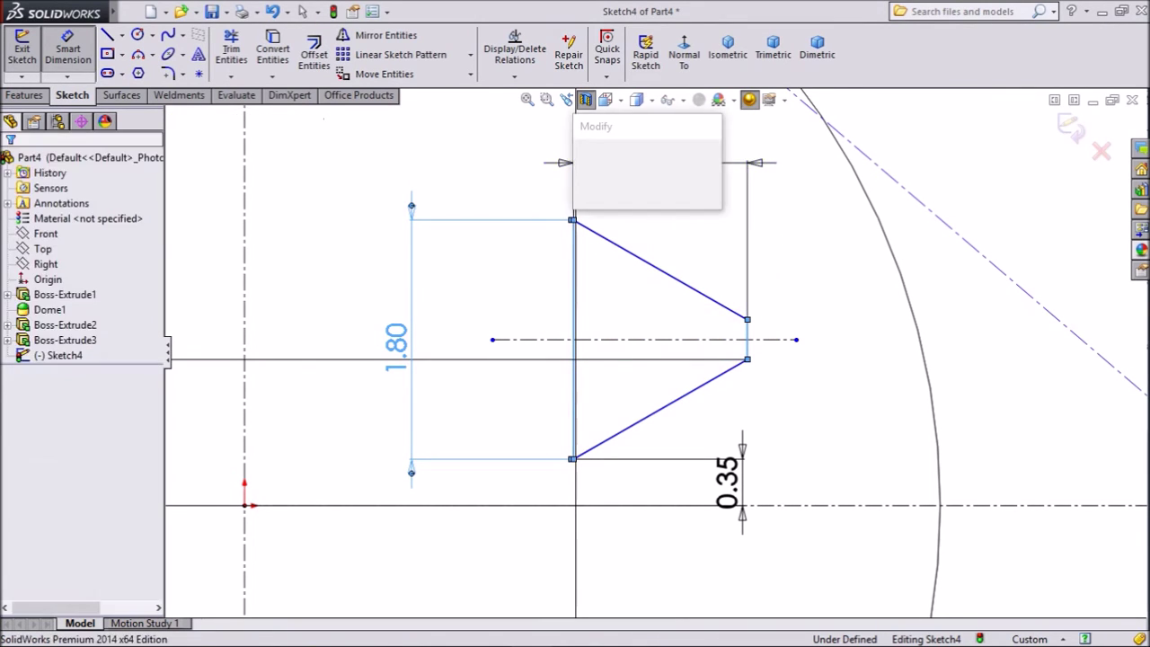
type("1.8")
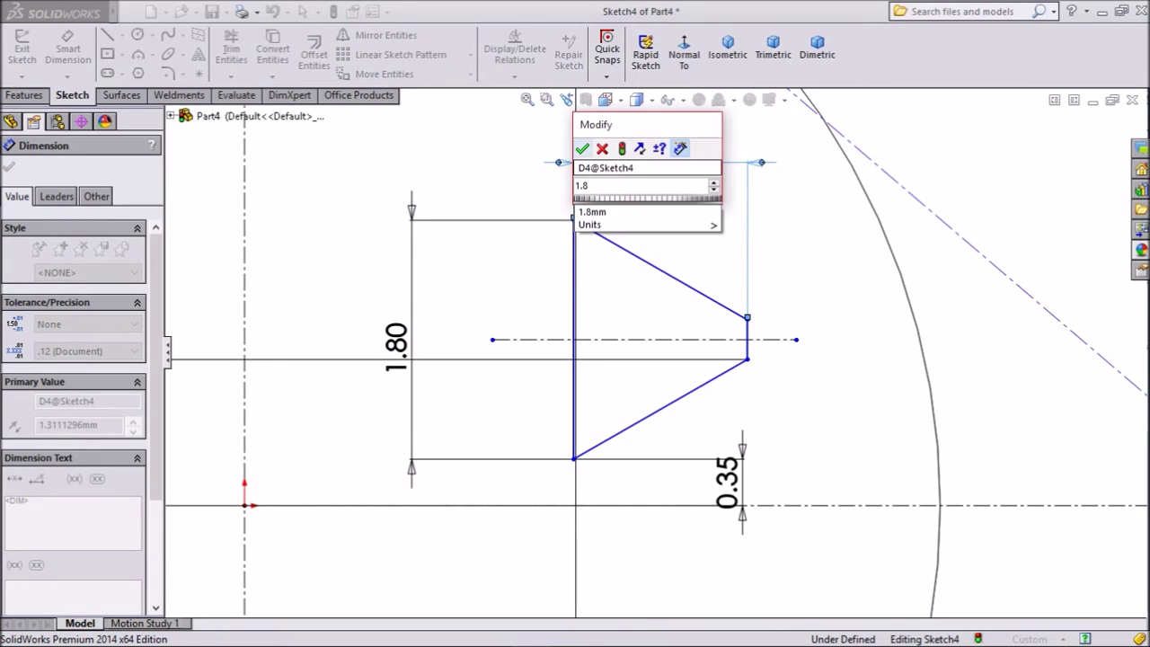
key("Return")
Step: Dimension the horizontal distance from the origin to the trapezoid's long vertical base as 2.5 mm
scroll(652, 183, "up", 1)
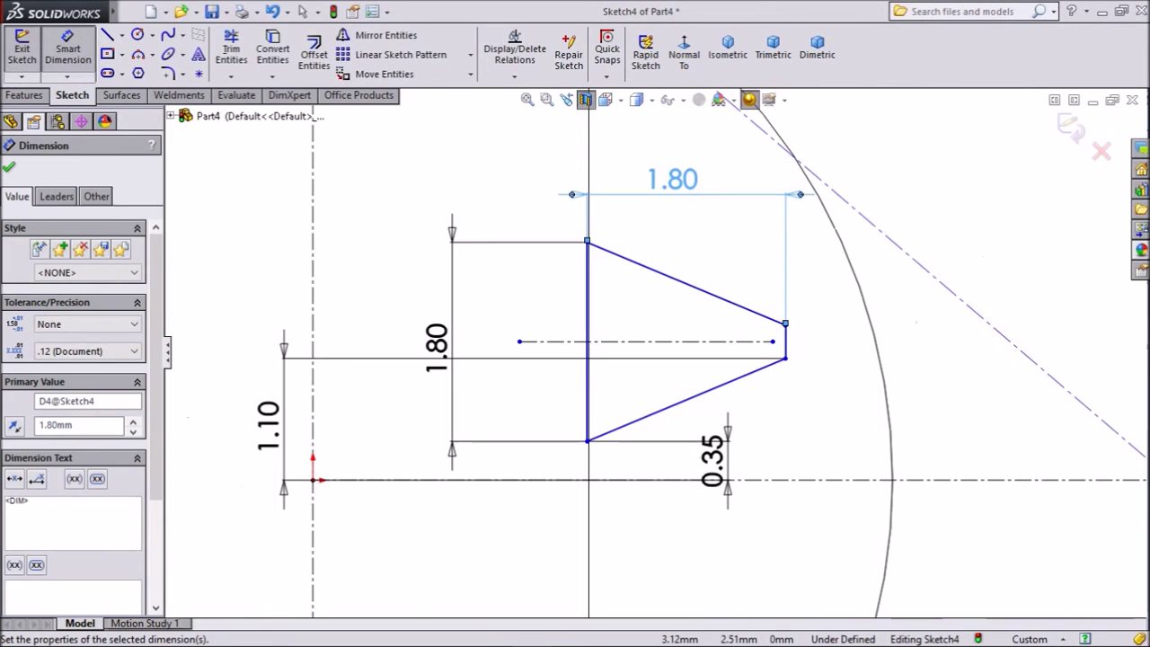
scroll(660, 203, "up", 2)
scroll(438, 514, "up", 2)
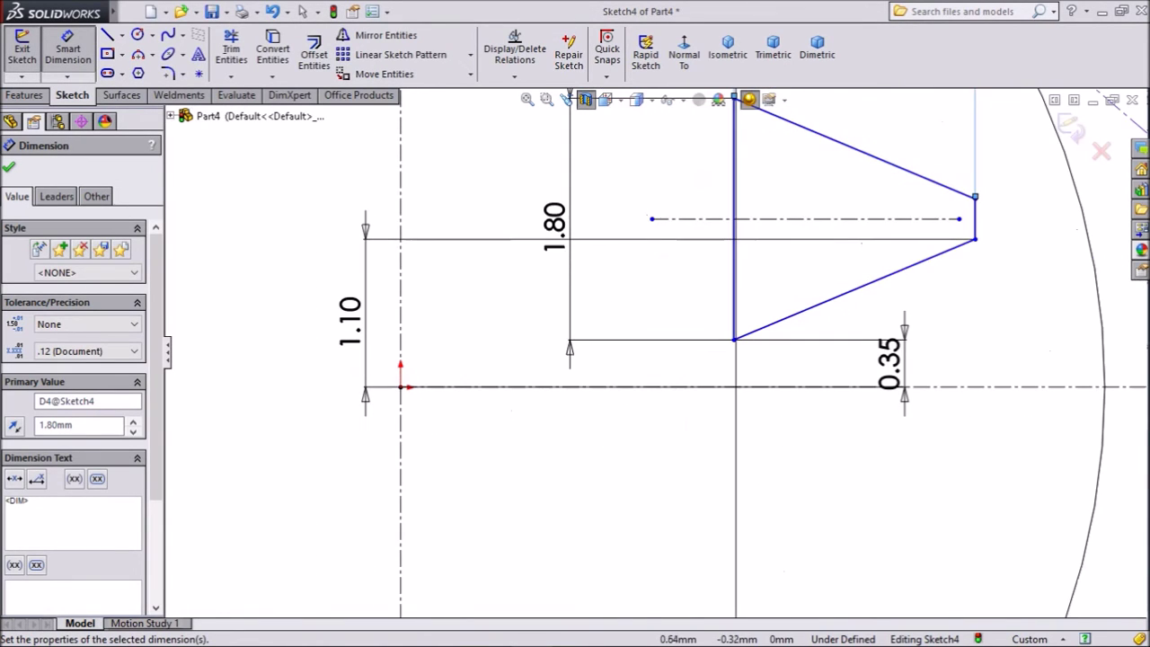
left_click(401, 387)
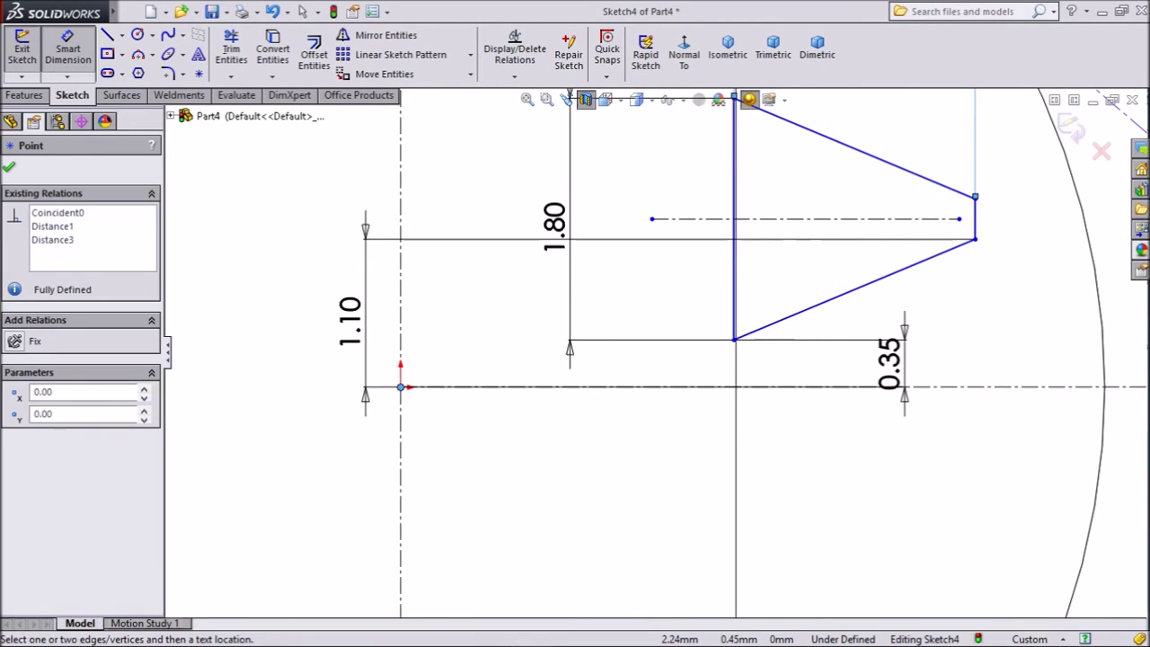
left_click(735, 296)
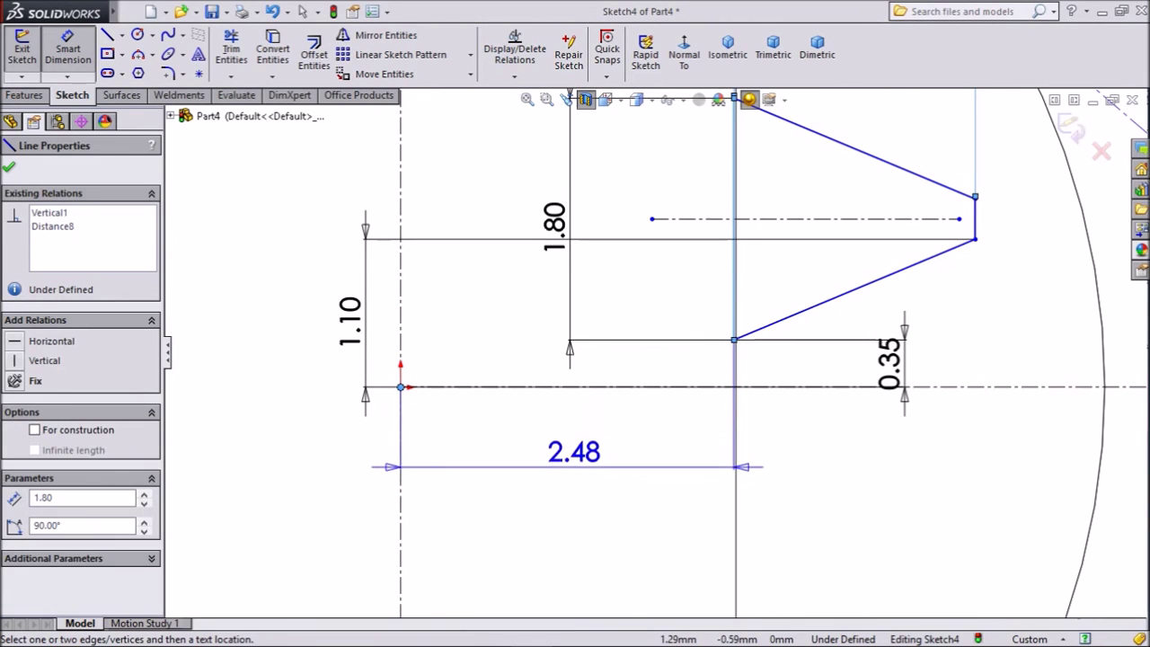
left_click(593, 463)
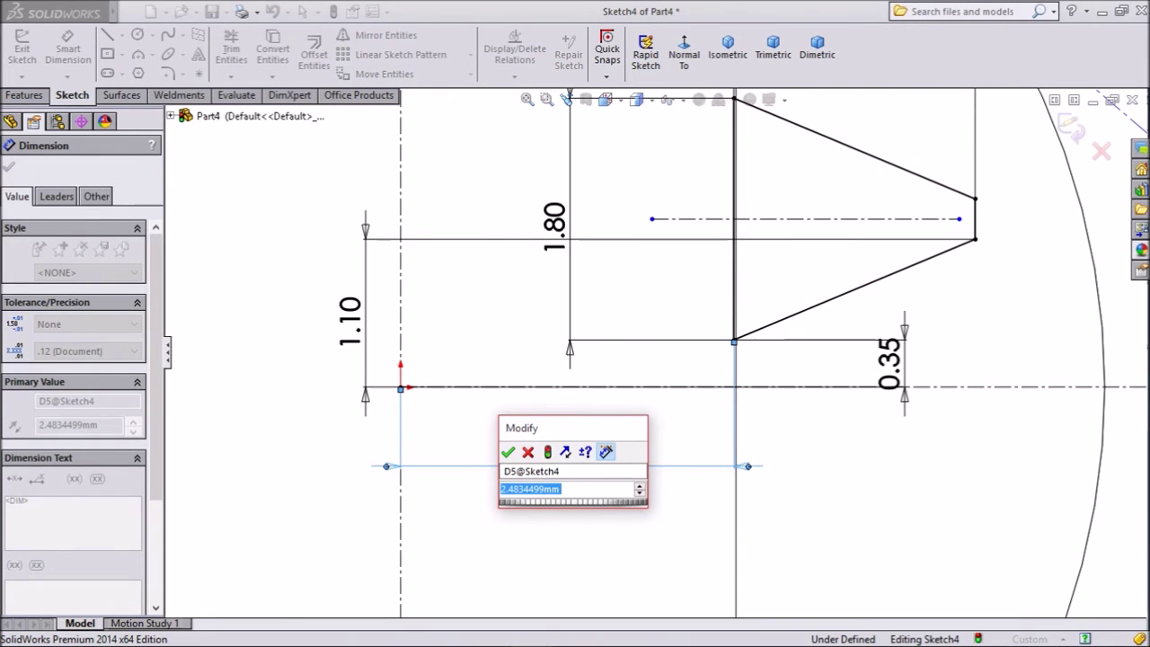
type("2.5")
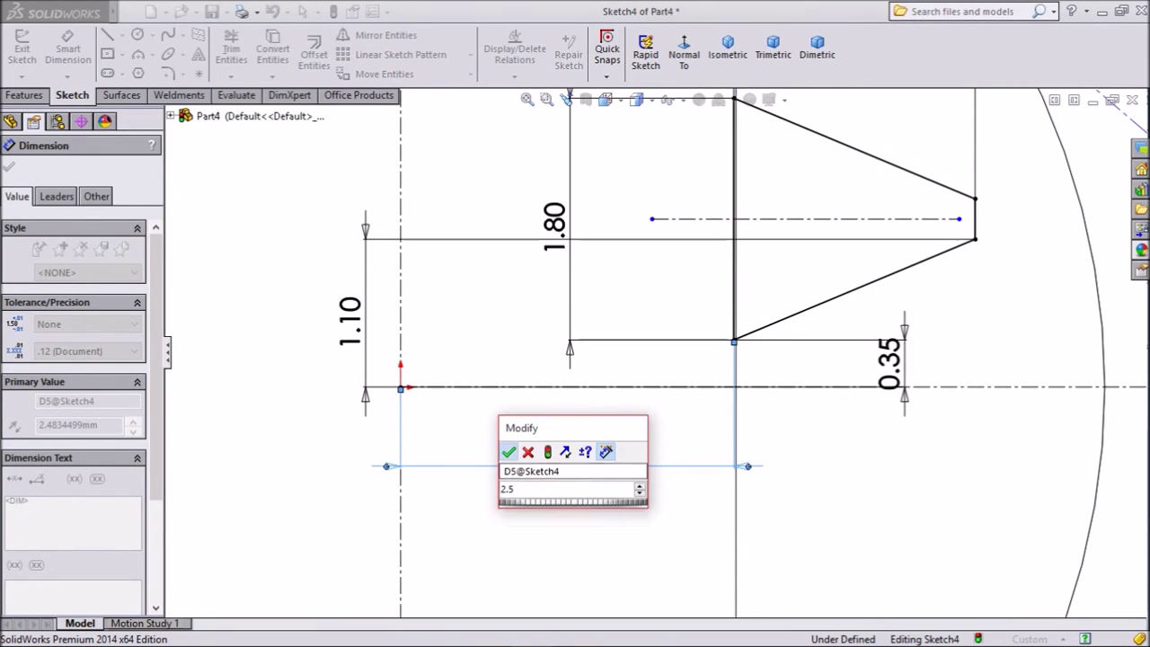
key("Return")
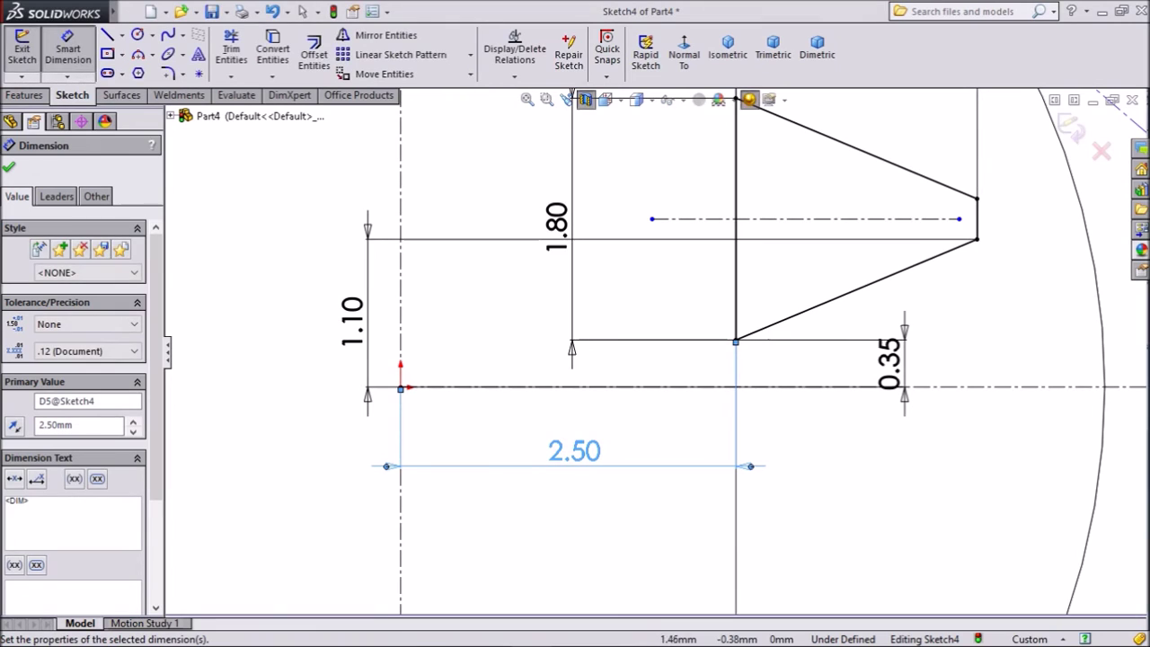
scroll(652, 351, "up", 2)
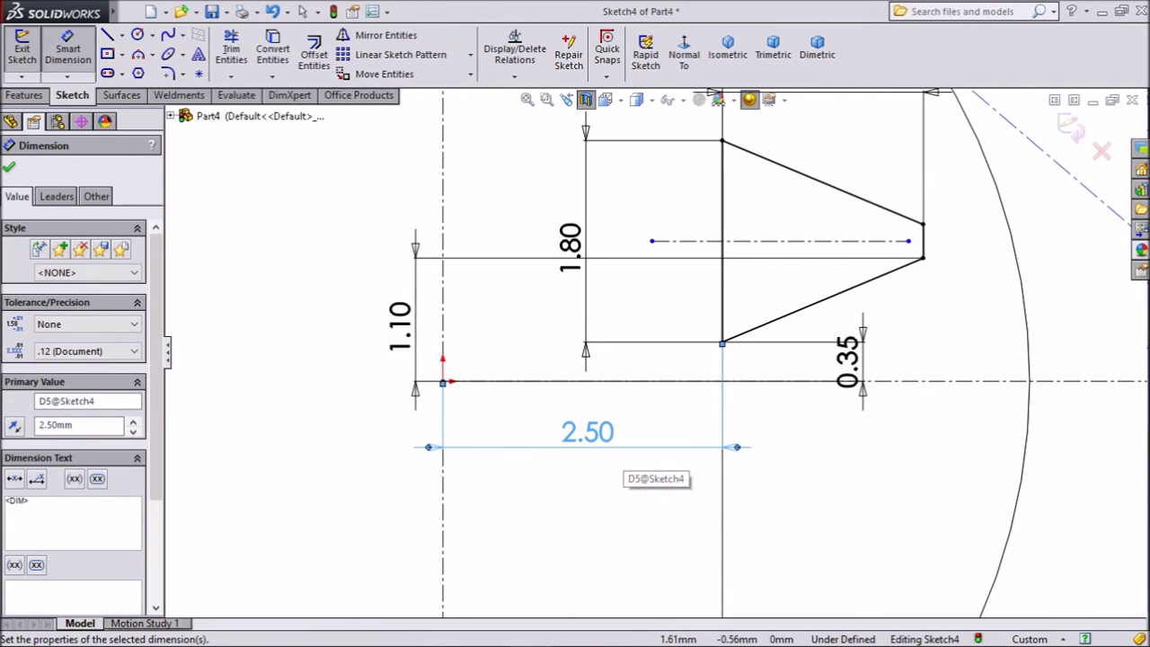
scroll(656, 355, "up", 1)
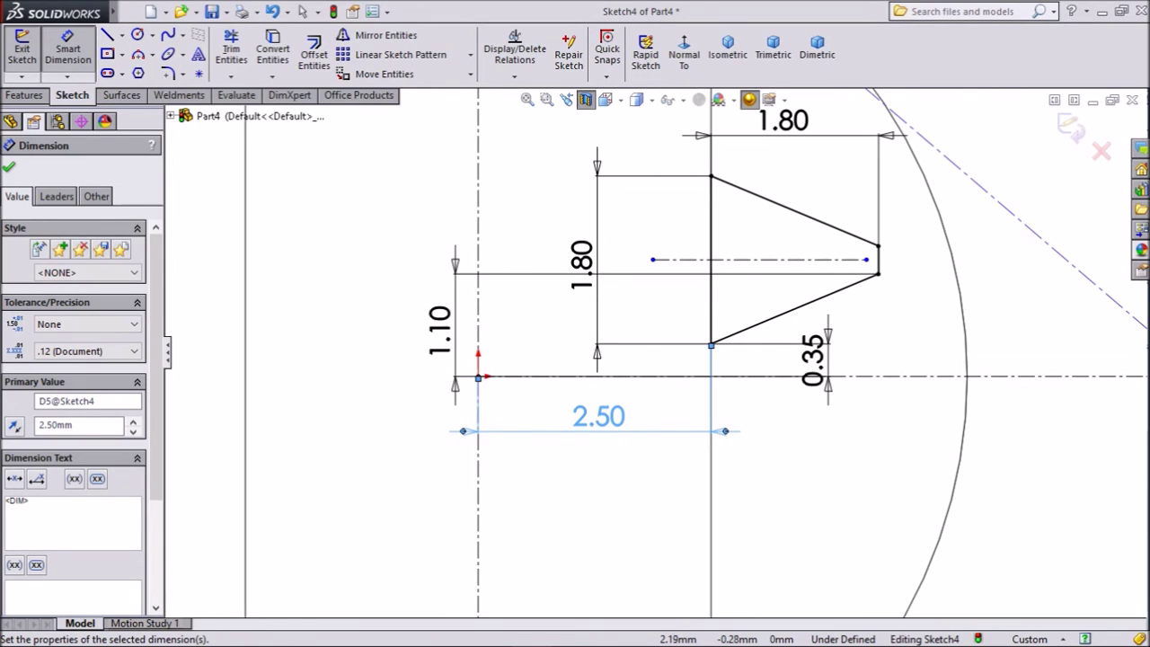
scroll(651, 354, "up", 2)
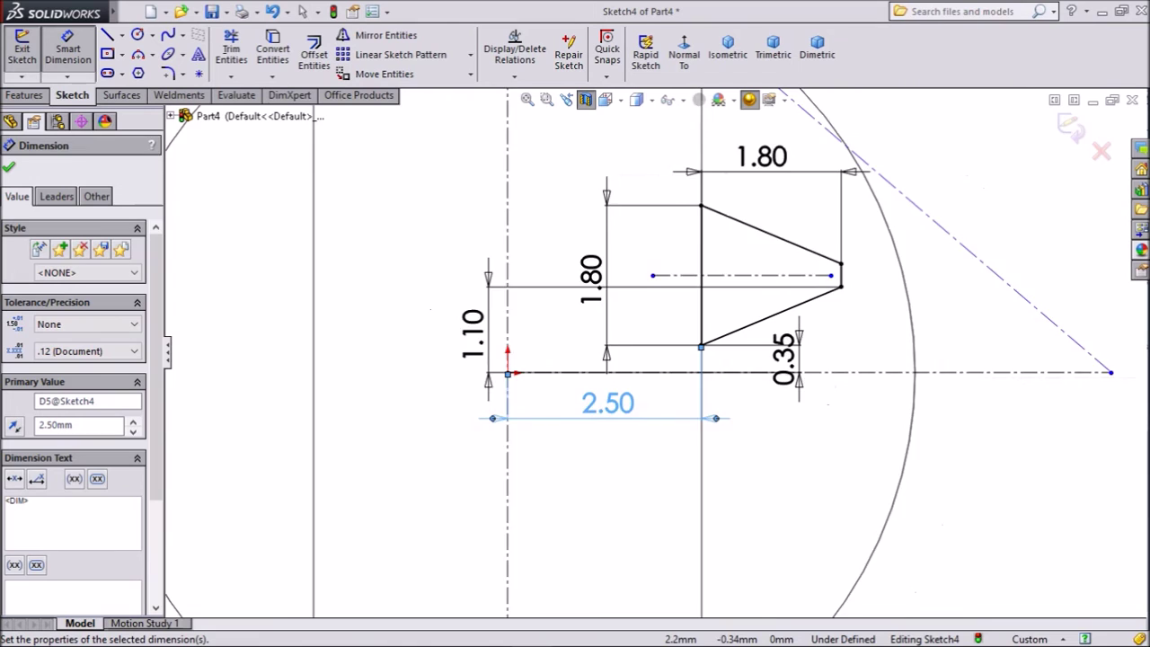
scroll(654, 357, "up", 1)
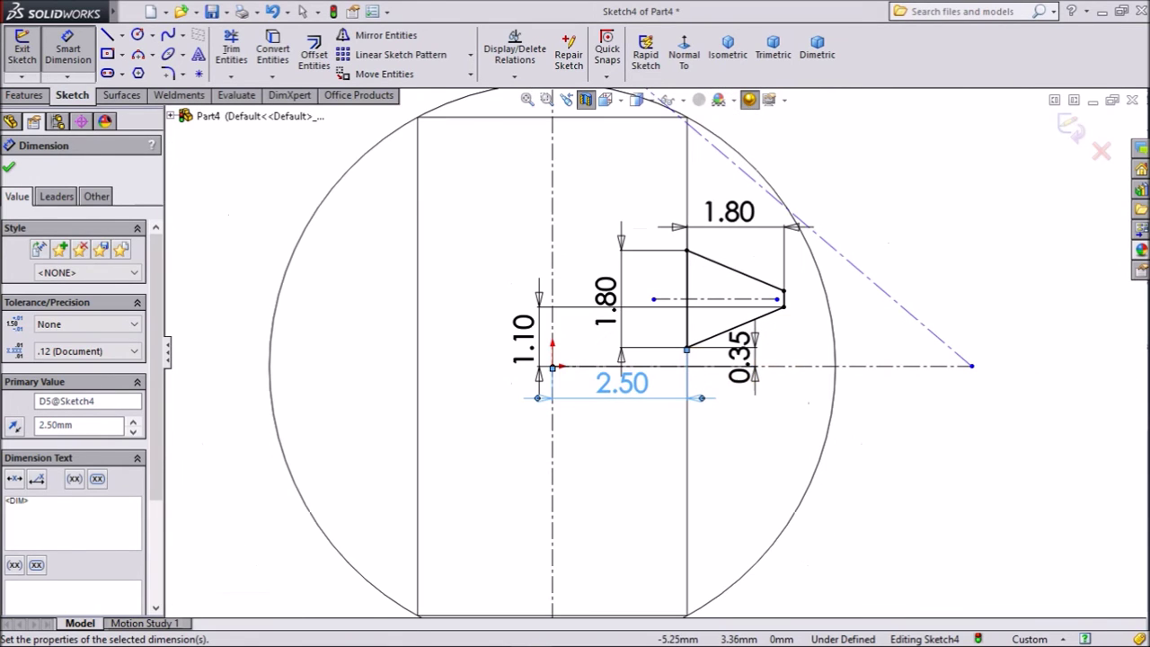
key("Escape")
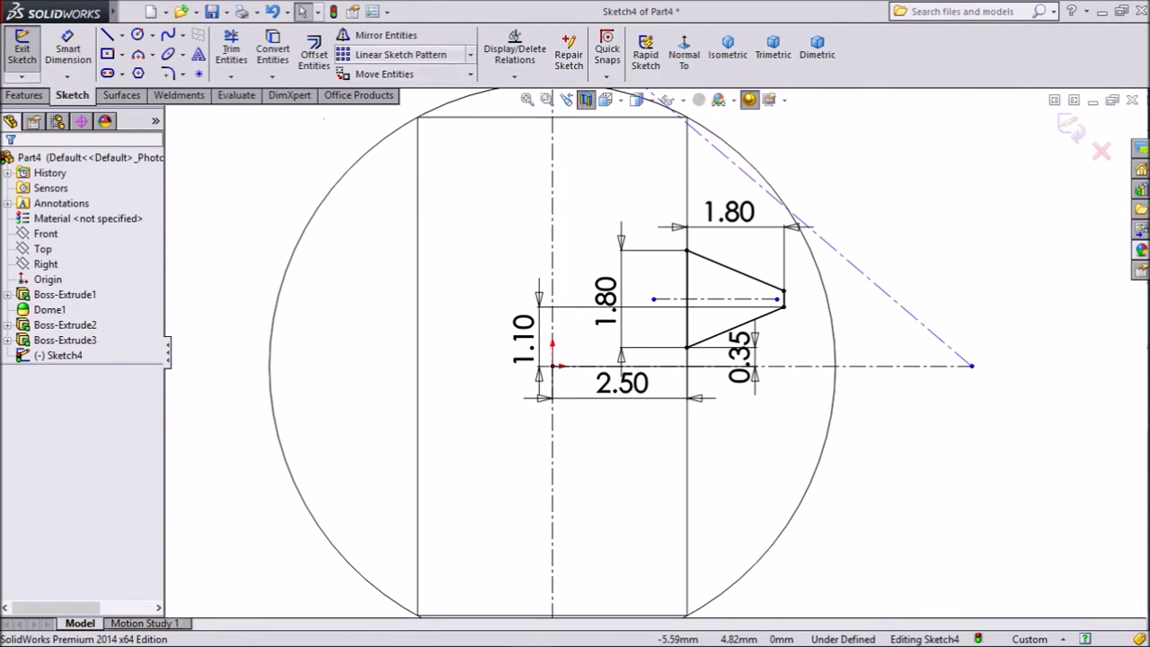
Step: Mirror the trapezoid's four lines about the horizontal centerline through the origin, keeping the original
left_click(382, 36)
scroll(777, 312, "down", 4)
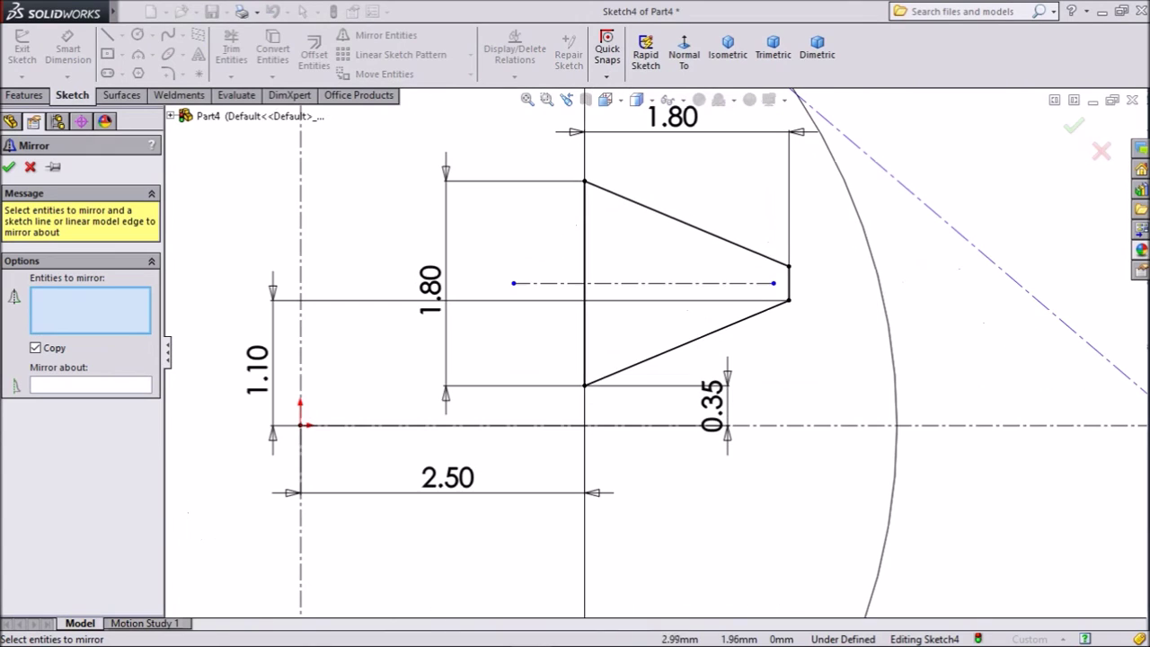
left_click(773, 259)
left_click(585, 328)
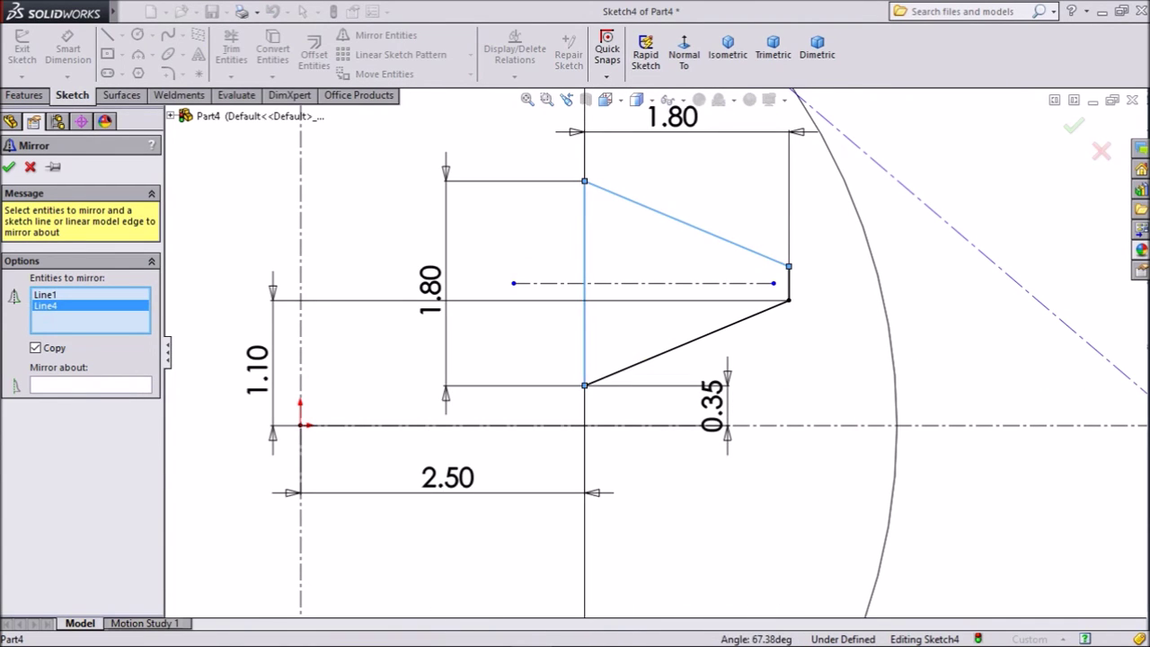
left_click(645, 360)
left_click(788, 283)
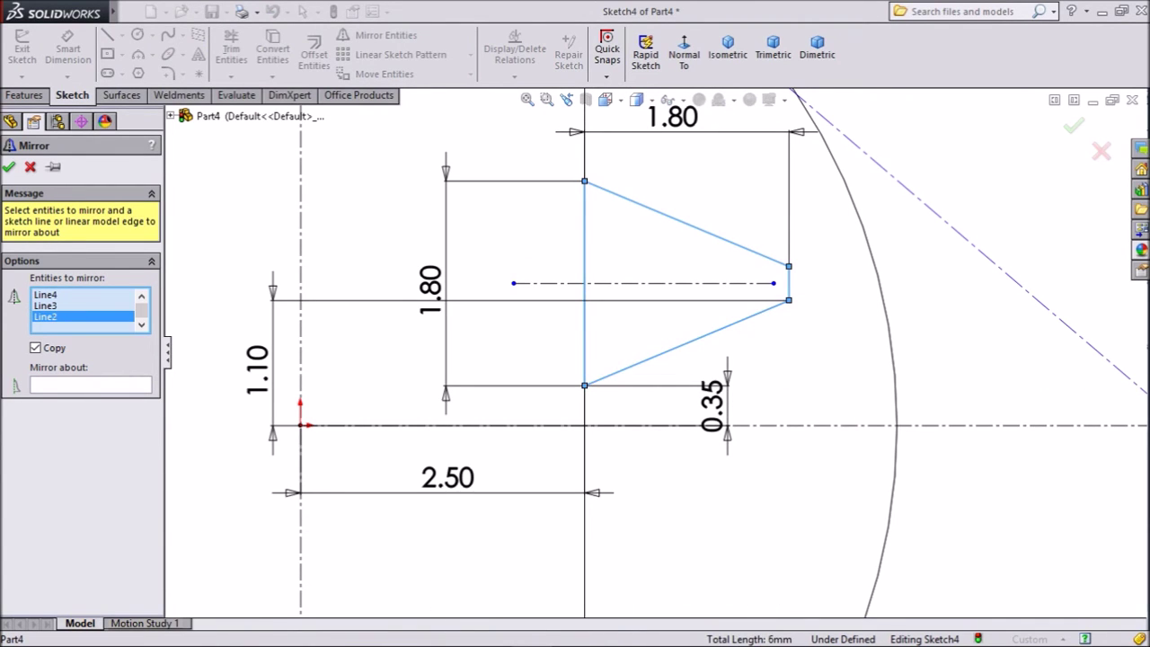
scroll(653, 352, "up", 3)
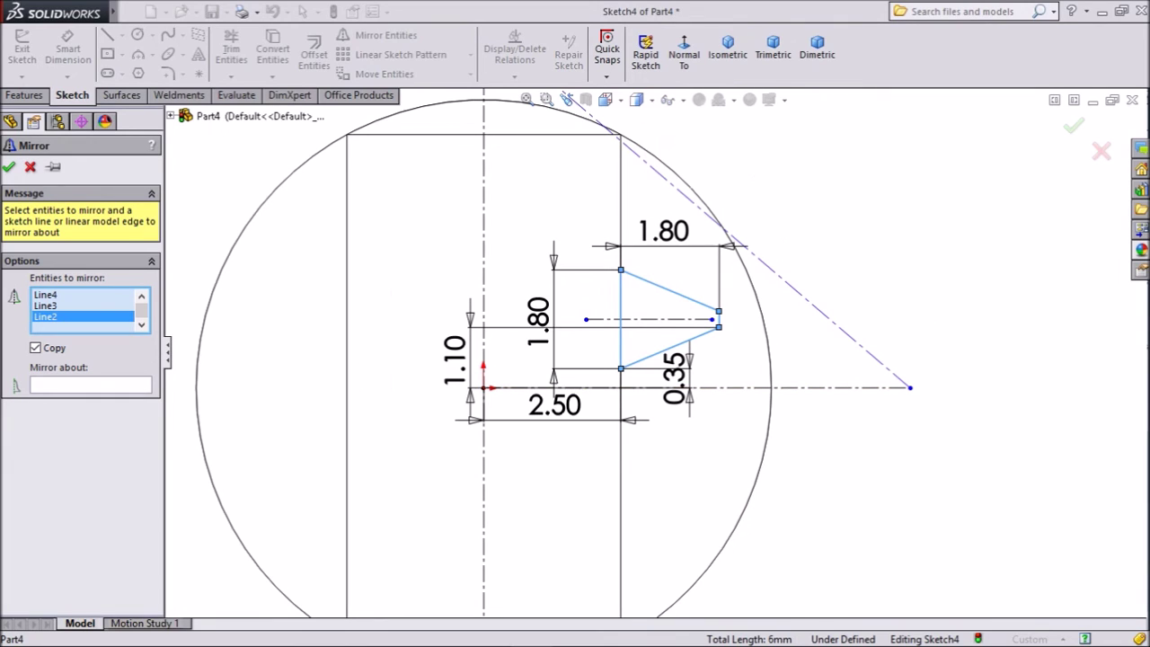
left_click(90, 384)
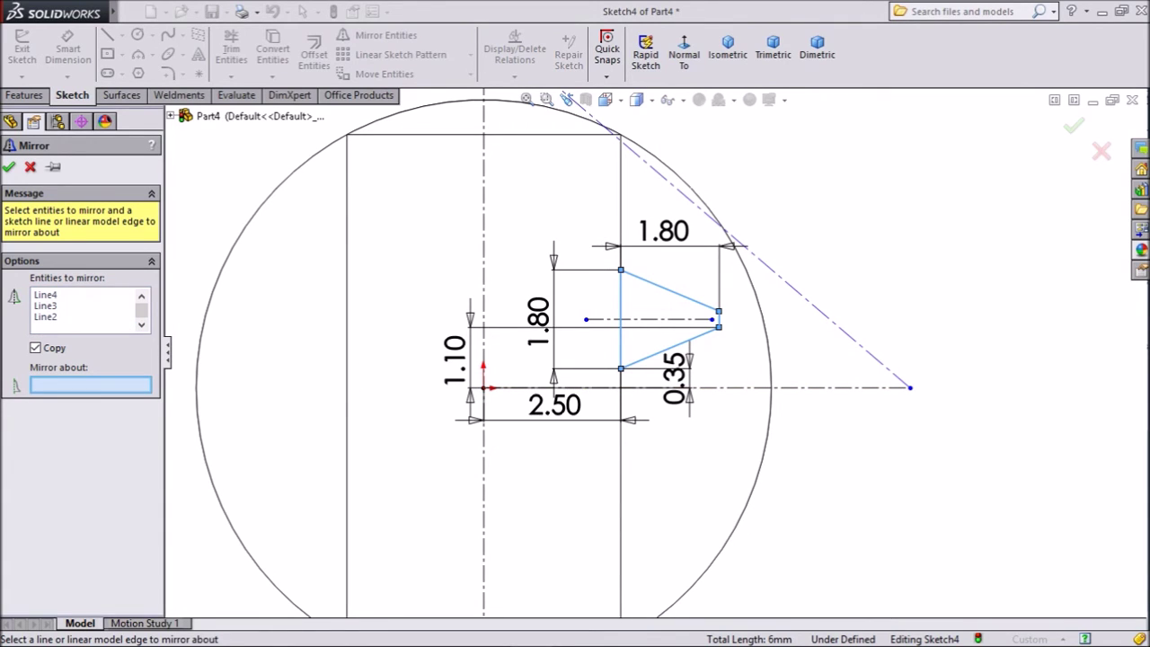
left_click(741, 388)
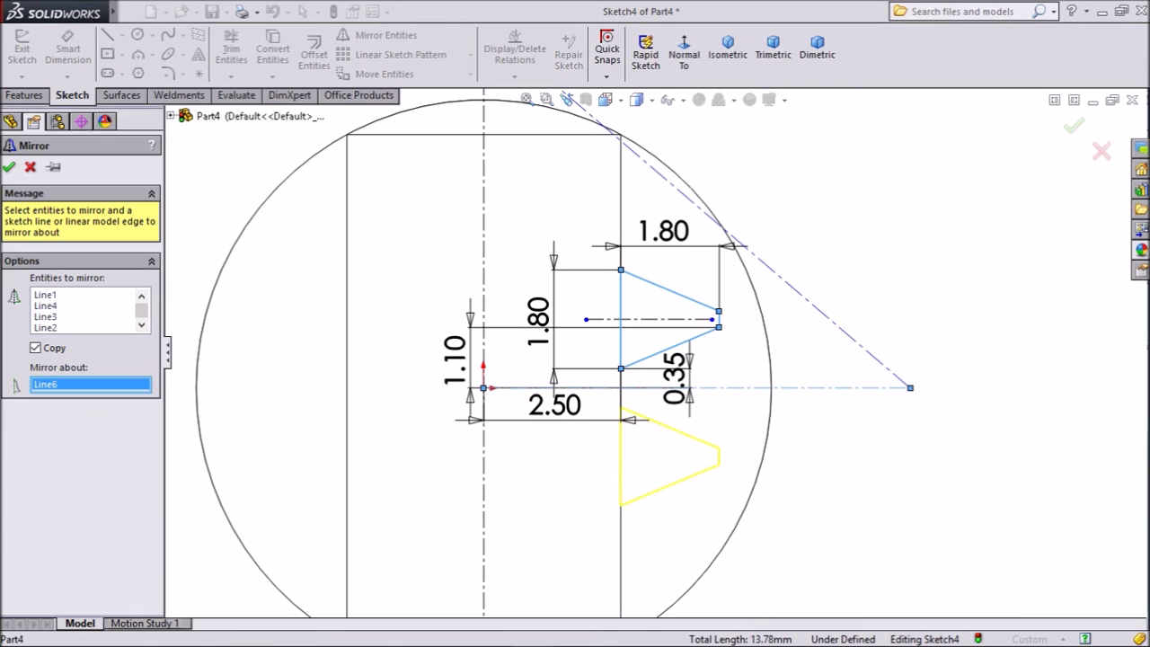
left_click(9, 167)
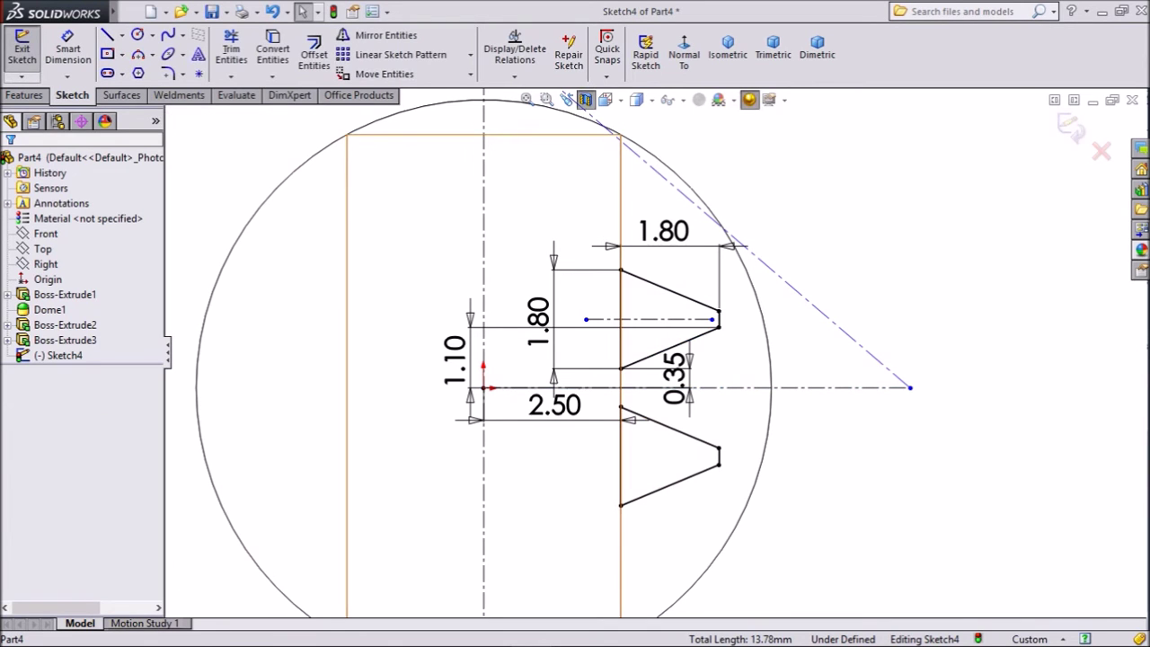
Step: Mirror all the lines of both trapezoids about the vertical centerline through the origin to form matching teeth on the block's opposite side
left_click(386, 35)
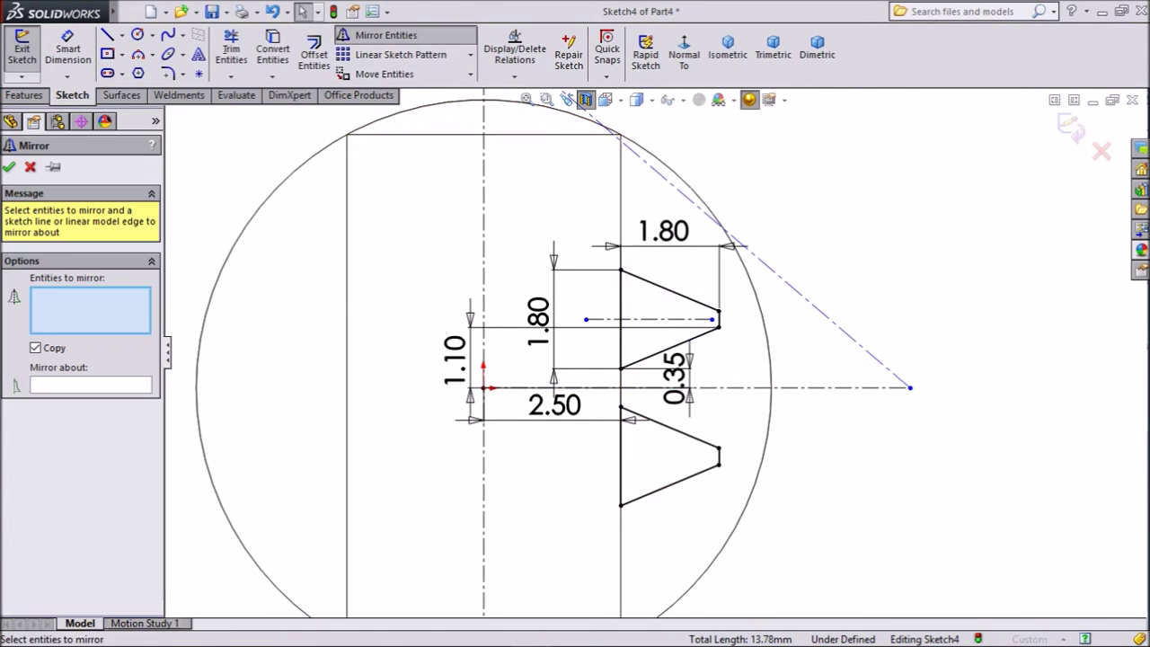
scroll(688, 331, "down", 3)
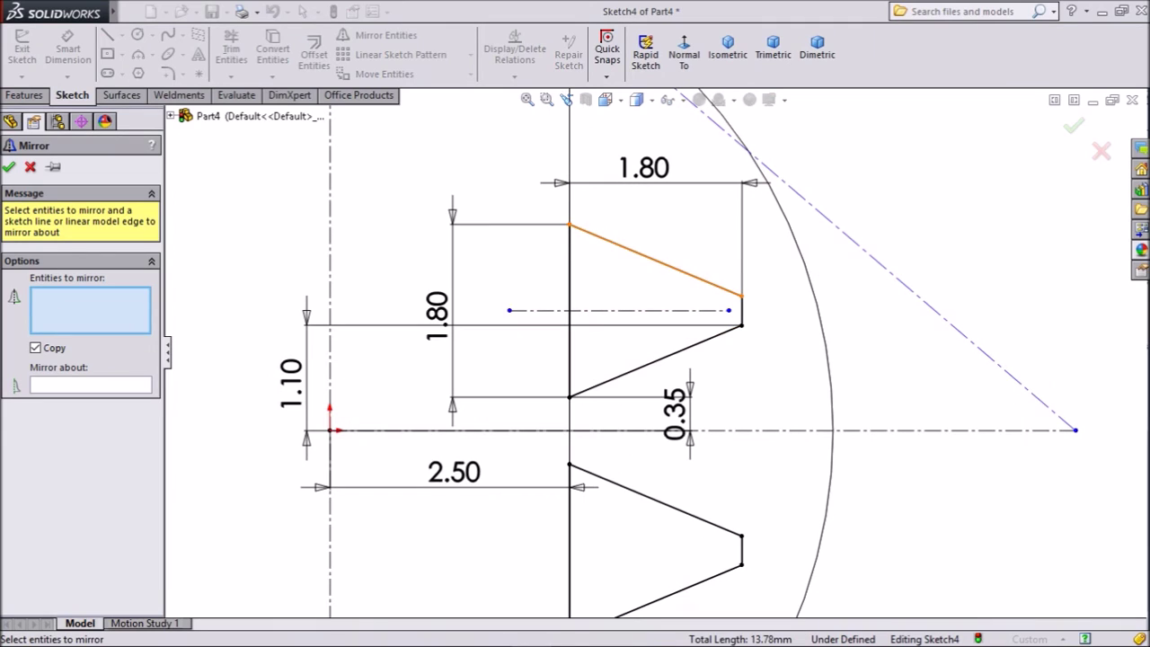
left_click(655, 260)
left_click(741, 310)
left_click(655, 359)
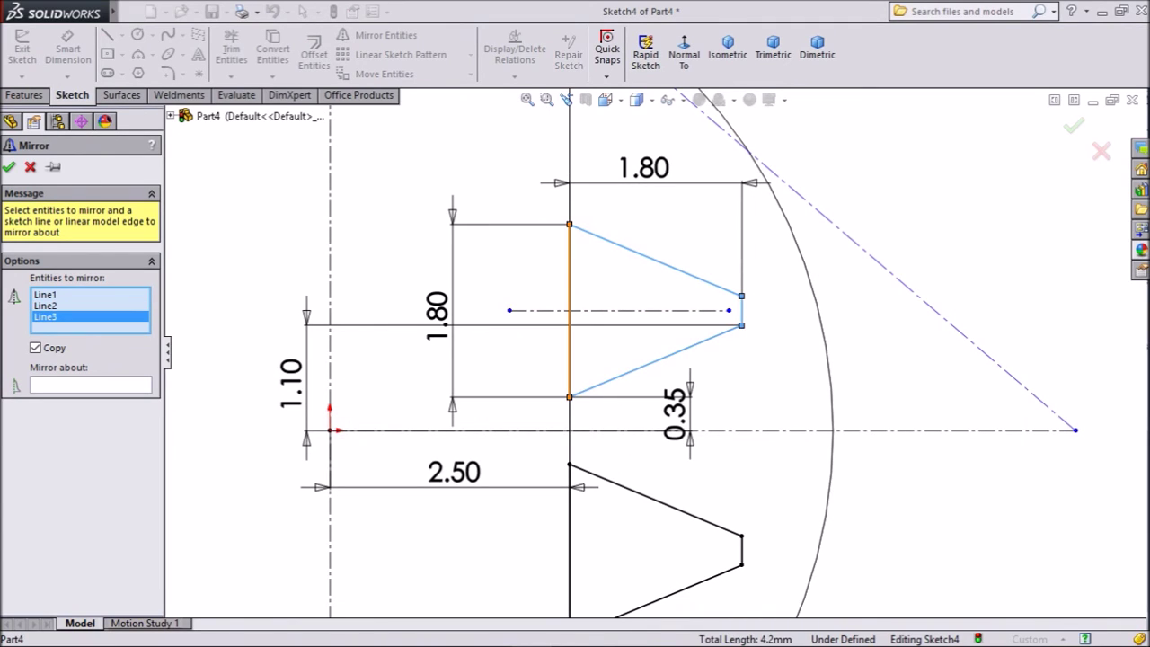
left_click(570, 350)
left_click(569, 539)
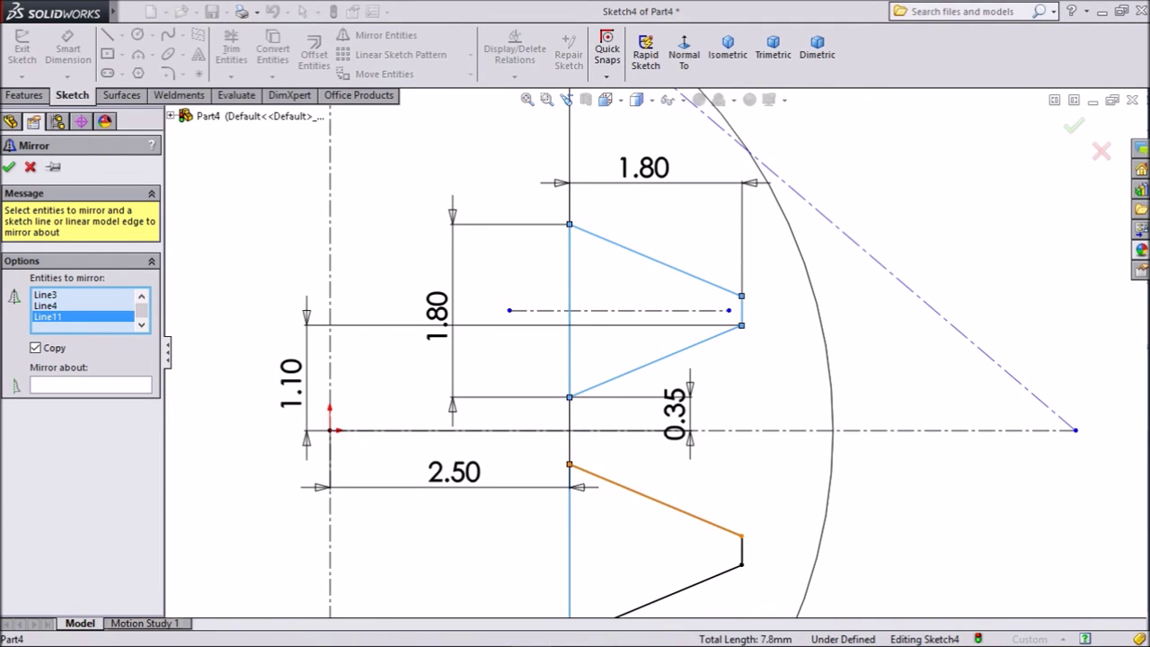
left_click(655, 500)
left_click(742, 550)
left_click(680, 590)
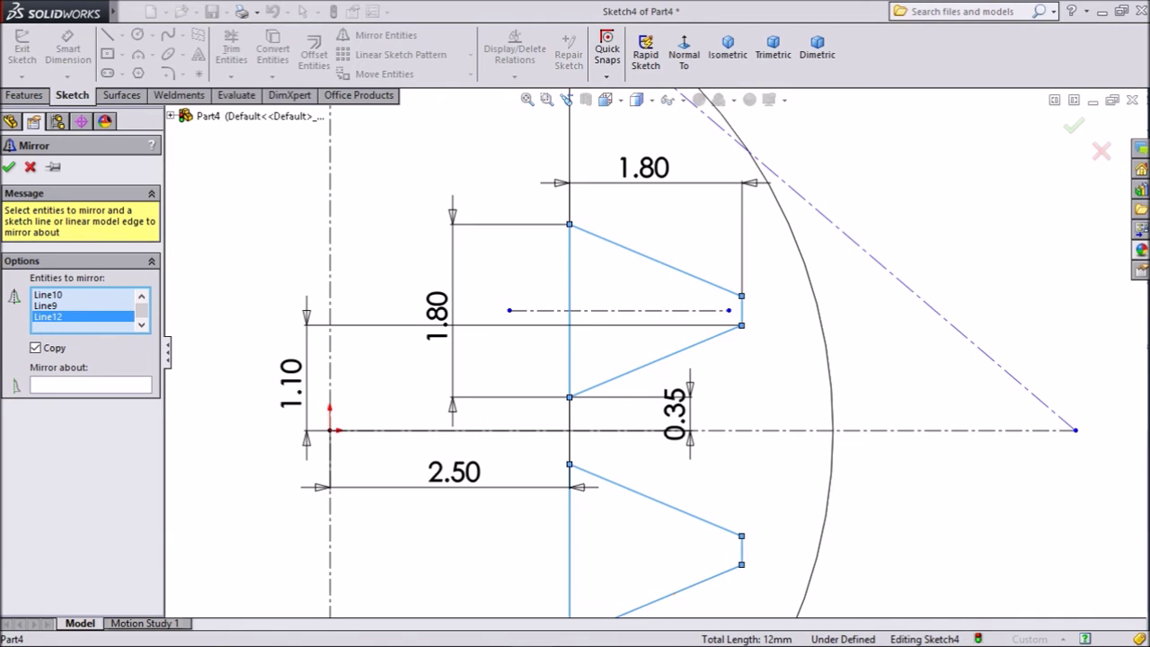
scroll(679, 590, "up", 4)
scroll(647, 616, "down", 2)
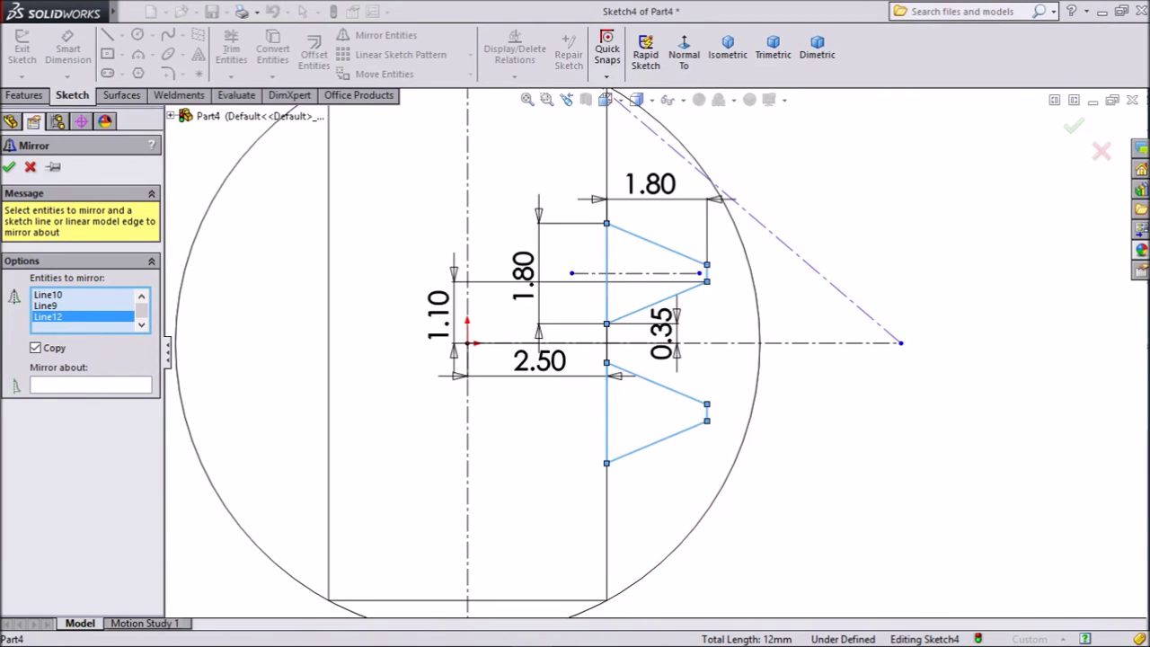
left_click(91, 384)
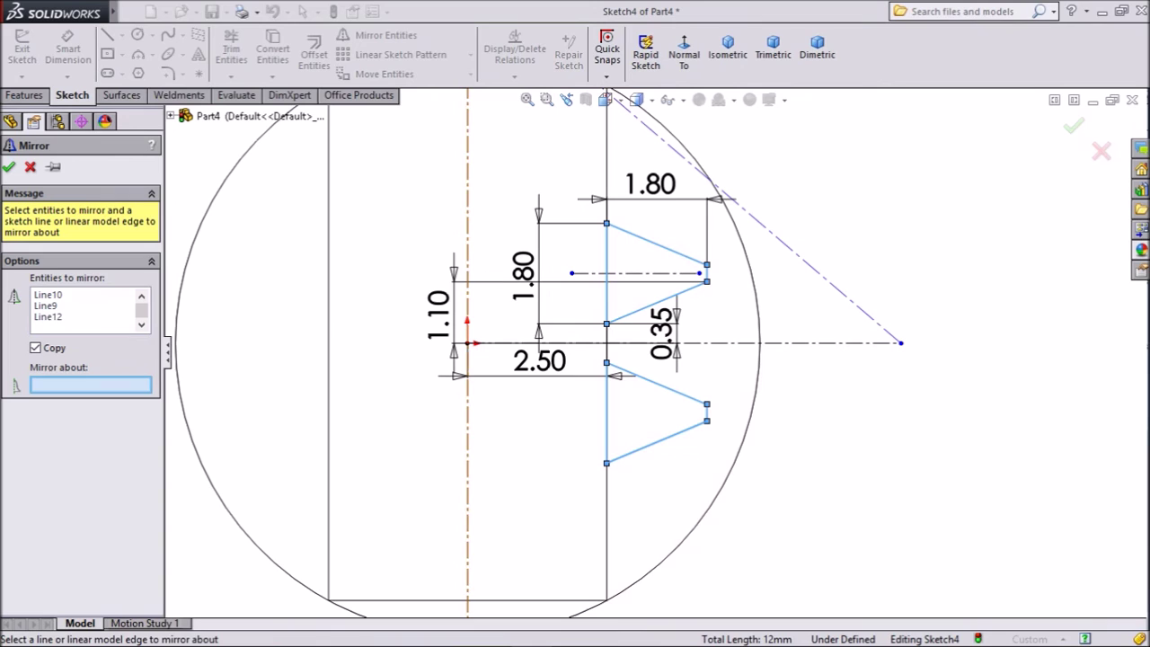
left_click(467, 431)
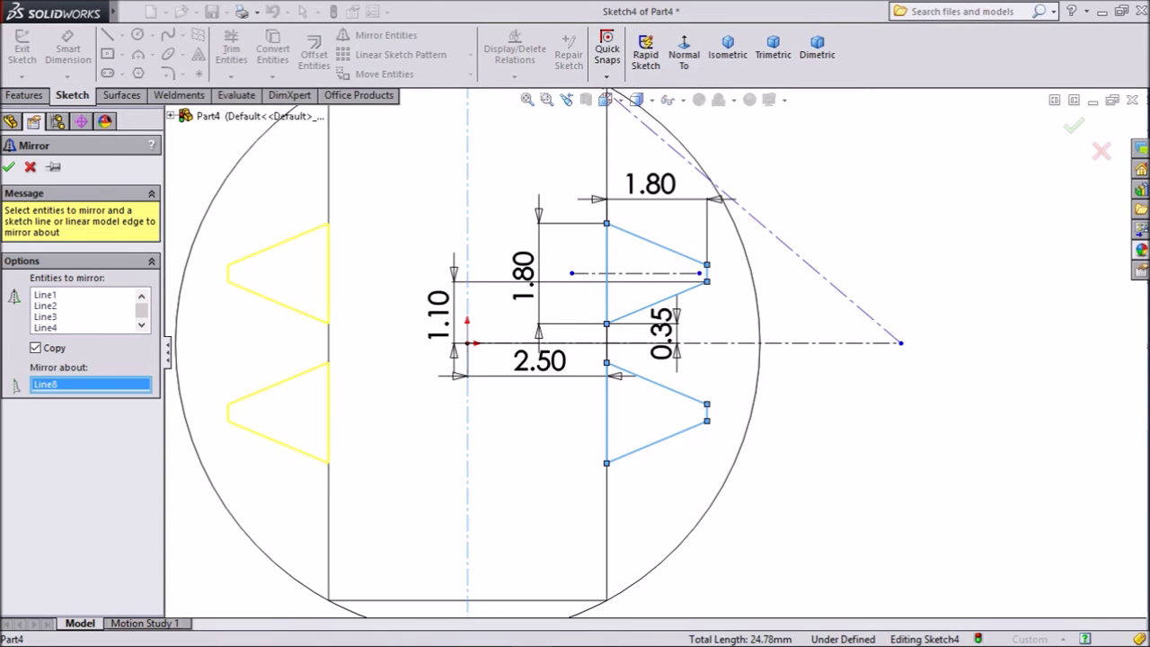
left_click(8, 166)
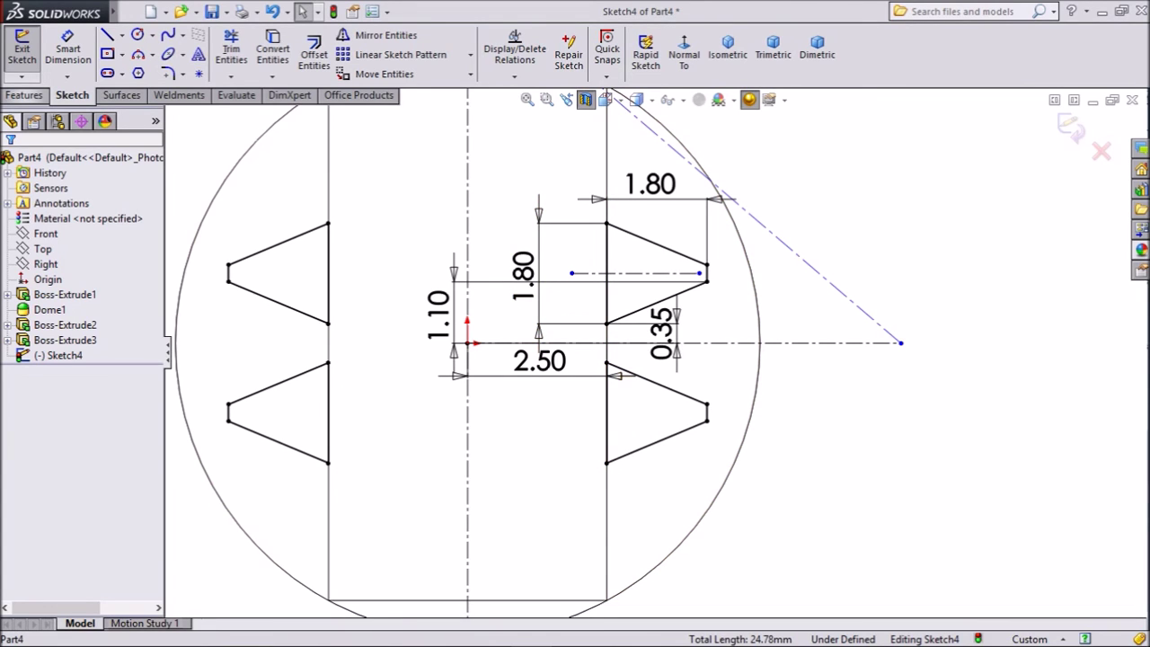
Step: Extrude the four trapezoids as a 5 mm blind boss merged with the existing body
left_click(24, 94)
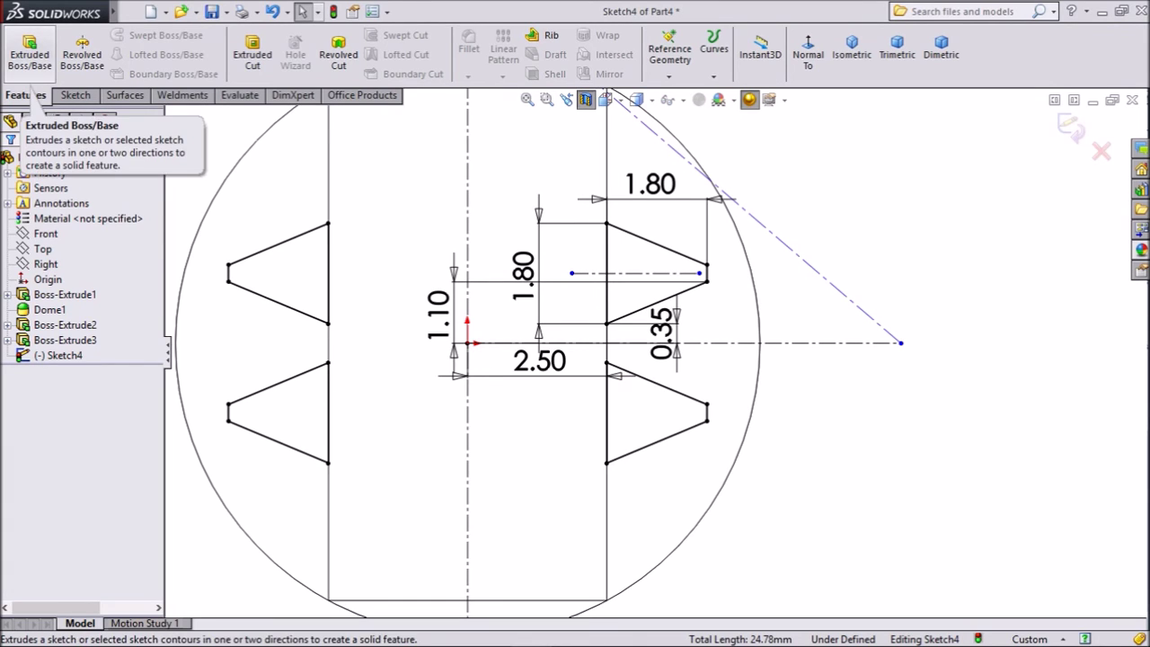
left_click(30, 50)
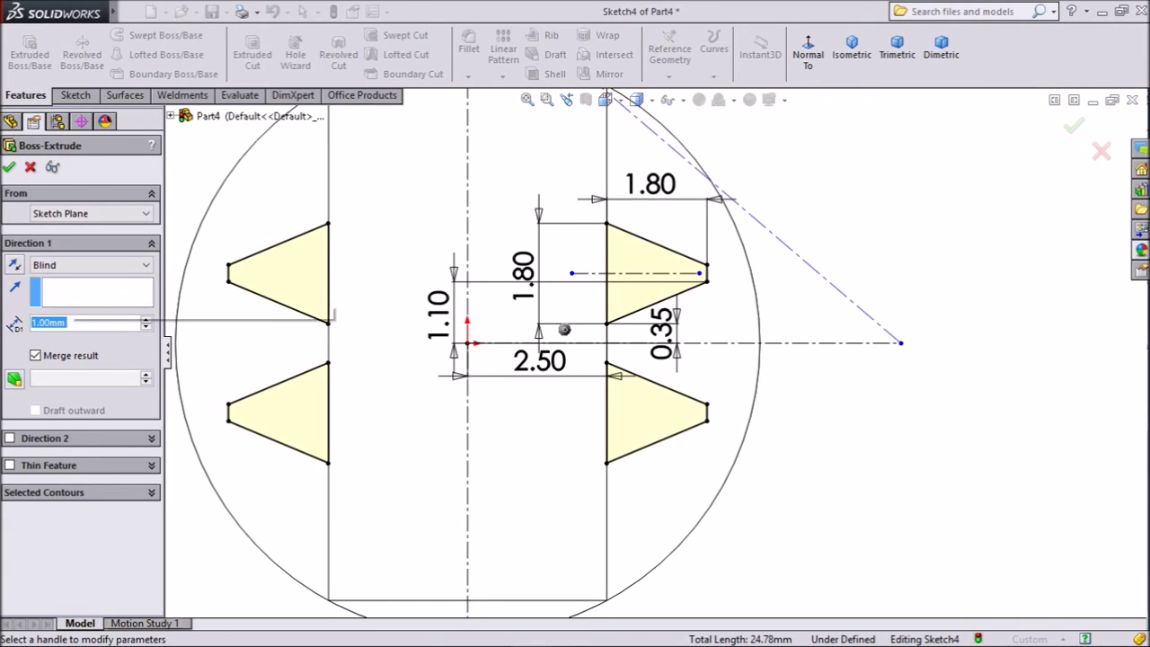
type("5")
key("Return")
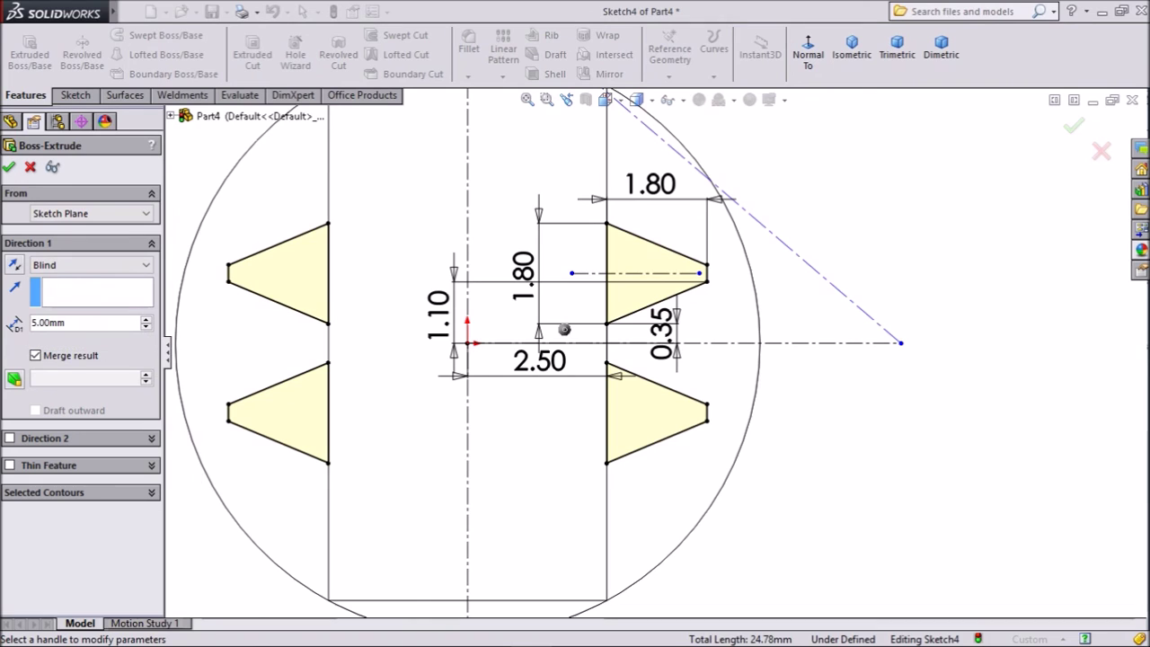
scroll(654, 351, "up", 1)
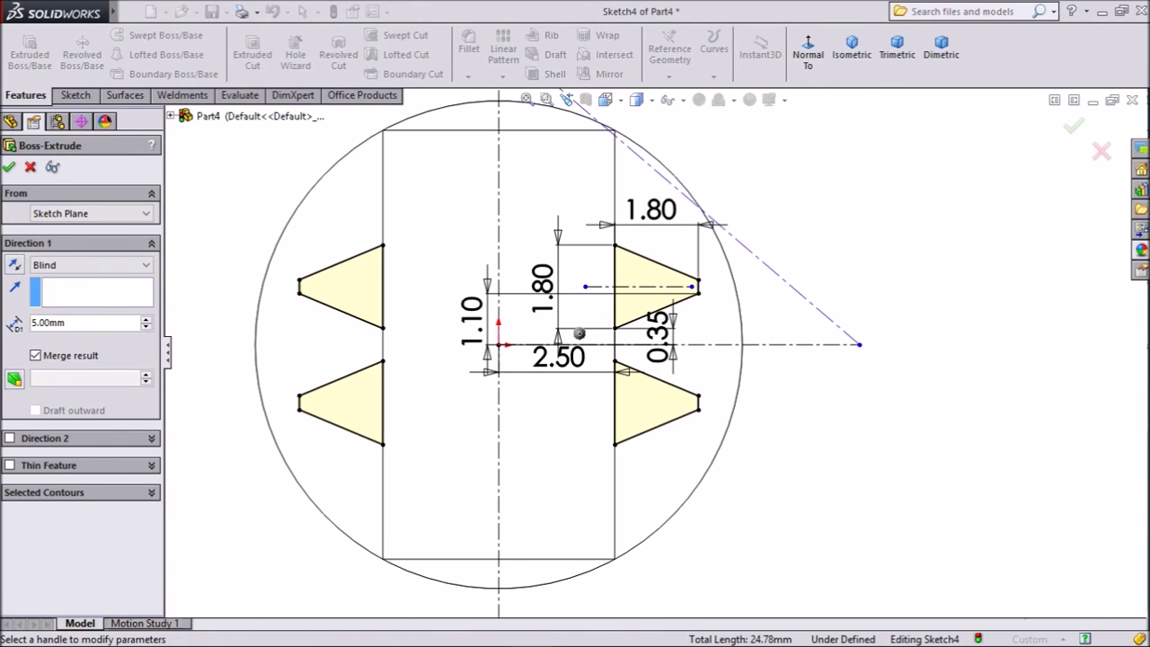
middle_click_drag(579, 333, 612, 324)
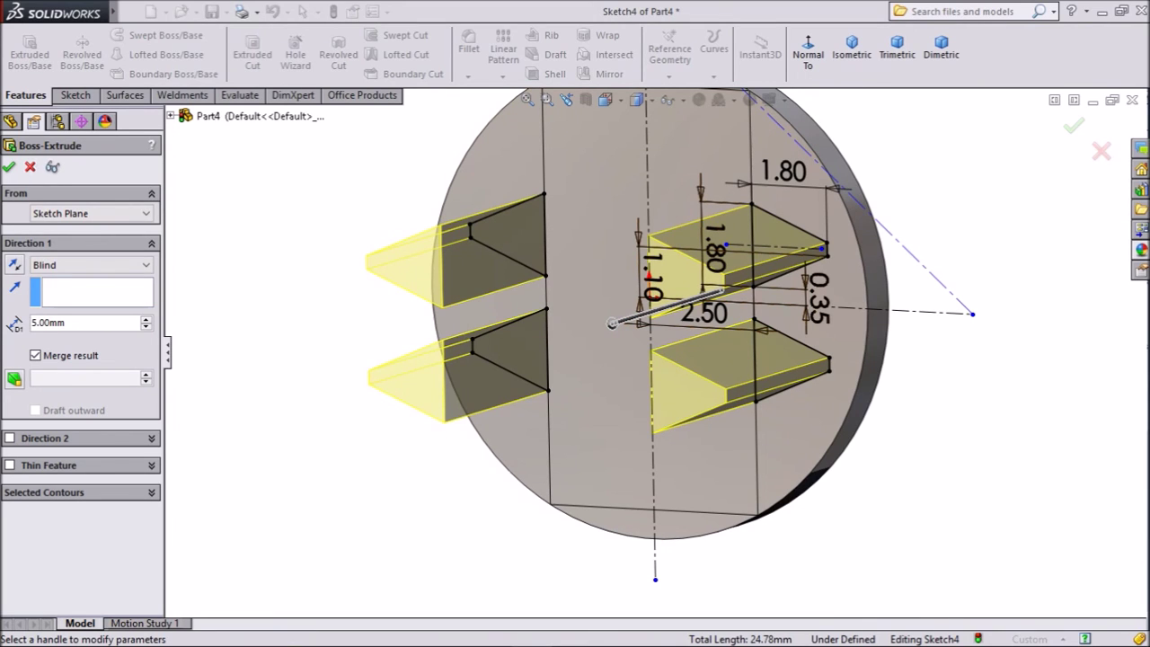
left_click(9, 167)
scroll(654, 351, "up", 2)
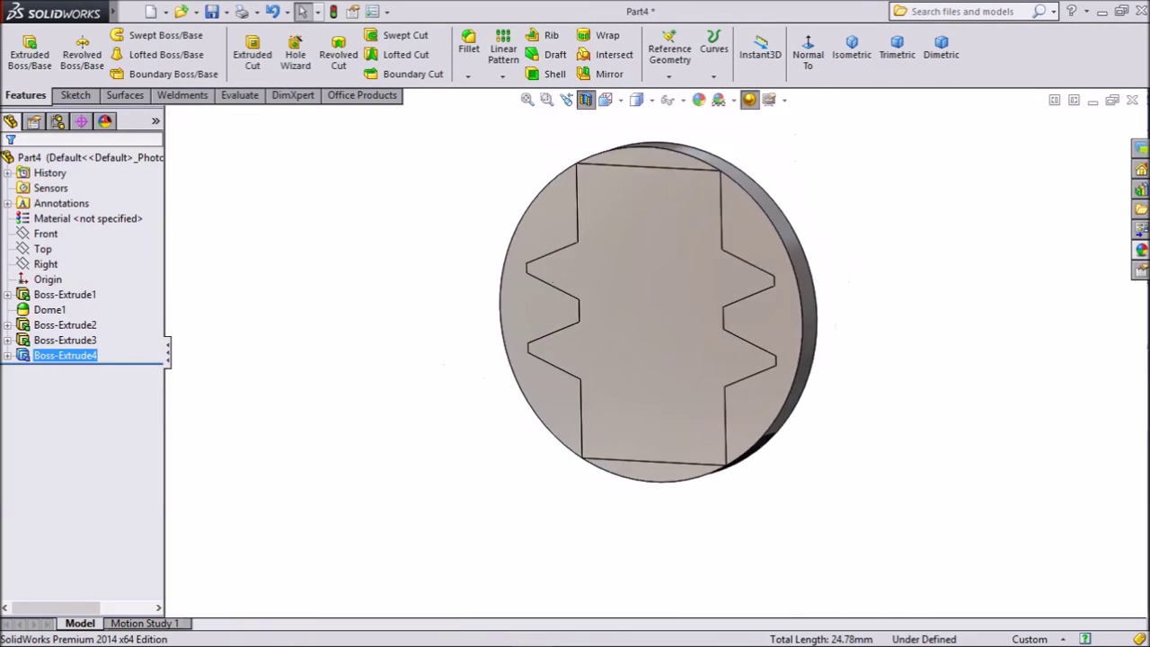
scroll(572, 218, "up", 1)
scroll(572, 218, "down", 2)
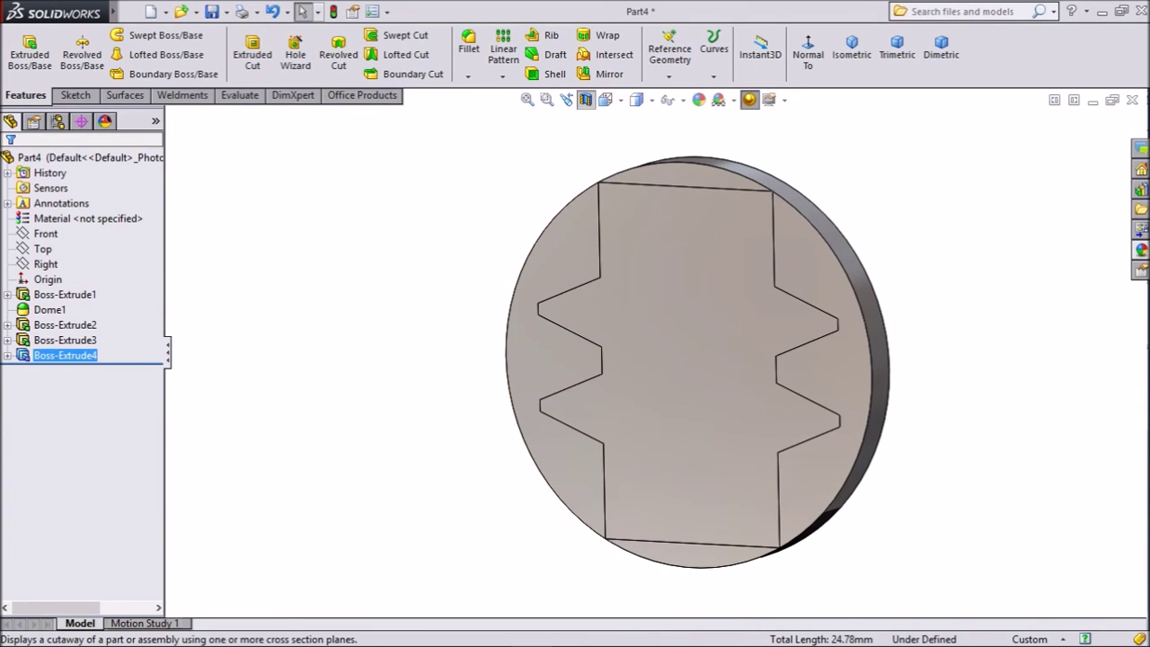
Step: Turn off the section view to display the complete part with its domed end and extruded teeth
left_click(585, 100)
middle_click_drag(575, 386, 526, 328)
scroll(526, 328, "up", 1)
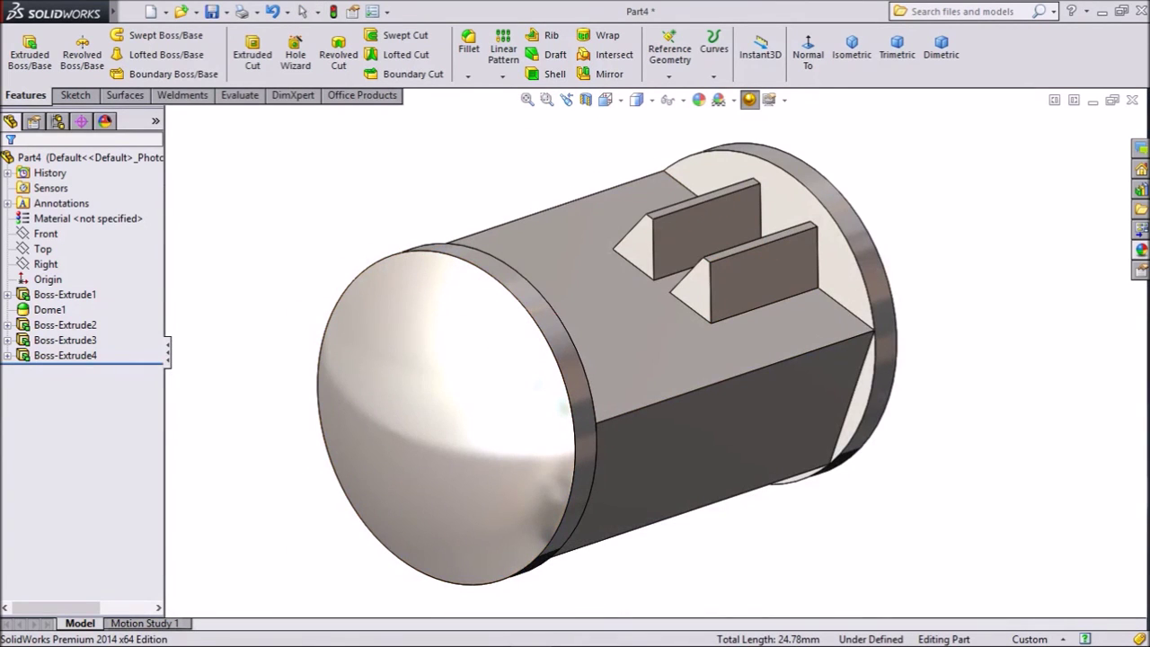
mouse_move(575, 360)
middle_mouse_down()
mouse_move(440, 360)
mouse_move(360, 332)
mouse_move(539, 355)
mouse_move(588, 375)
mouse_move(603, 361)
mouse_move(537, 353)
mouse_move(582, 361)
middle_mouse_up()
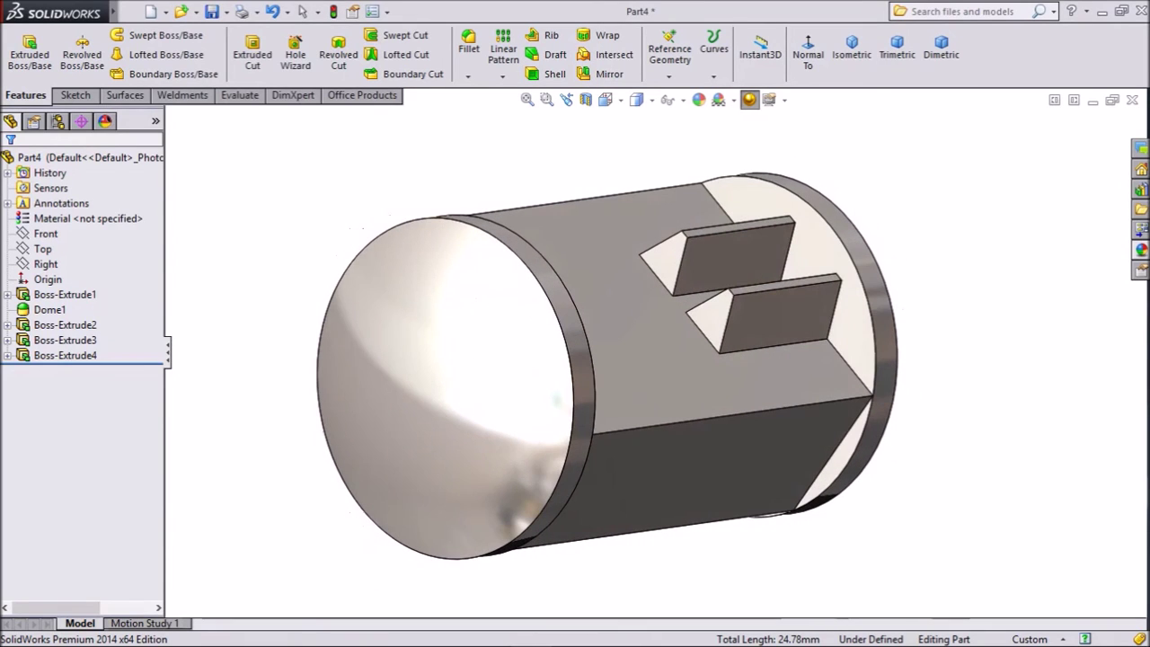
Step: Save the part as Part3 in the Wrench folder on the Desktop
left_click(211, 11)
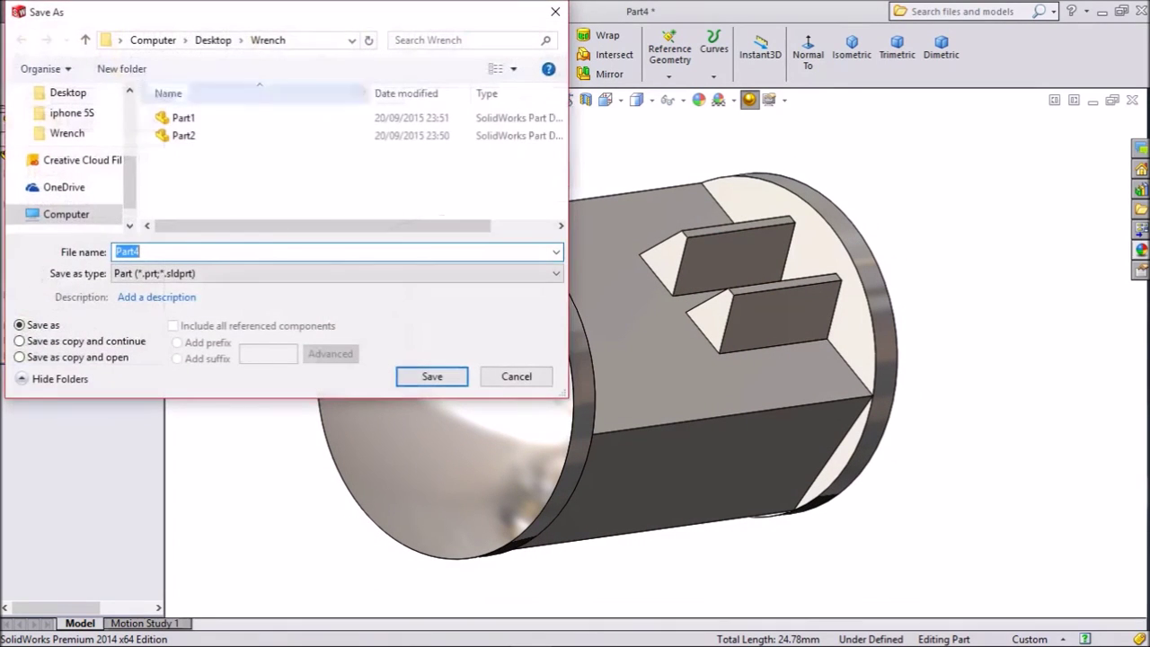
type("Par")
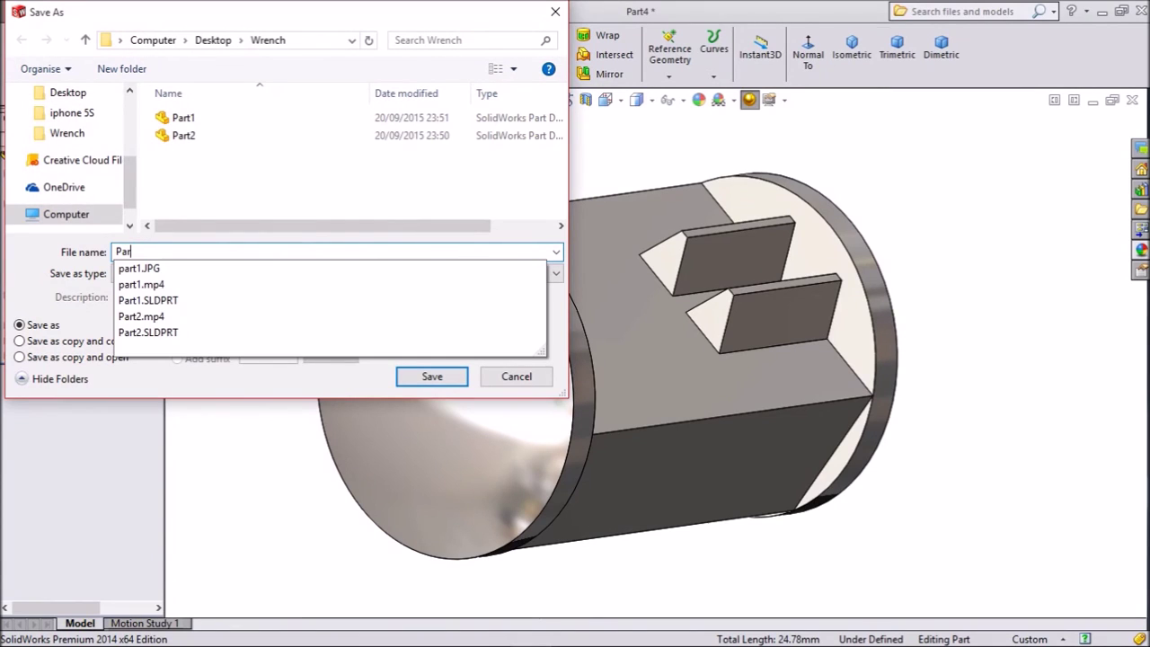
type("t2")
key("BackSpace")
type("3")
left_click(432, 376)
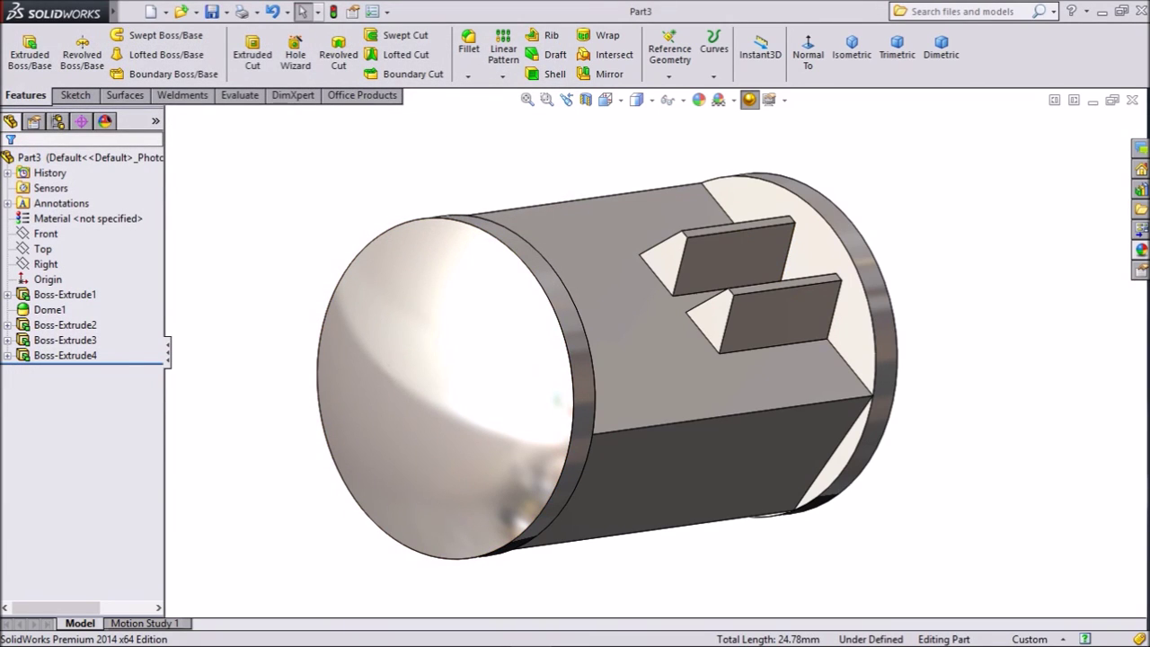
middle_click_drag(682, 360, 351, 377)
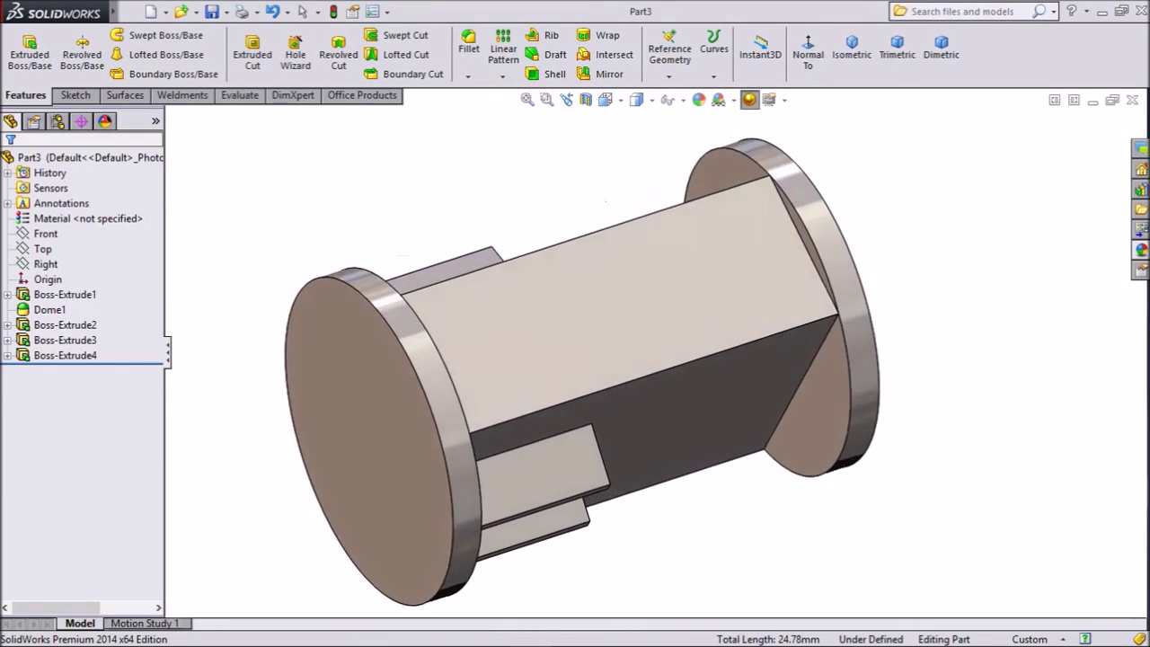